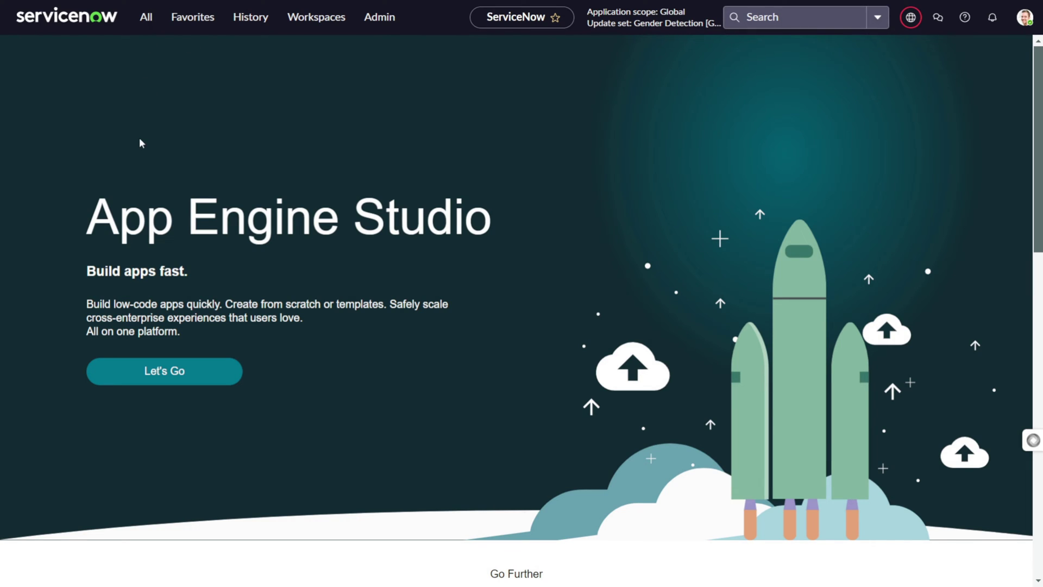
# Step: Zoom the page to 110% and open the Incident > Open list from the All menu
pyautogui.hotkey('ctrl', '+')
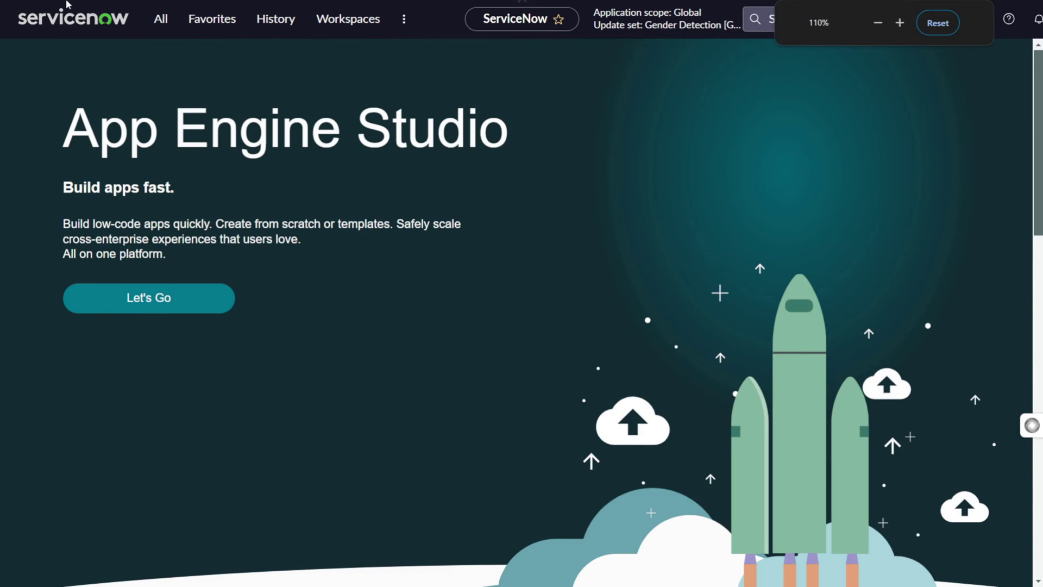
pyautogui.click(161, 22)
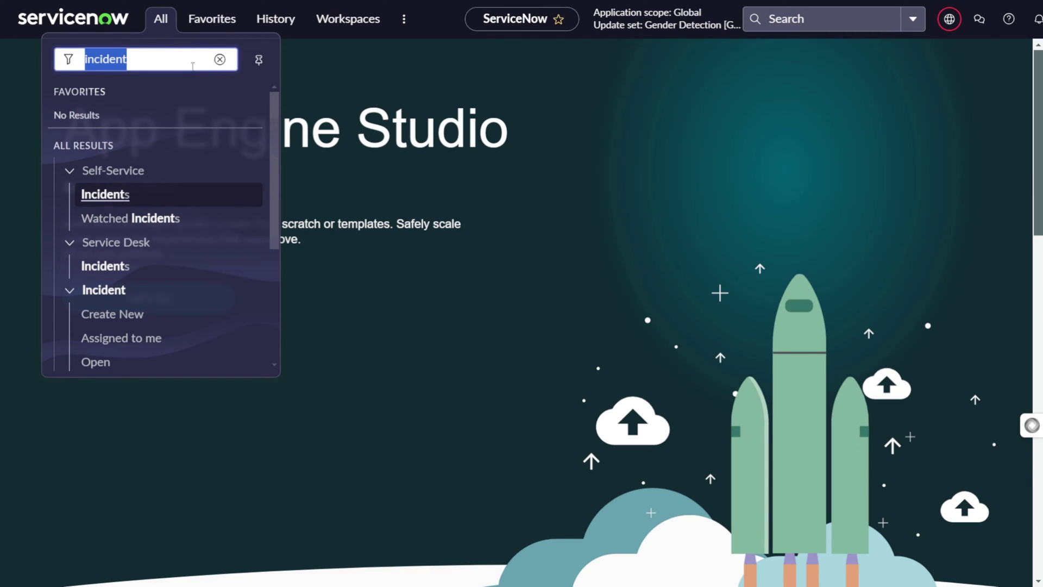
pyautogui.click(220, 59)
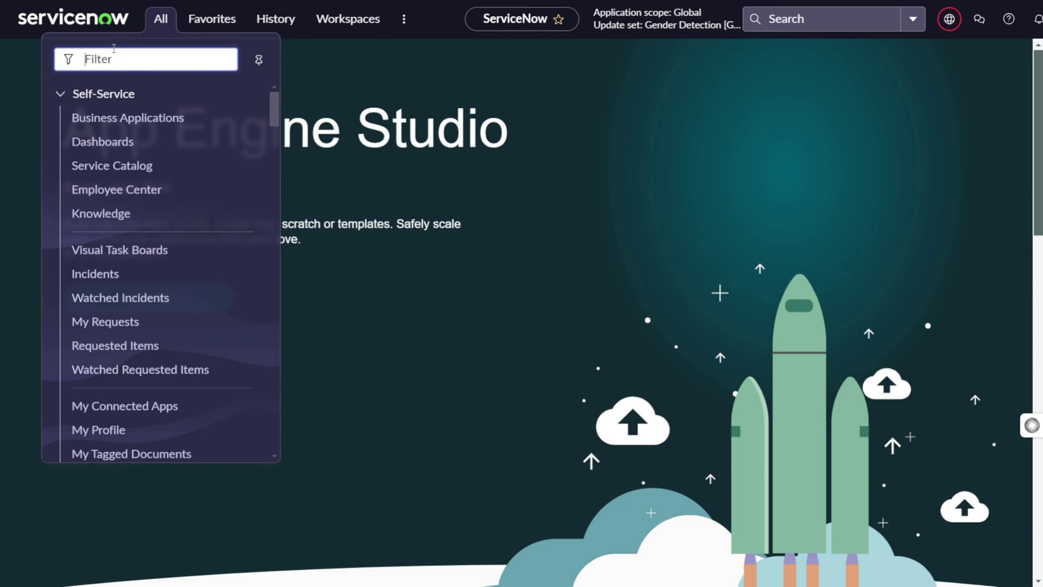
pyautogui.write('inci')
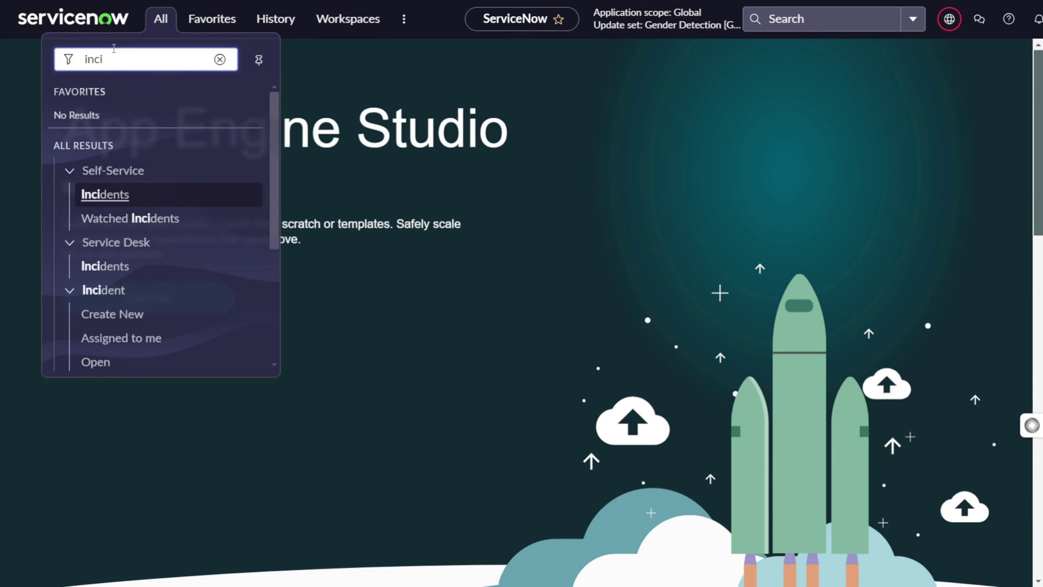
pyautogui.write('dent')
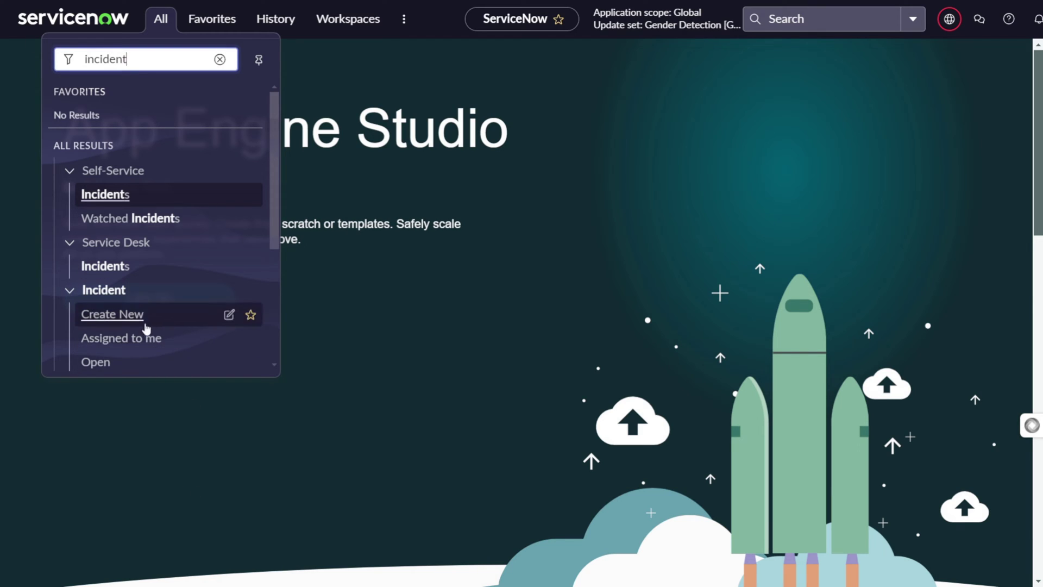
pyautogui.click(137, 359)
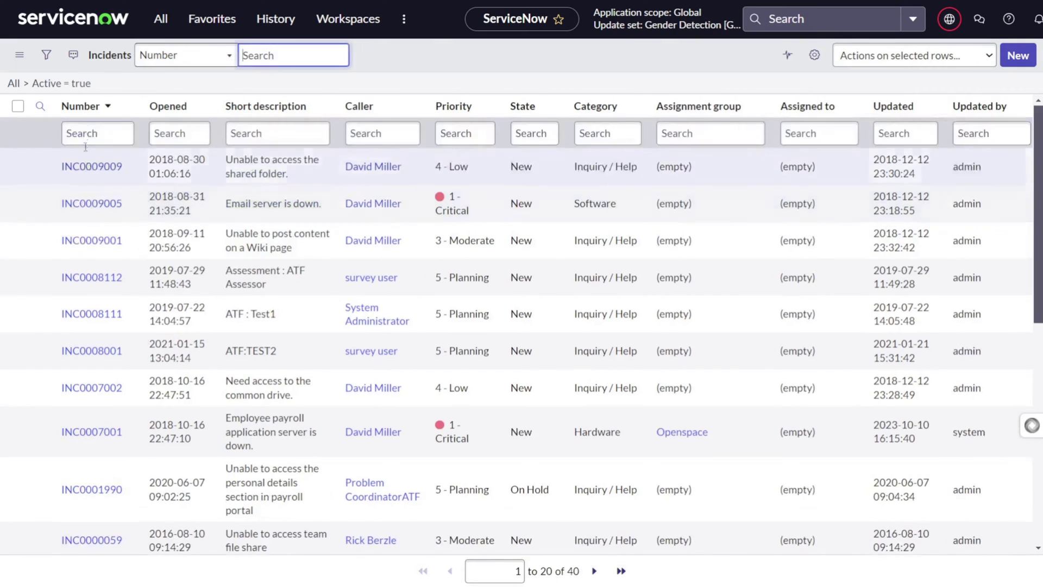
# Step: Open incident INC0009009, 'Unable to access the shared folder.', then close its context menu
pyautogui.click(96, 172)
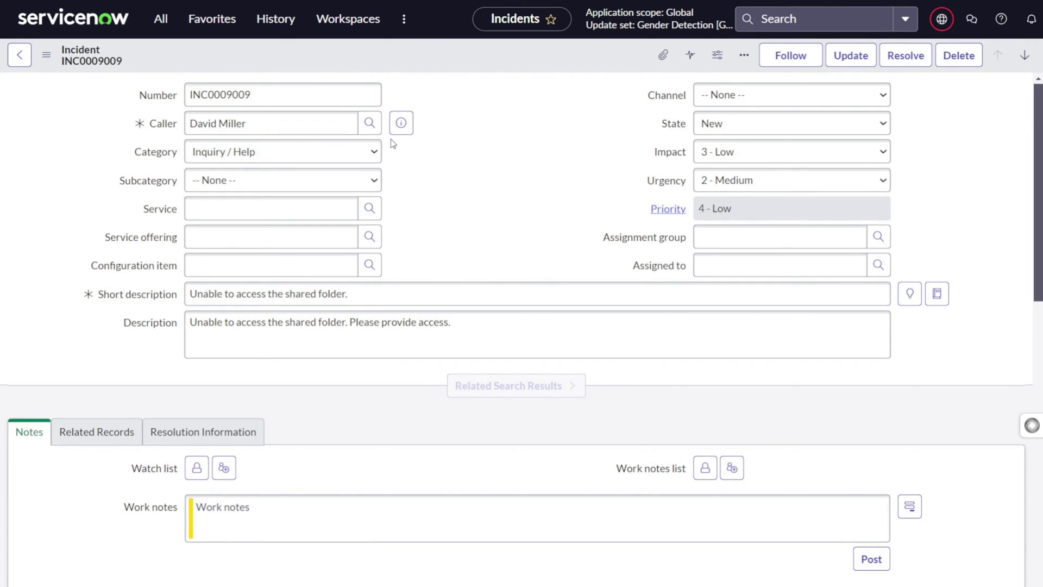
pyautogui.rightClick(298, 51)
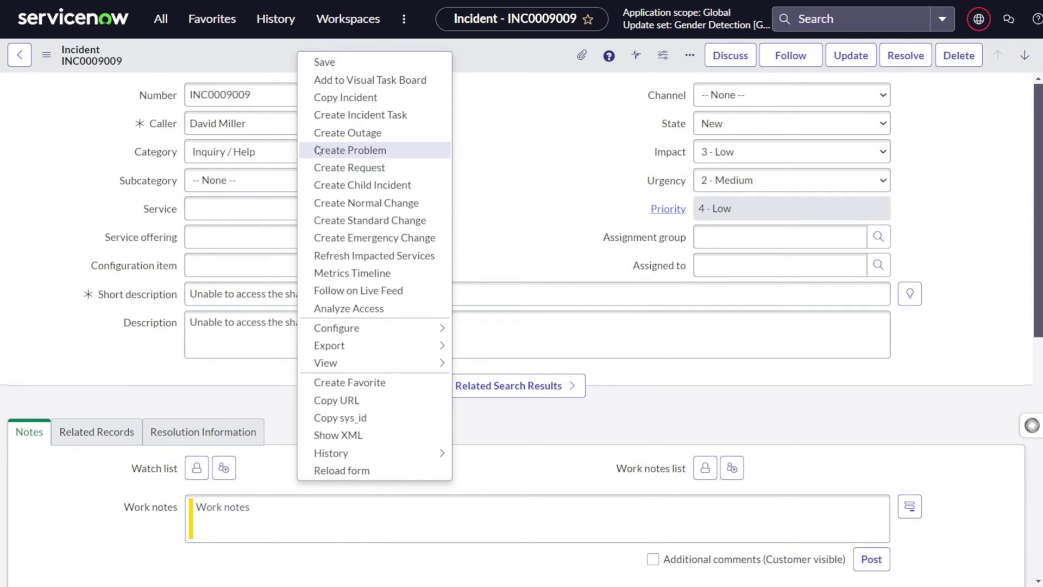
pyautogui.click(487, 147)
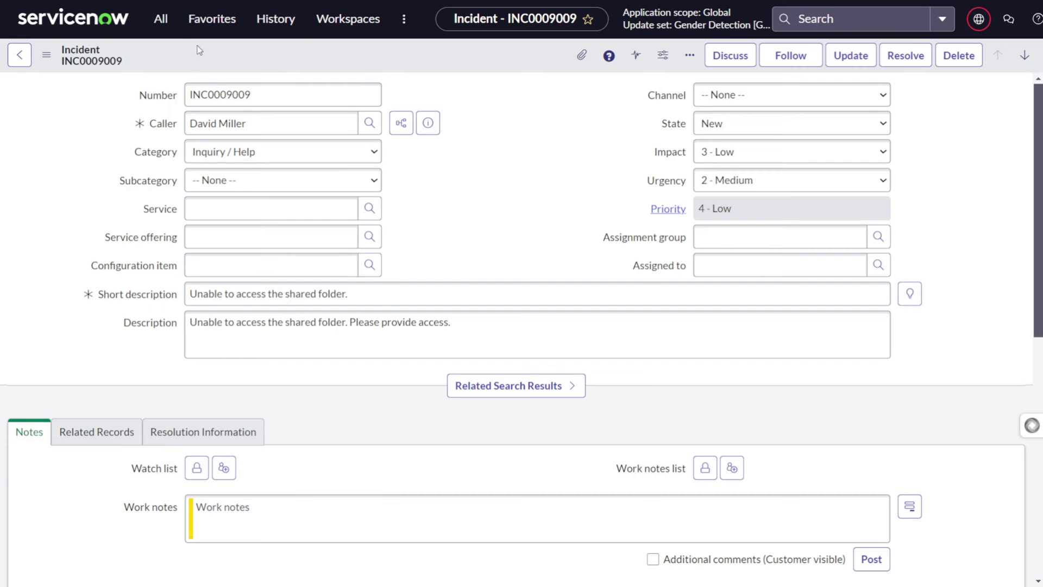
# Step: Filter the All menu for 'problem' and choose Problem > Create New to get PRB0040002
pyautogui.click(158, 22)
pyautogui.press('BackSpace')
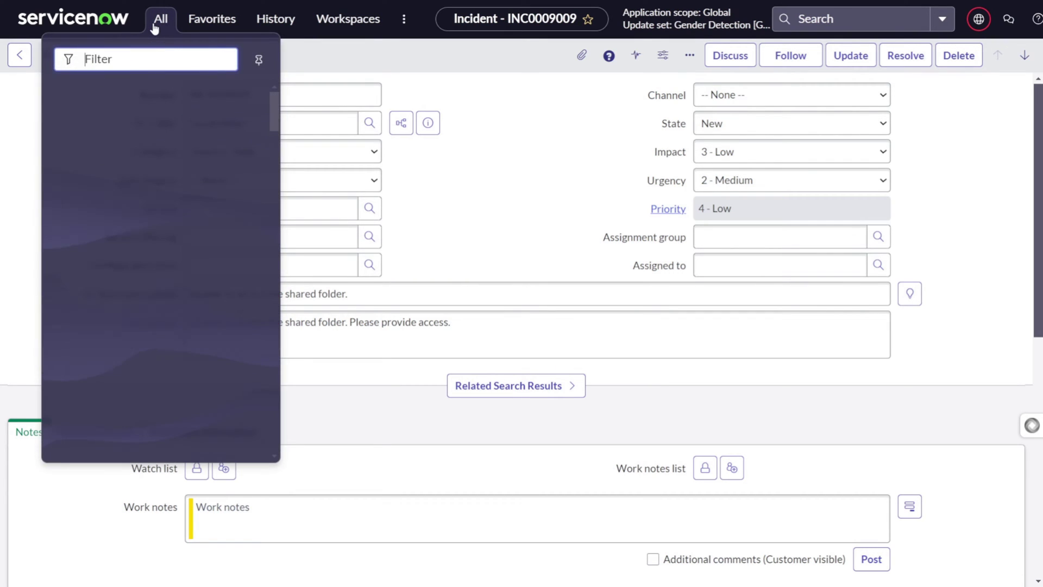
pyautogui.write('problem')
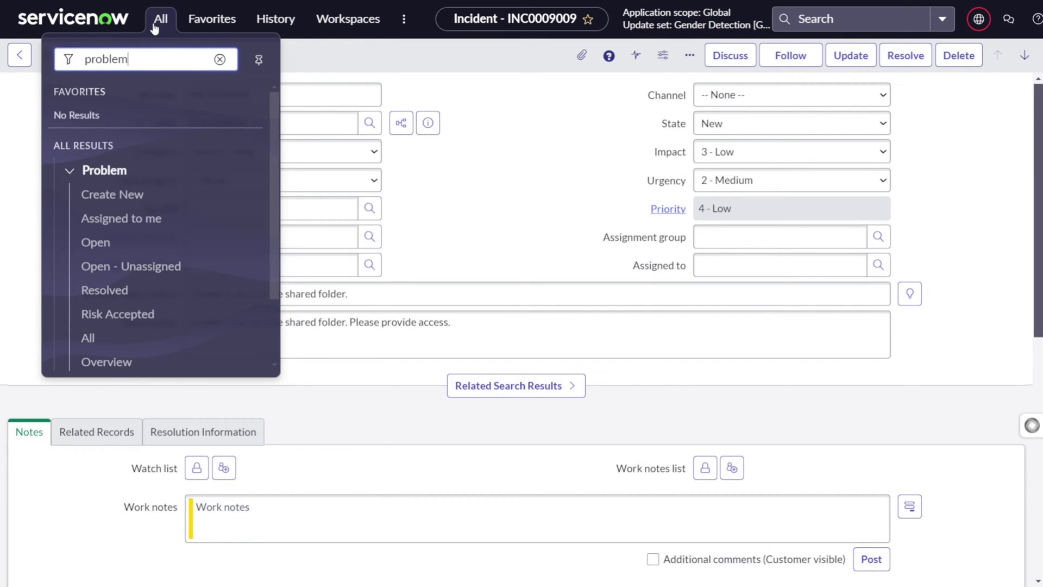
pyautogui.click(89, 172)
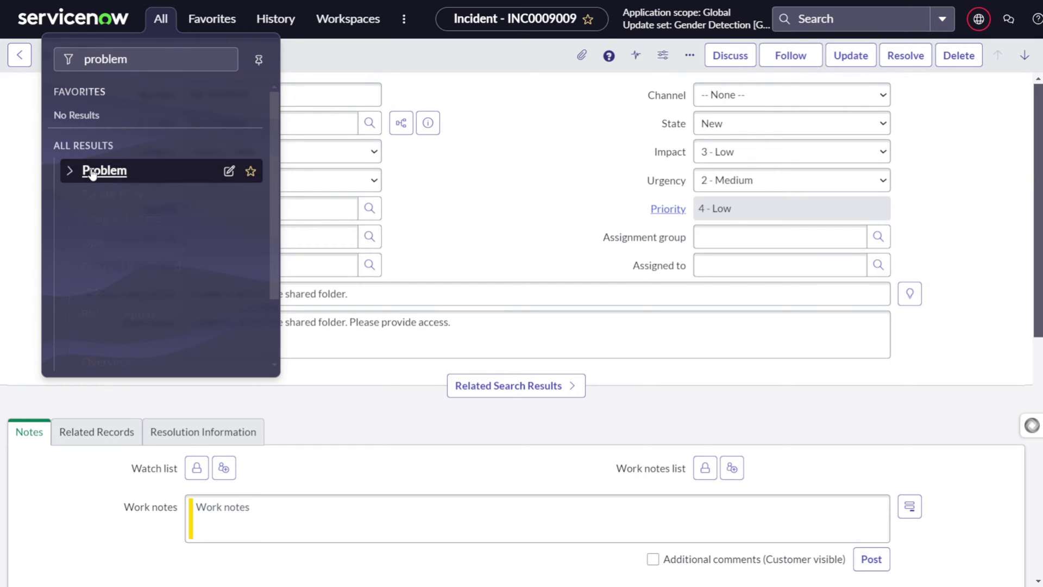
pyautogui.click(93, 172)
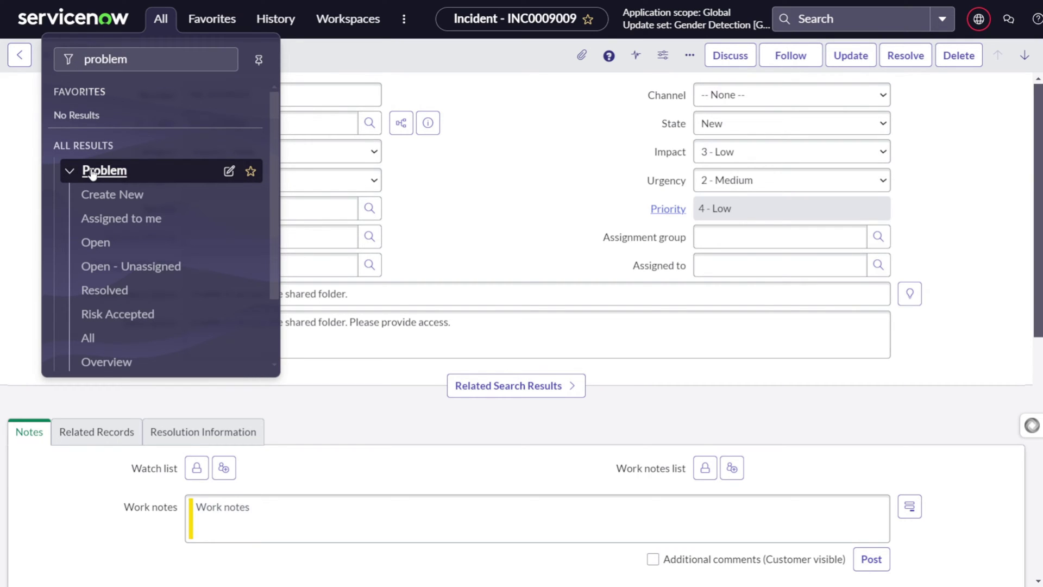
pyautogui.scroll(-3, 106, 195)
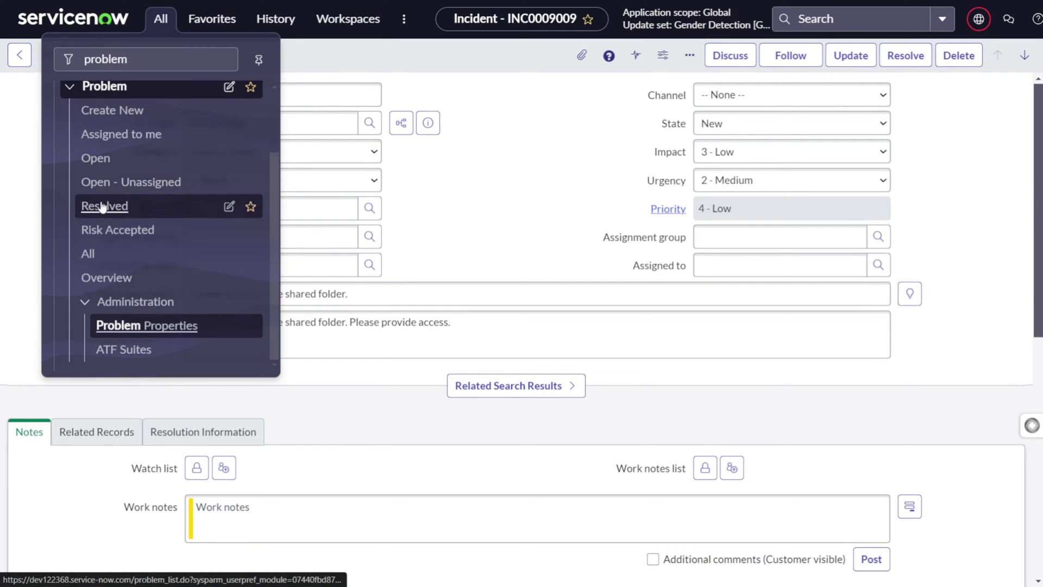
pyautogui.scroll(2, 116, 251)
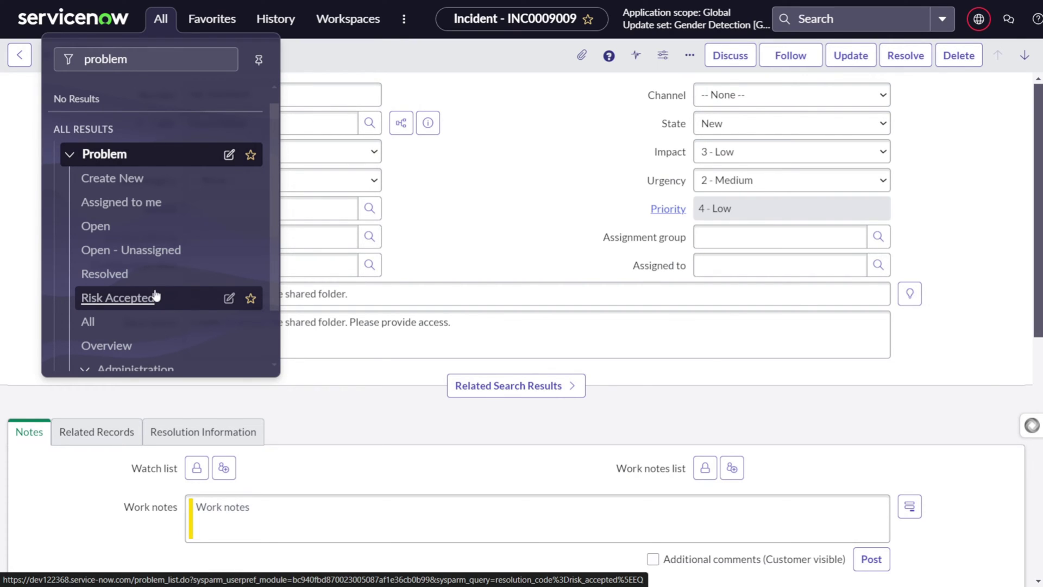
pyautogui.scroll(-1, 155, 296)
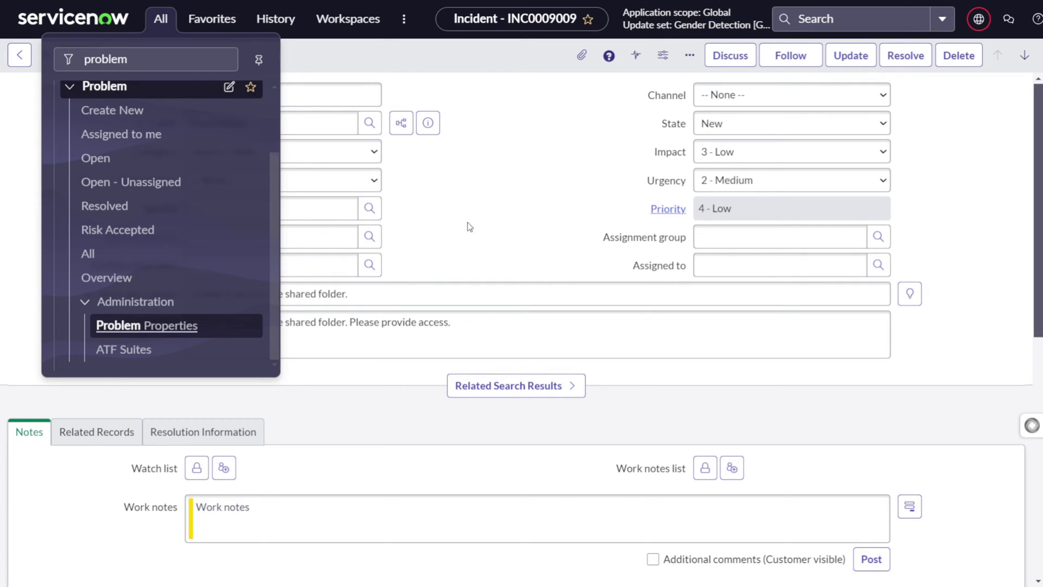
pyautogui.click(186, 109)
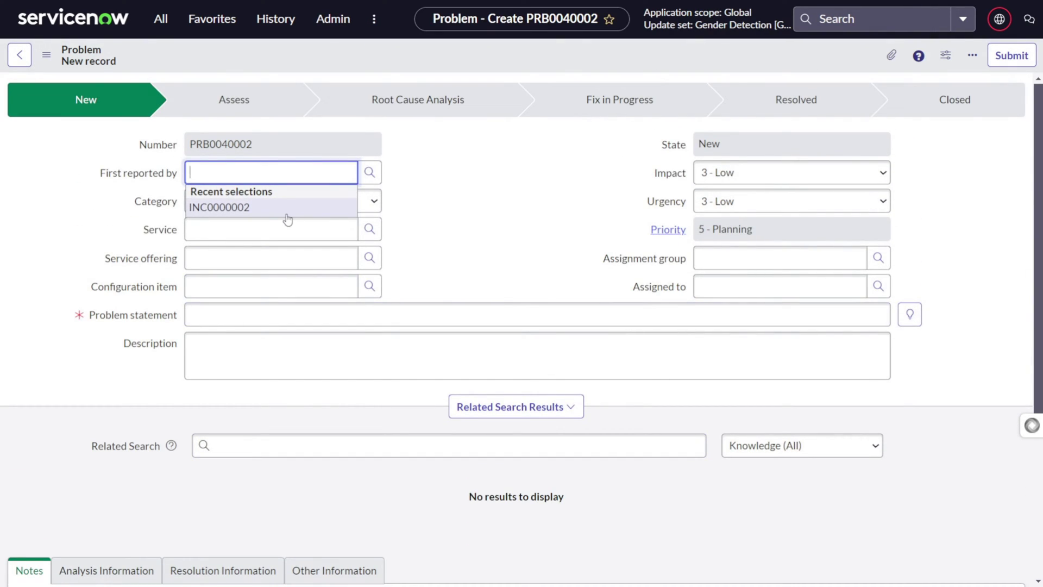
# Step: Set First reported by to INC0000002
pyautogui.click(427, 212)
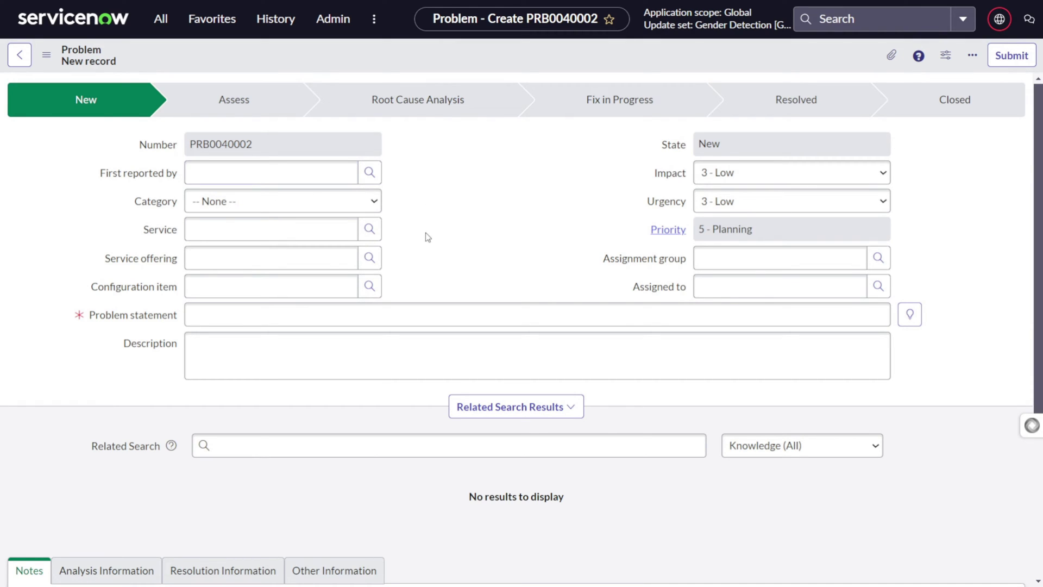
pyautogui.click(203, 178)
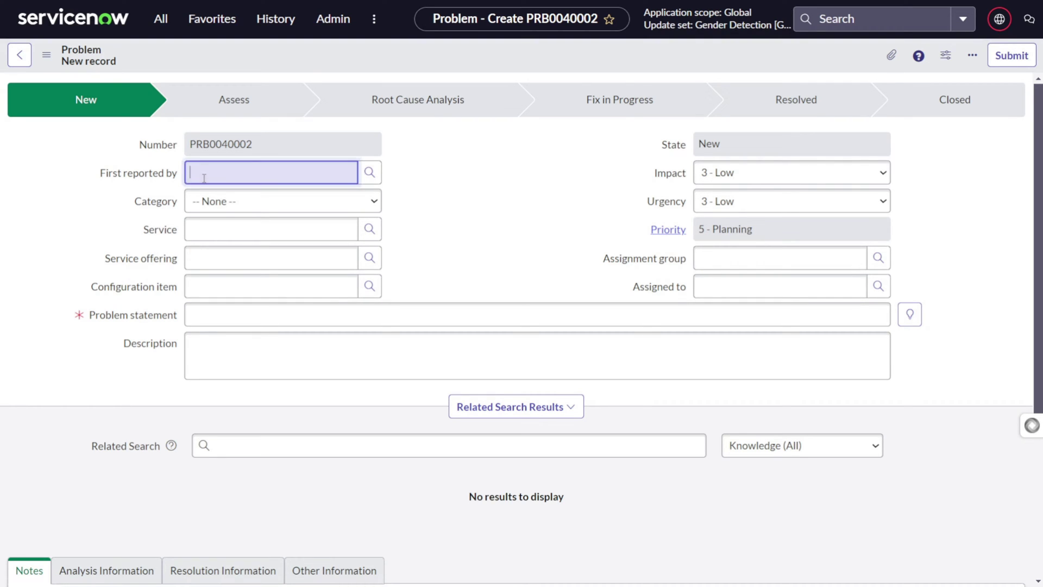
pyautogui.write('**')
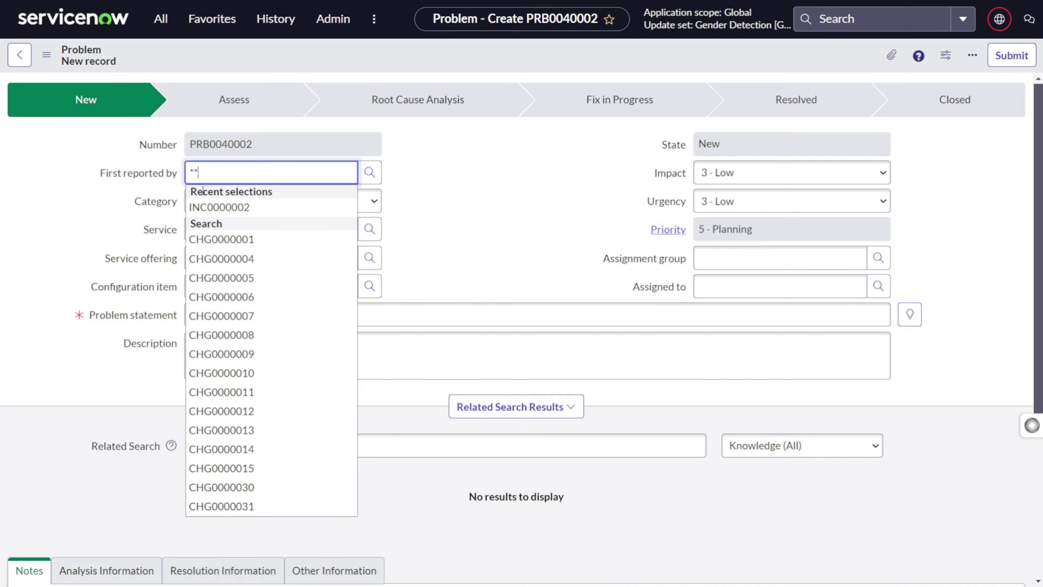
pyautogui.click(216, 207)
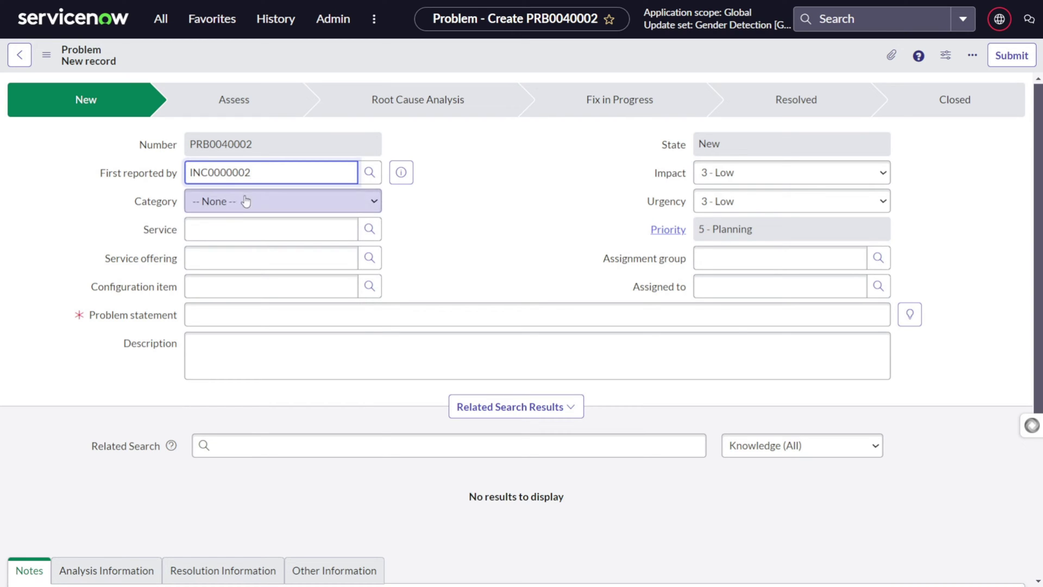
# Step: Set Category to Hardware and Subcategory to Keyboard
pyautogui.click(240, 203)
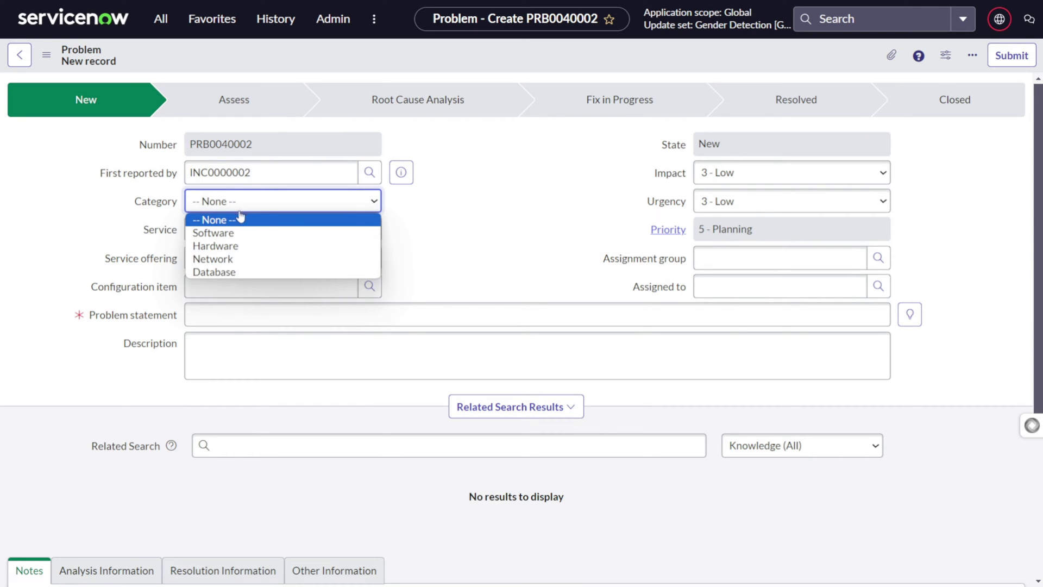
pyautogui.click(243, 252)
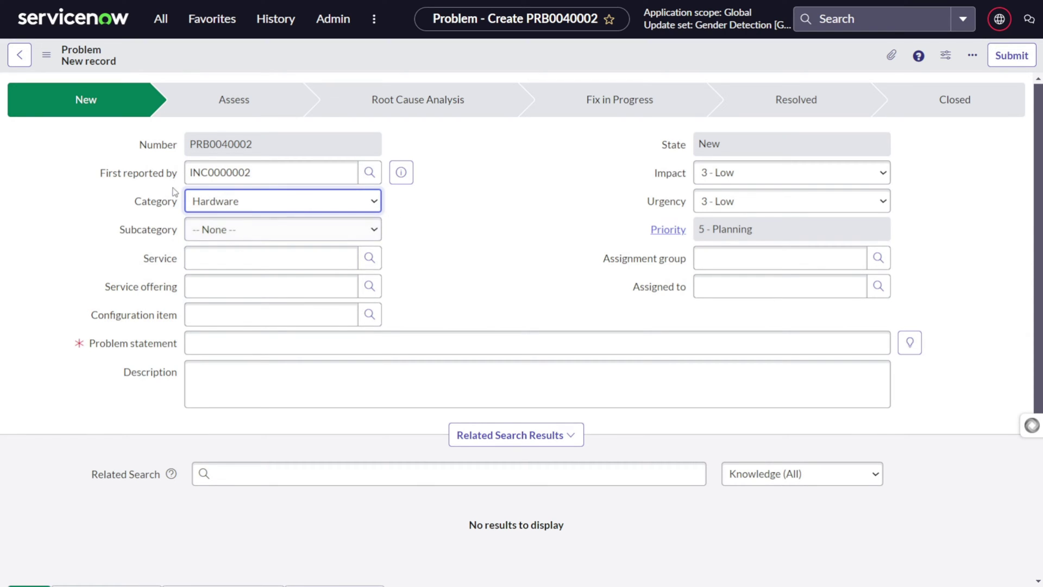
pyautogui.click(237, 233)
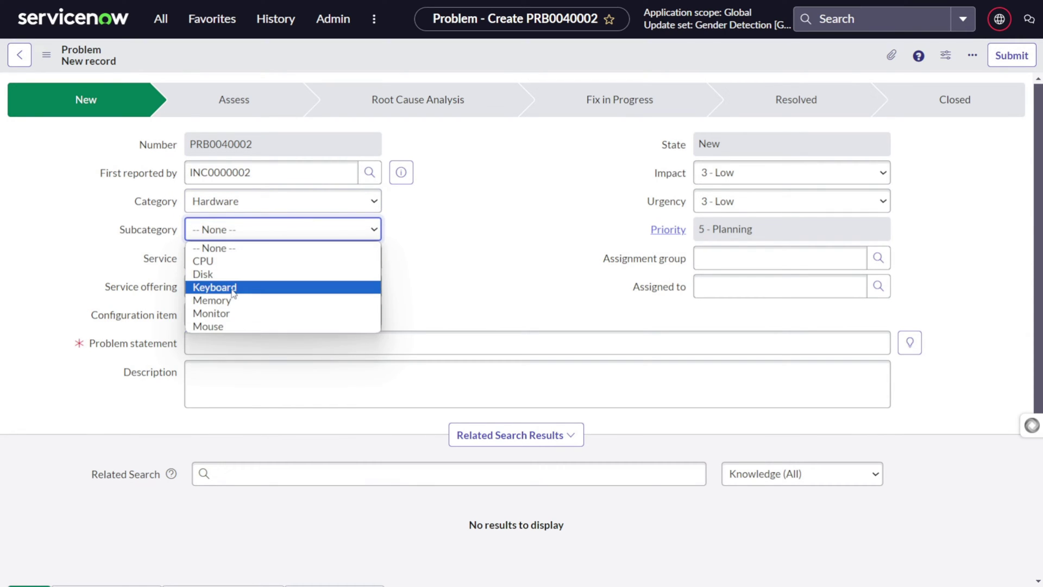
pyautogui.click(239, 287)
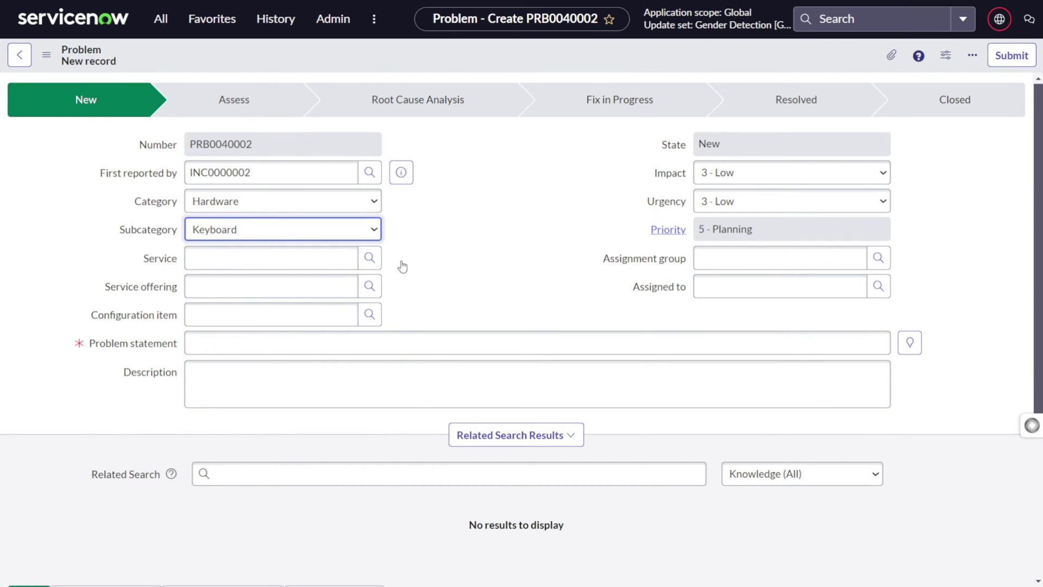
# Step: Set Impact and Urgency to 2 - Medium, giving priority 3 - Moderate
pyautogui.click(737, 175)
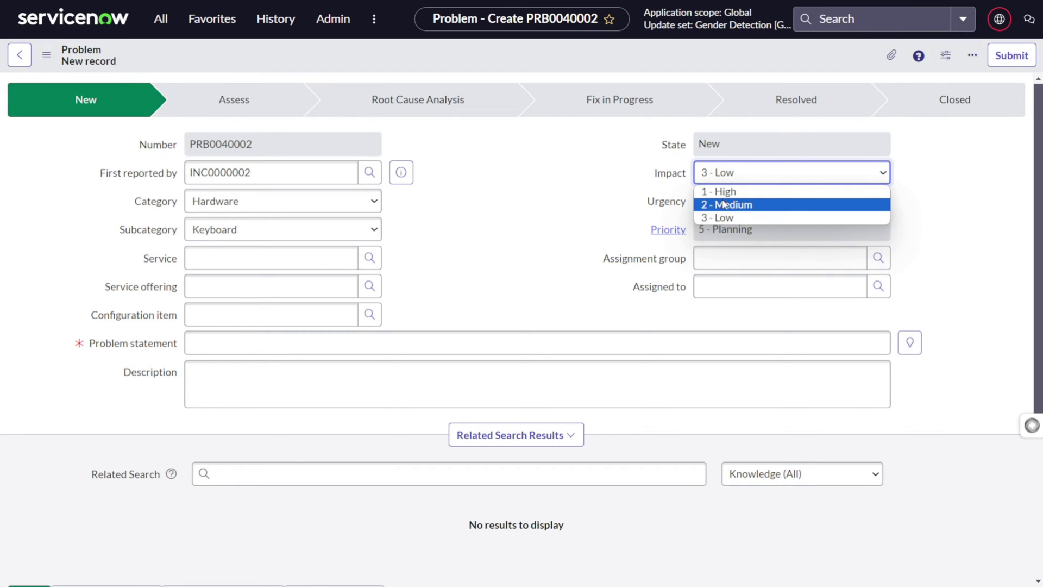
pyautogui.click(723, 205)
pyautogui.click(728, 201)
pyautogui.click(725, 232)
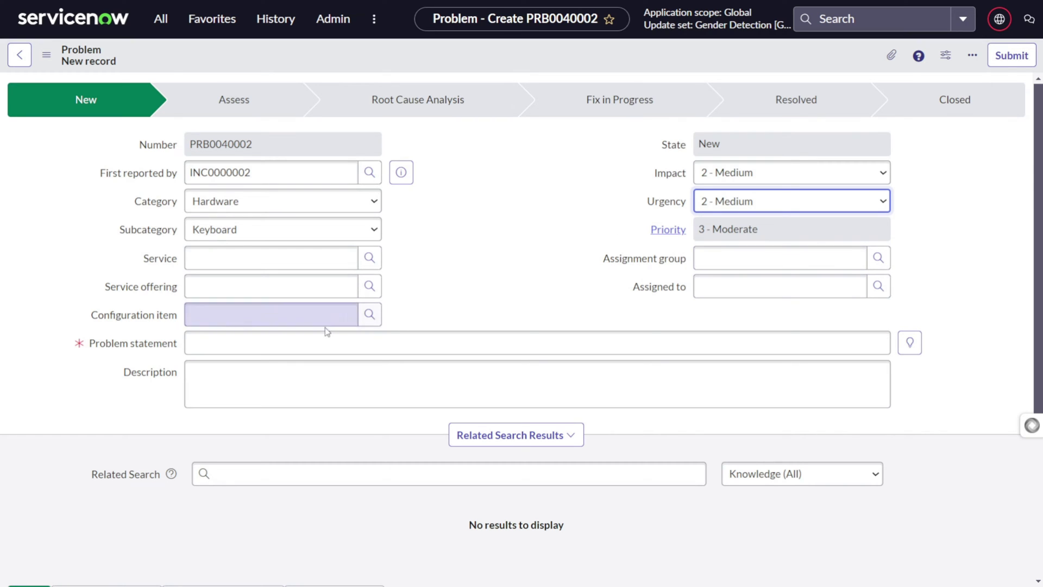
pyautogui.click(301, 341)
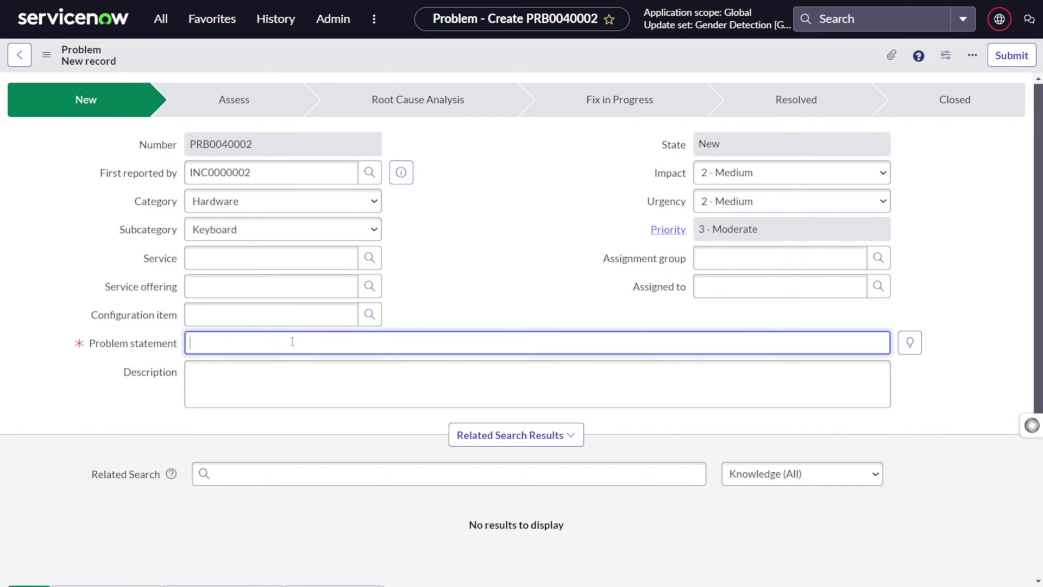
# Step: Enter the problem statement 'Keyboard is not working' so related knowledge articles are suggested
pyautogui.write('Keyboard is not working')
pyautogui.click(207, 436)
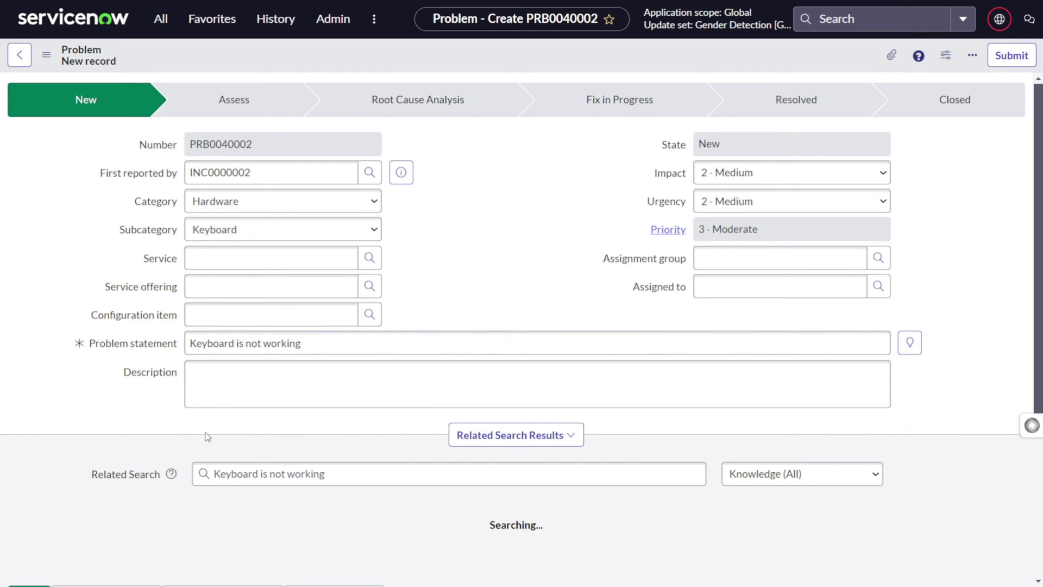
pyautogui.scroll(-1, 207, 436)
pyautogui.click(217, 339)
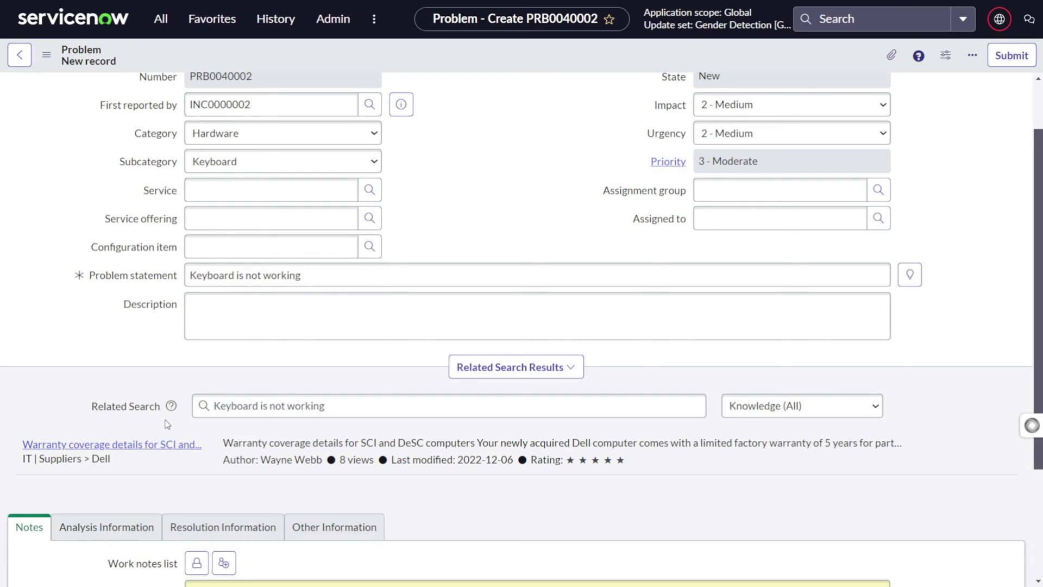
# Step: Review the form and submit problem PRB0040002
pyautogui.scroll(1, 220, 375)
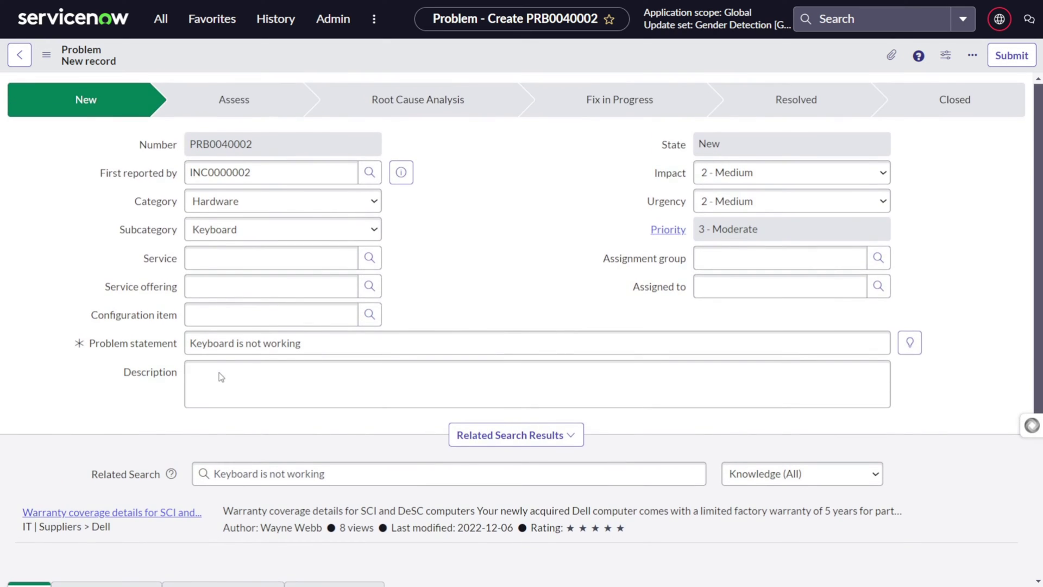
pyautogui.scroll(-3, 220, 375)
pyautogui.scroll(4, 221, 376)
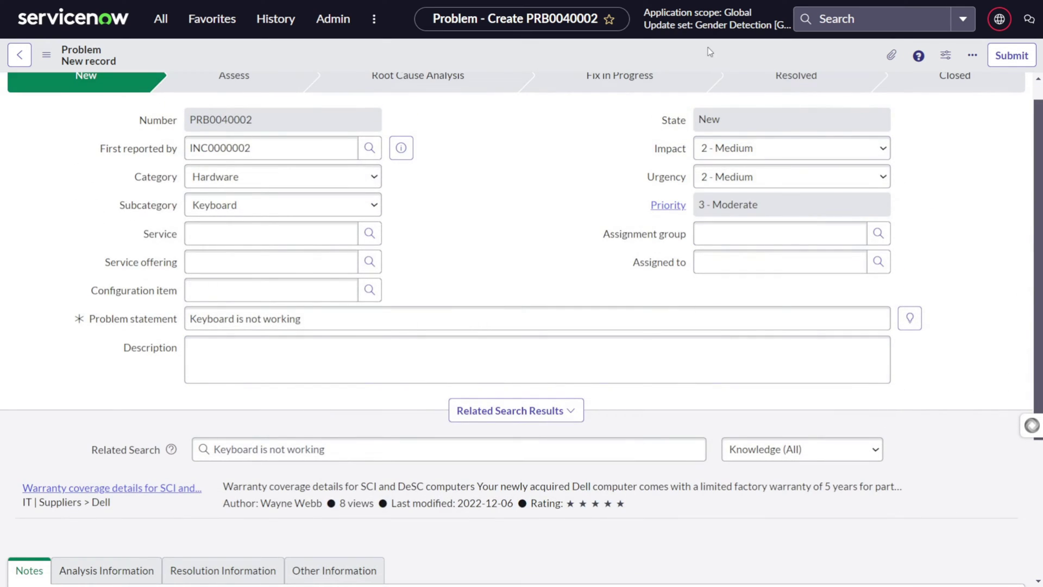
pyautogui.click(1001, 60)
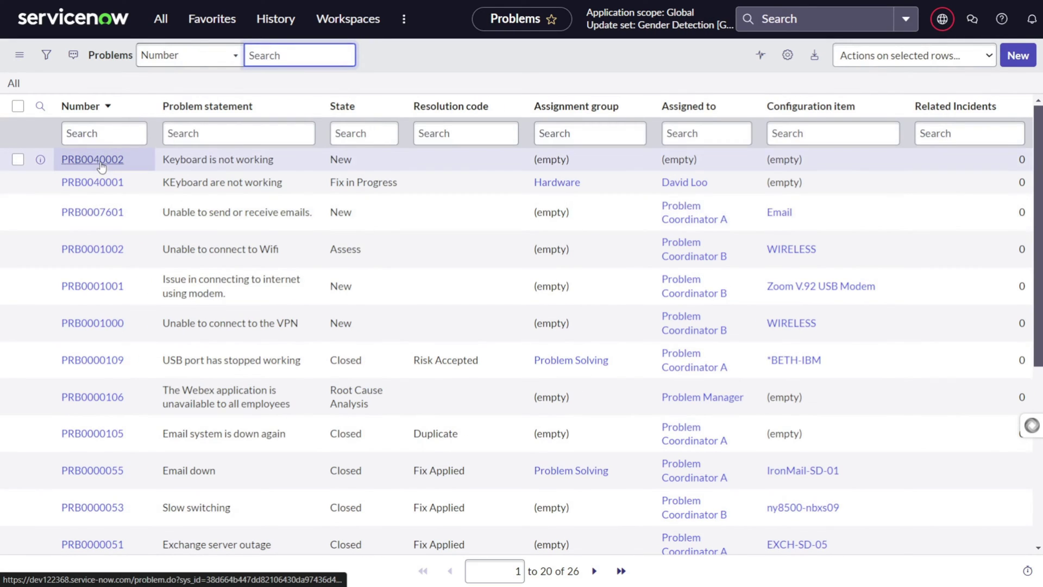
# Step: Open PRB0040002 from the Problems list
pyautogui.click(99, 161)
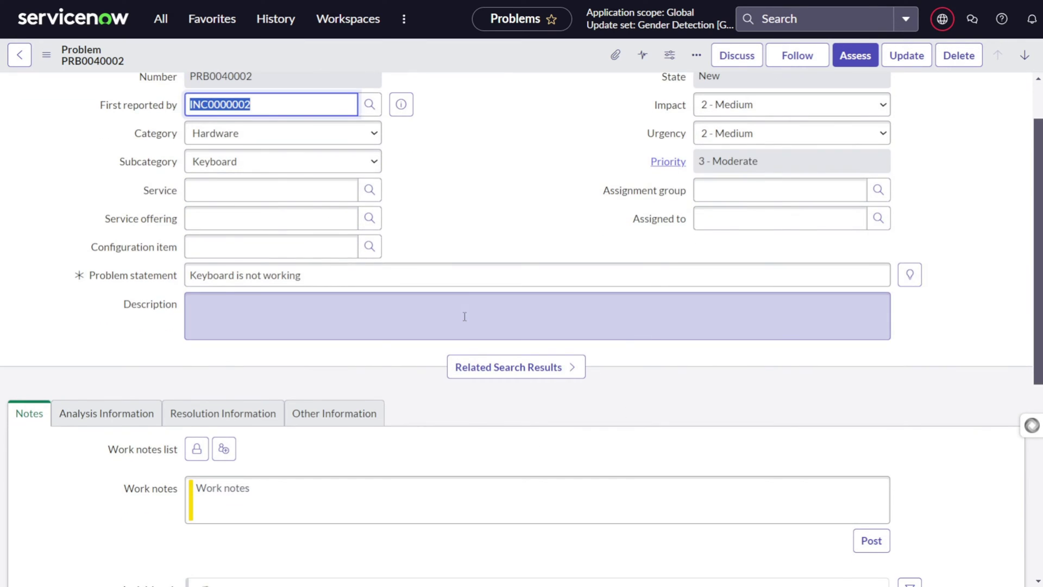
pyautogui.scroll(-6, 464, 315)
pyautogui.scroll(4, 459, 333)
pyautogui.scroll(1, 455, 345)
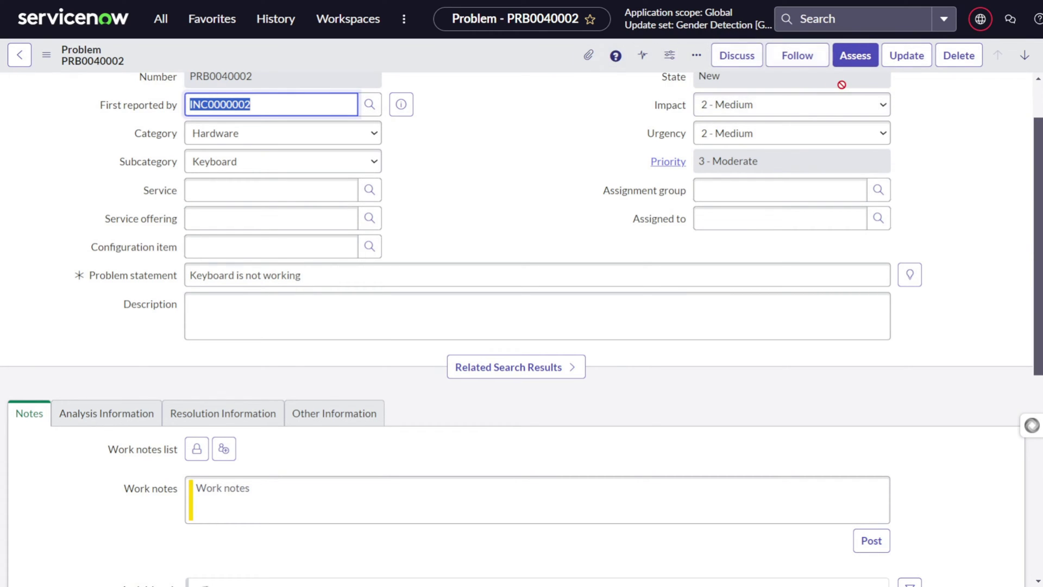
# Step: Follow PRB0040002 for update notifications and launch its Assess state change
pyautogui.click(797, 56)
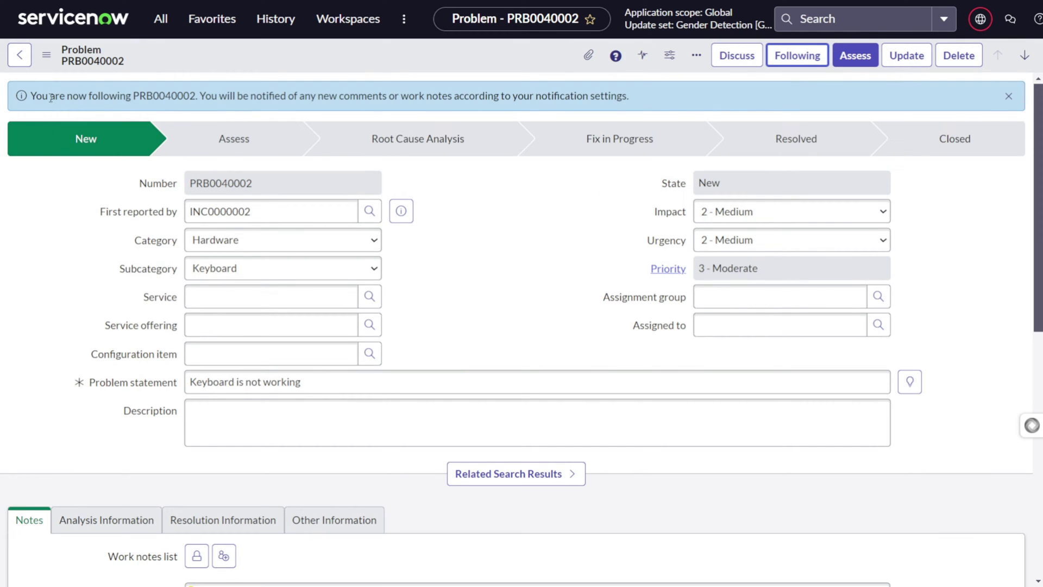
pyautogui.moveTo(65, 97); pyautogui.dragTo(433, 98)
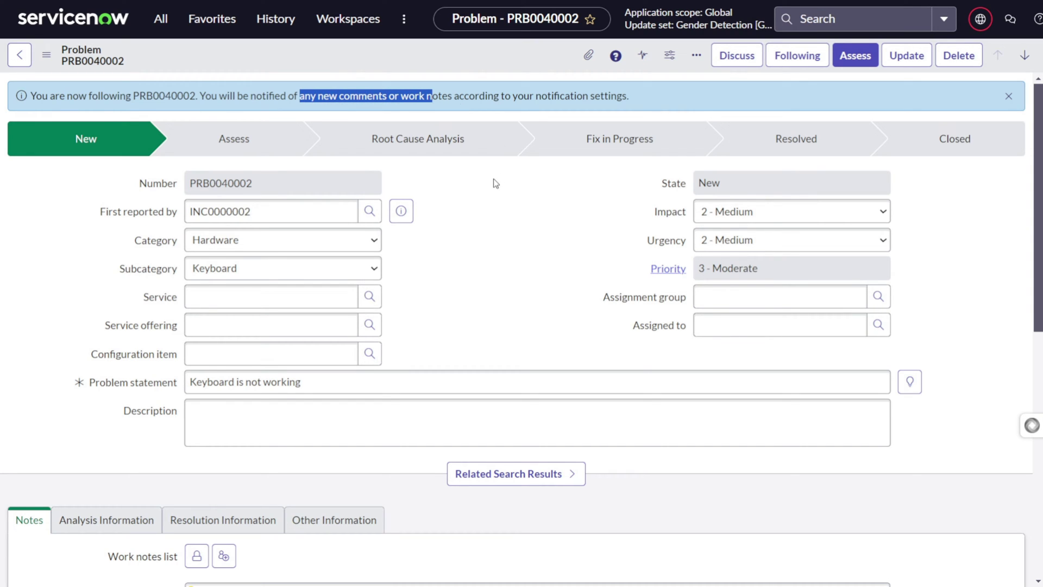
pyautogui.click(503, 211)
pyautogui.scroll(-4, 650, 242)
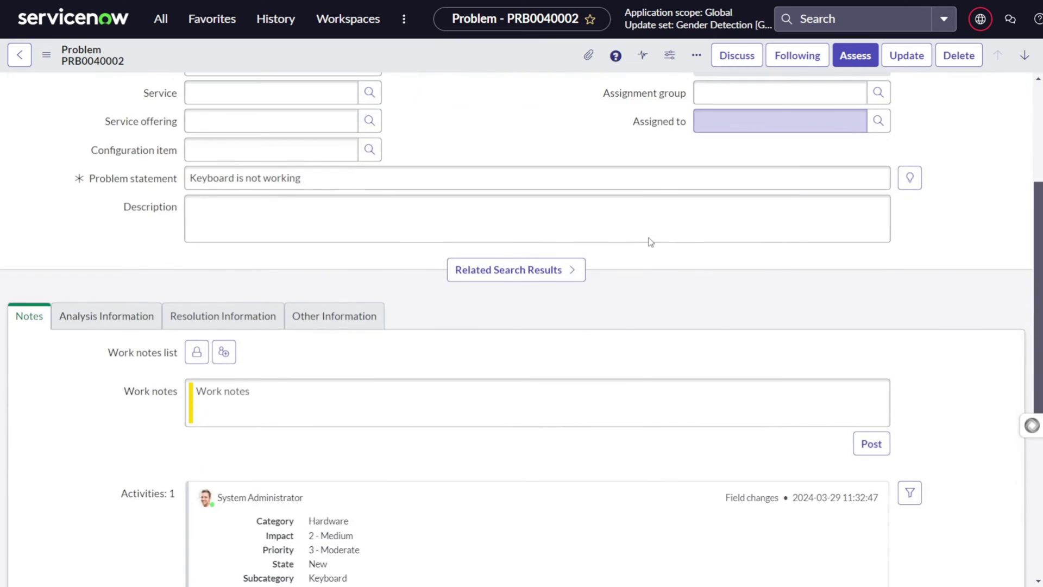
pyautogui.scroll(4, 650, 241)
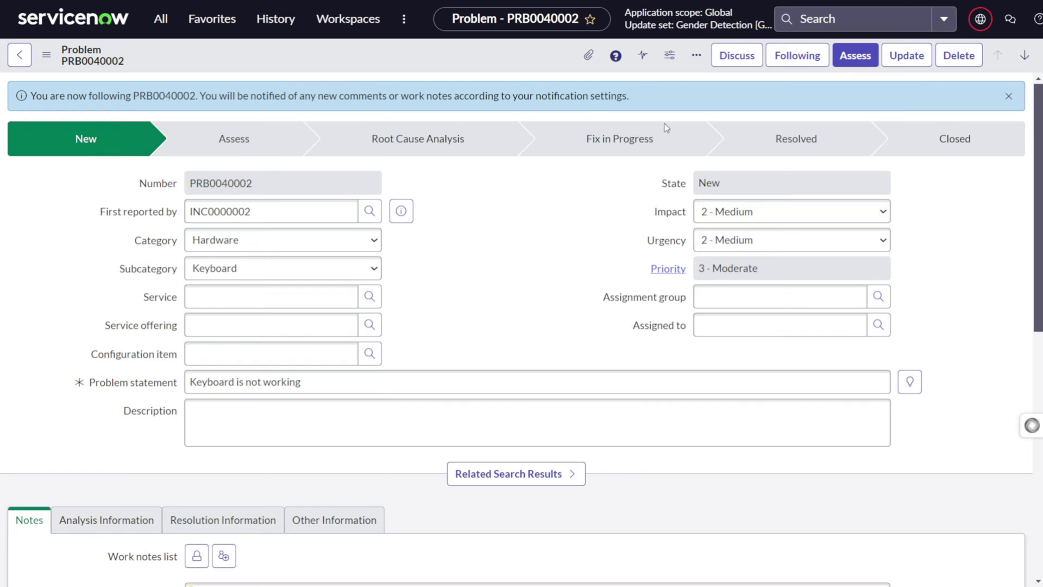
pyautogui.click(852, 55)
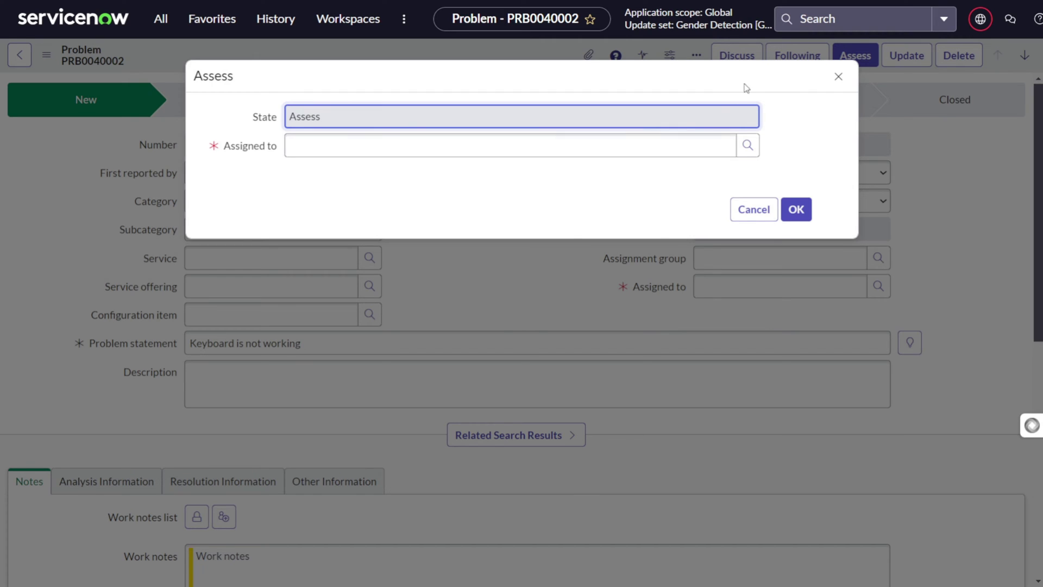
# Step: Close the Assess dialog, set Assignment group to Hardware, and assign the recent team member
pyautogui.click(839, 76)
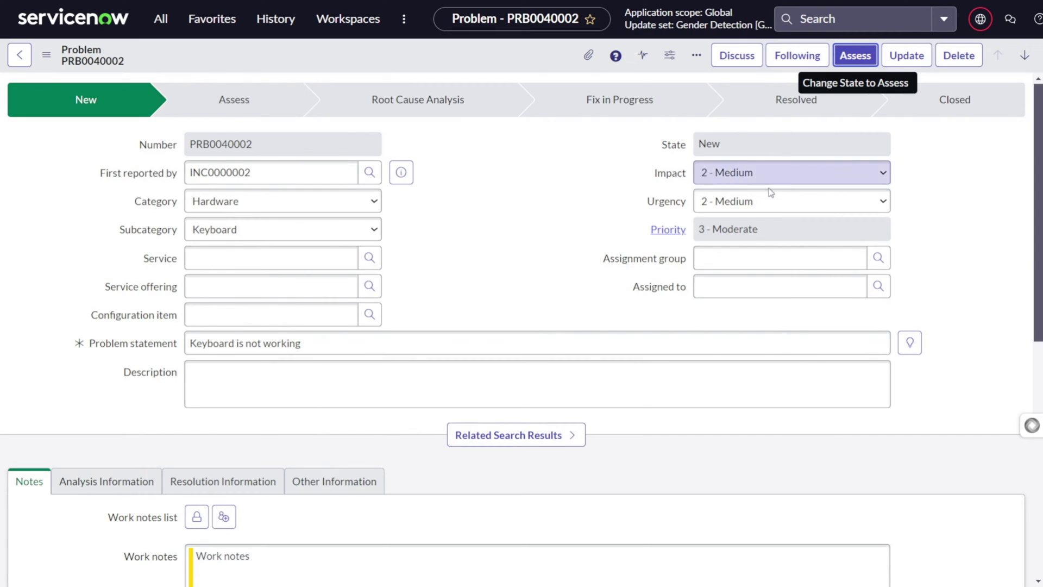
pyautogui.click(736, 260)
pyautogui.click(722, 292)
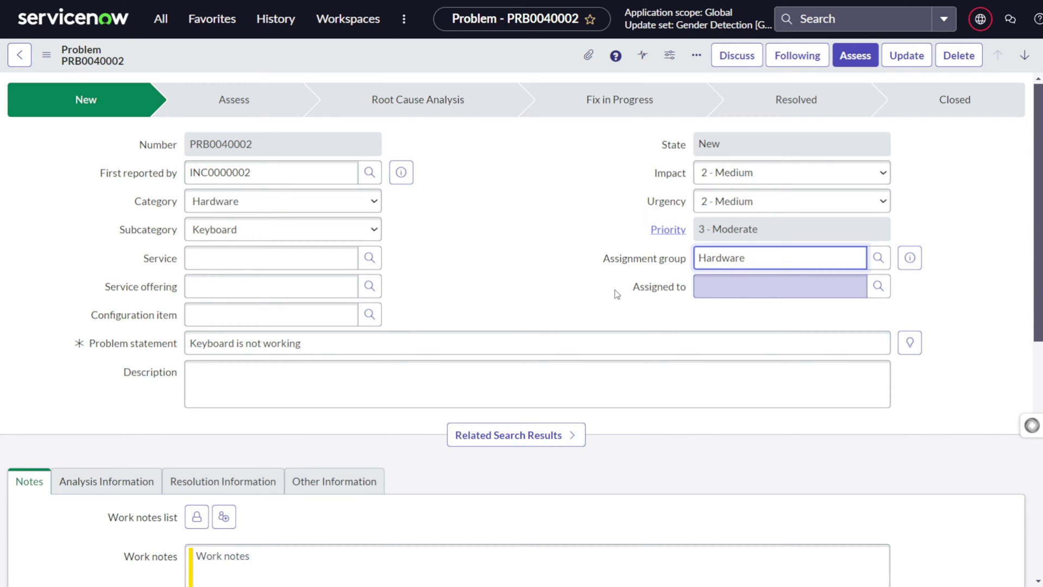
pyautogui.click(719, 288)
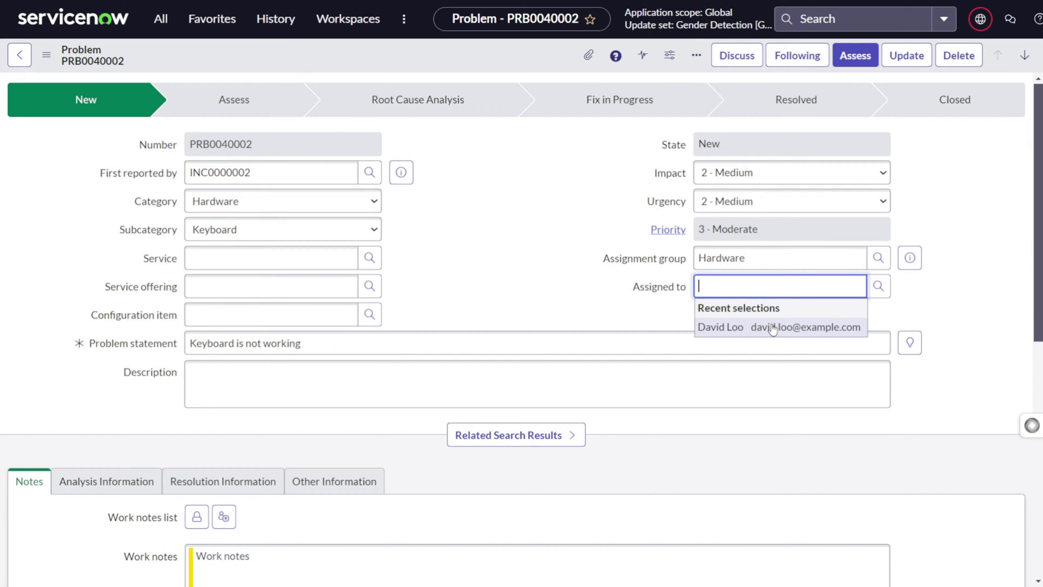
pyautogui.click(772, 328)
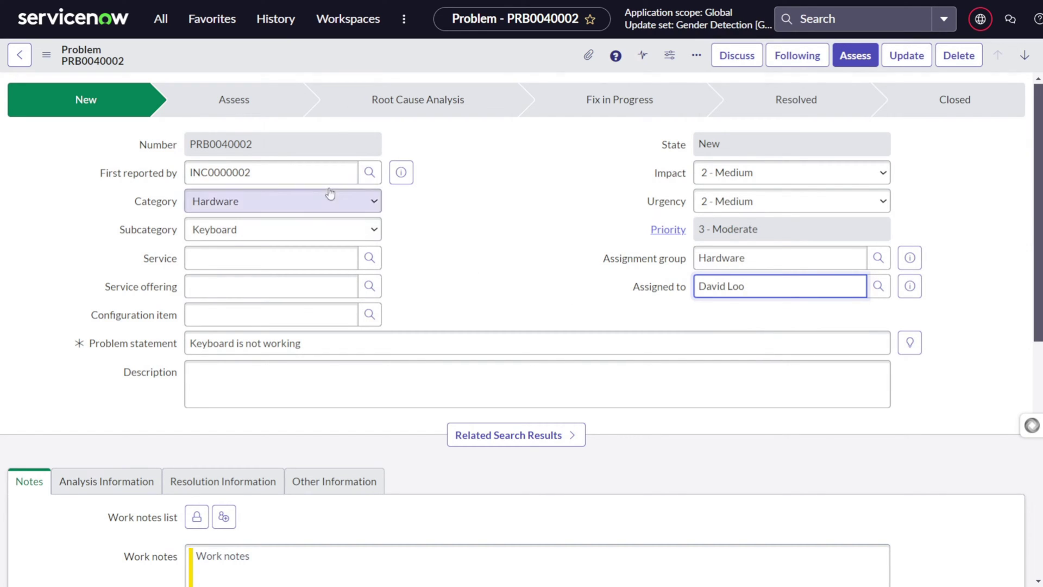
pyautogui.click(160, 27)
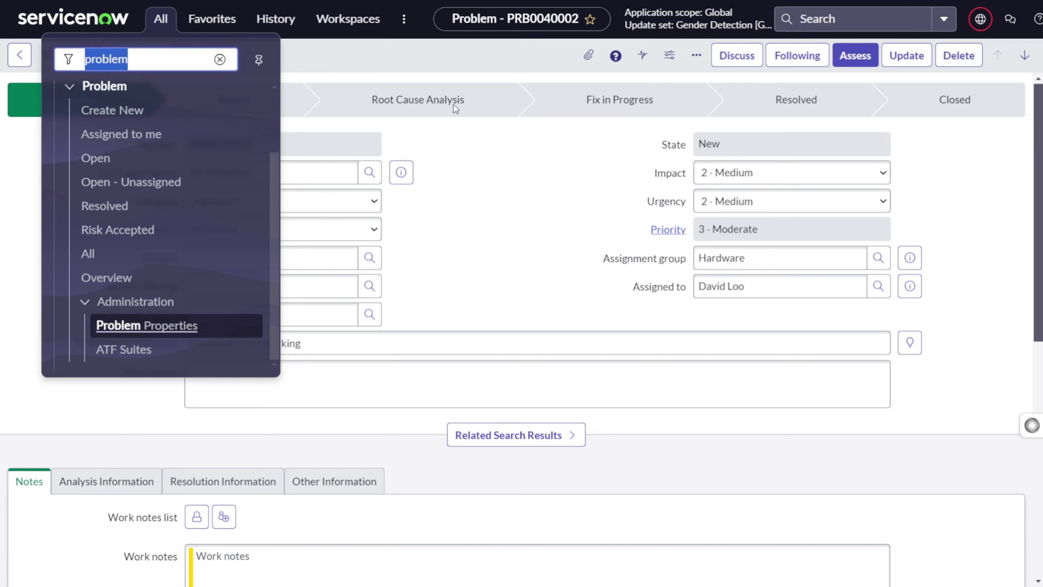
# Step: Run the /sys_user_ slash command to open the Roles table, leaving the problem form unsaved
pyautogui.click(465, 191)
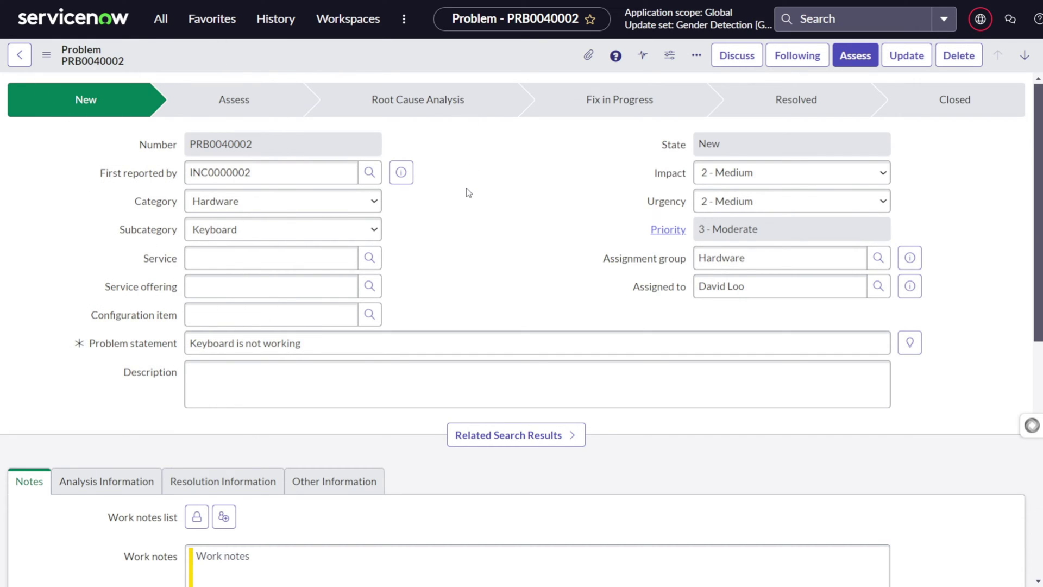
pyautogui.hotkey('ctrl', '/')
pyautogui.press('Escape')
pyautogui.write('/')
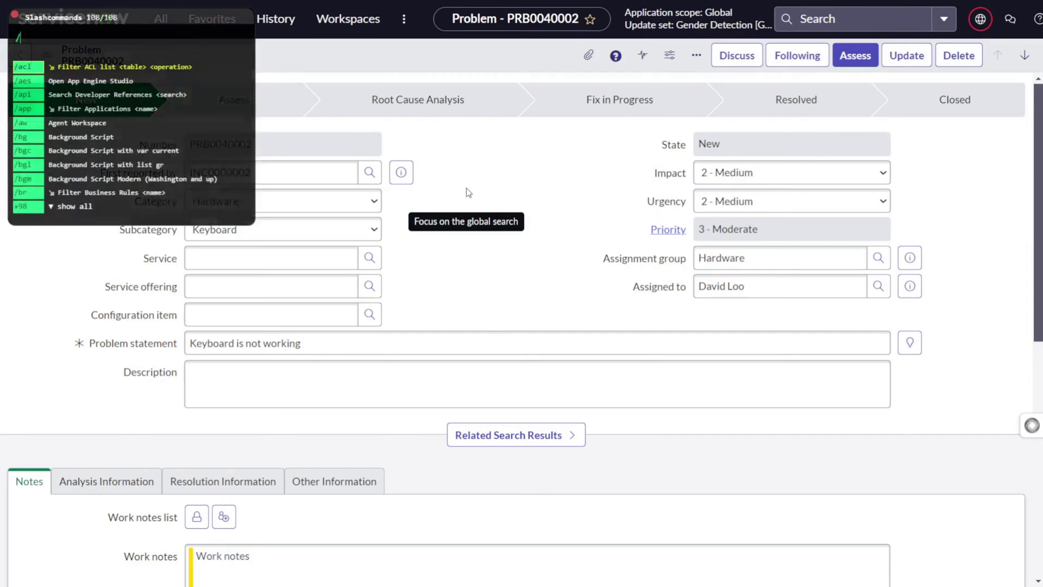
pyautogui.write('sys_user_role')
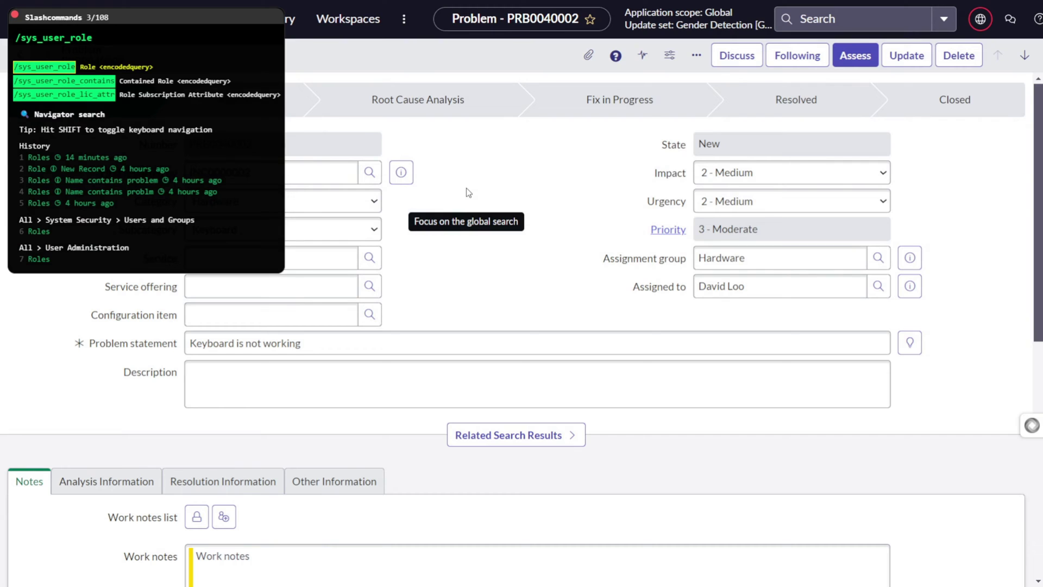
pyautogui.press('Return')
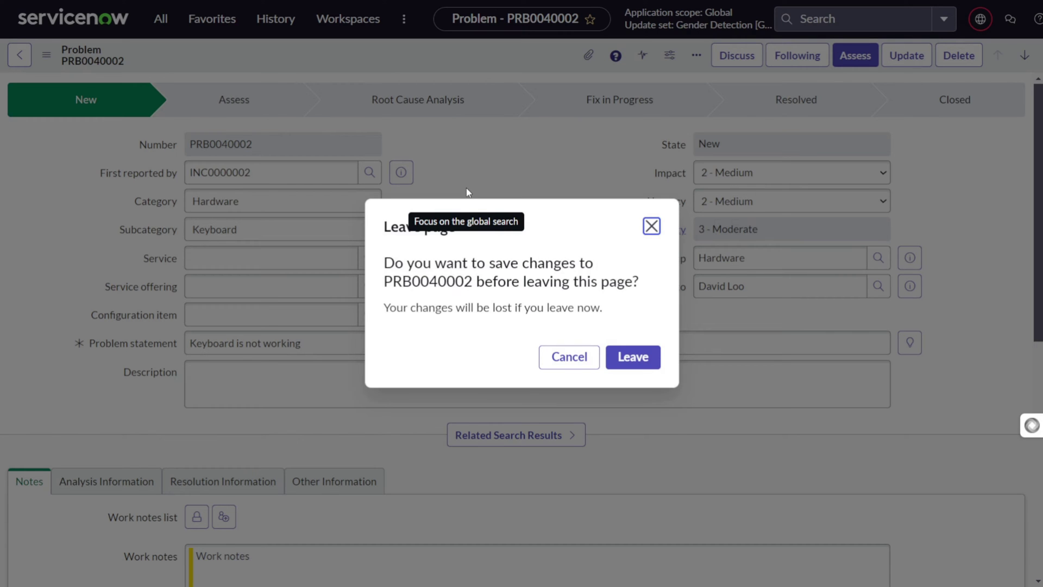
pyautogui.click(617, 356)
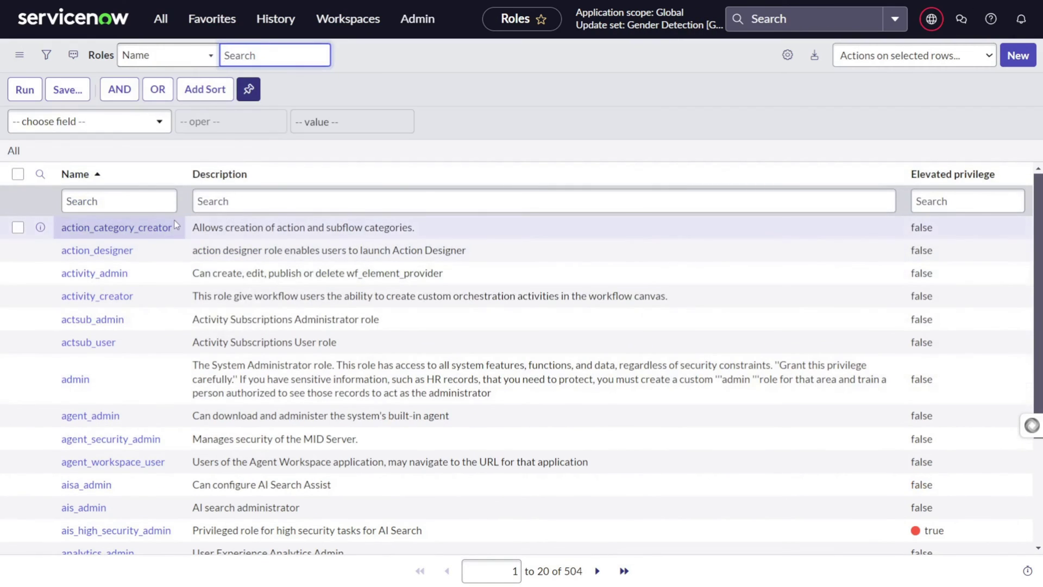
# Step: Filter roles by Name 'problem' to show problem_admin, problem_coordinator, problem_manager and problem_task_analyst
pyautogui.click(143, 201)
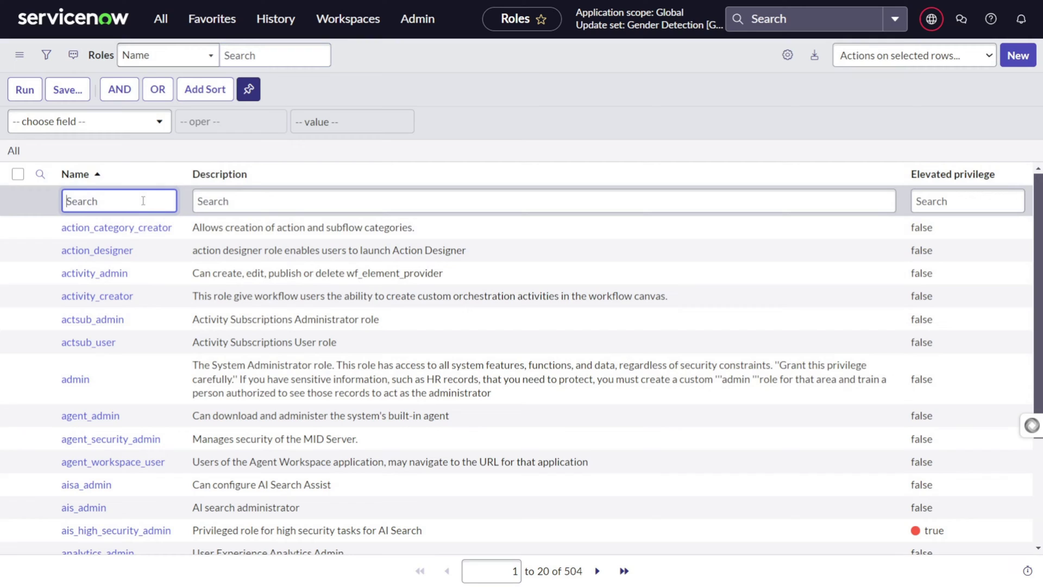
pyautogui.write('problem')
pyautogui.press('Return')
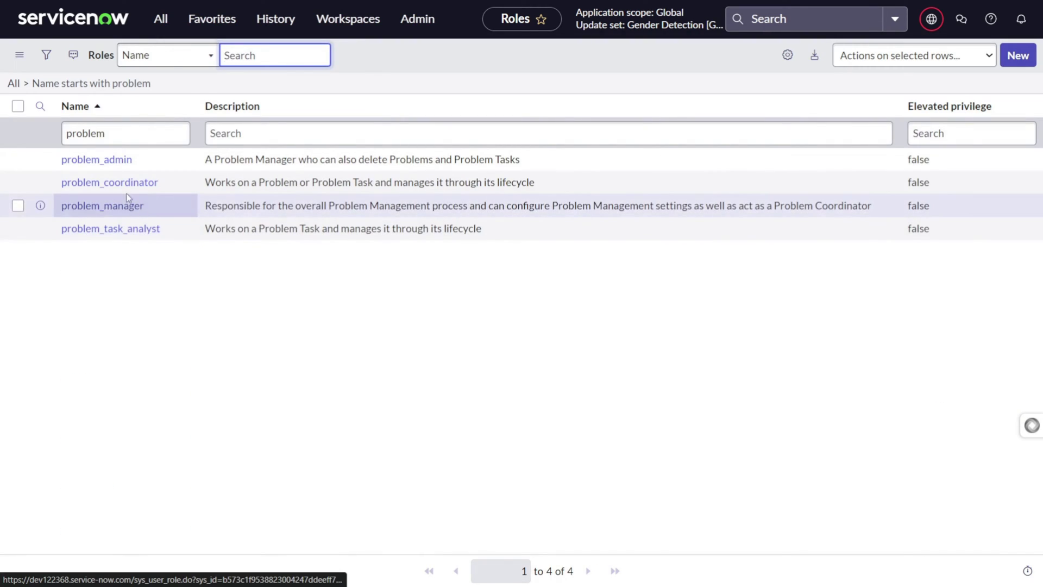
pyautogui.moveTo(156, 158); pyautogui.dragTo(59, 160)
pyautogui.moveTo(207, 163); pyautogui.dragTo(460, 161)
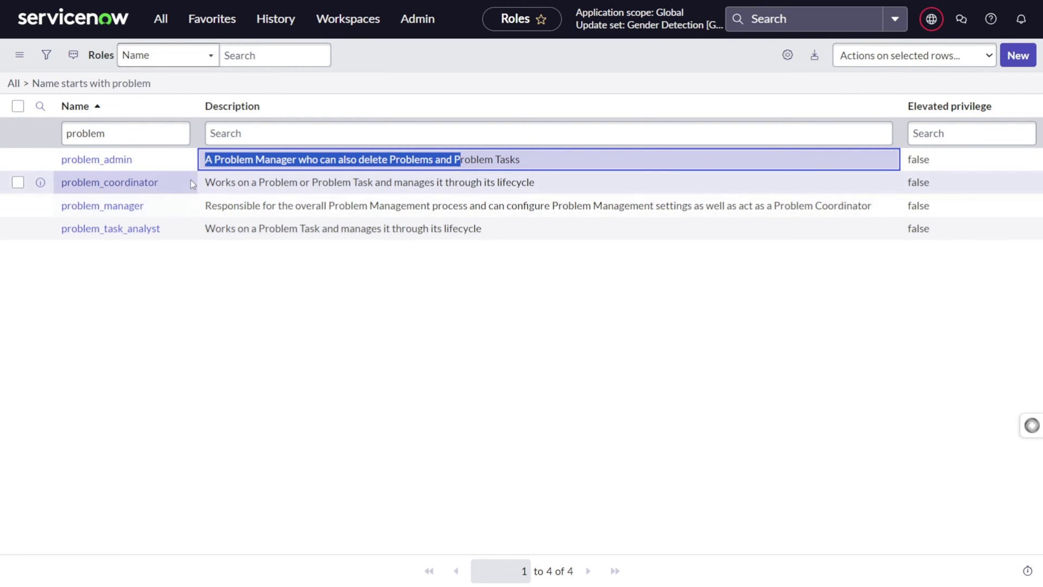
pyautogui.moveTo(191, 181); pyautogui.dragTo(100, 182)
pyautogui.moveTo(158, 212); pyautogui.dragTo(87, 208)
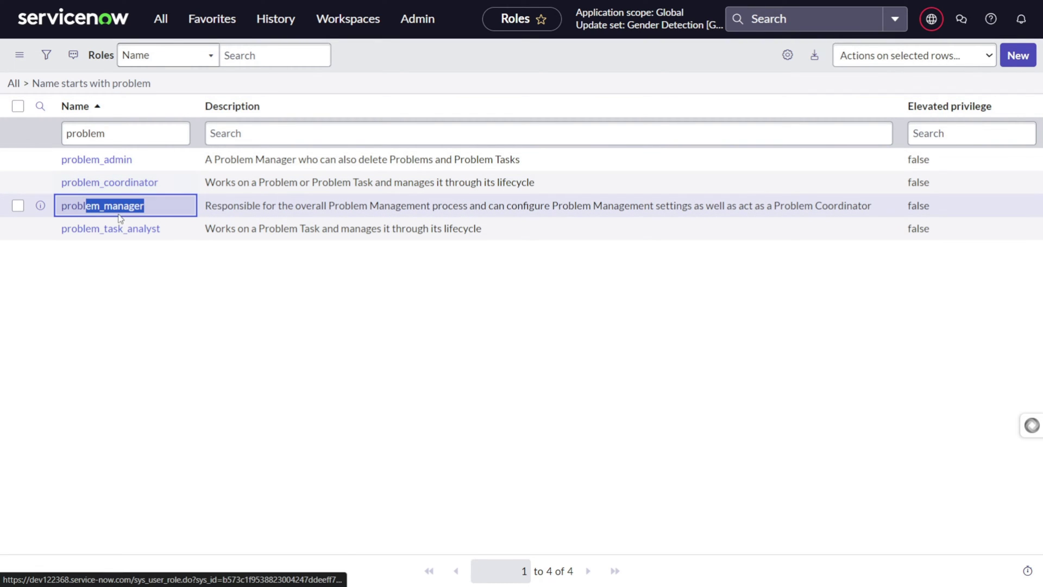
pyautogui.moveTo(172, 234); pyautogui.dragTo(144, 229)
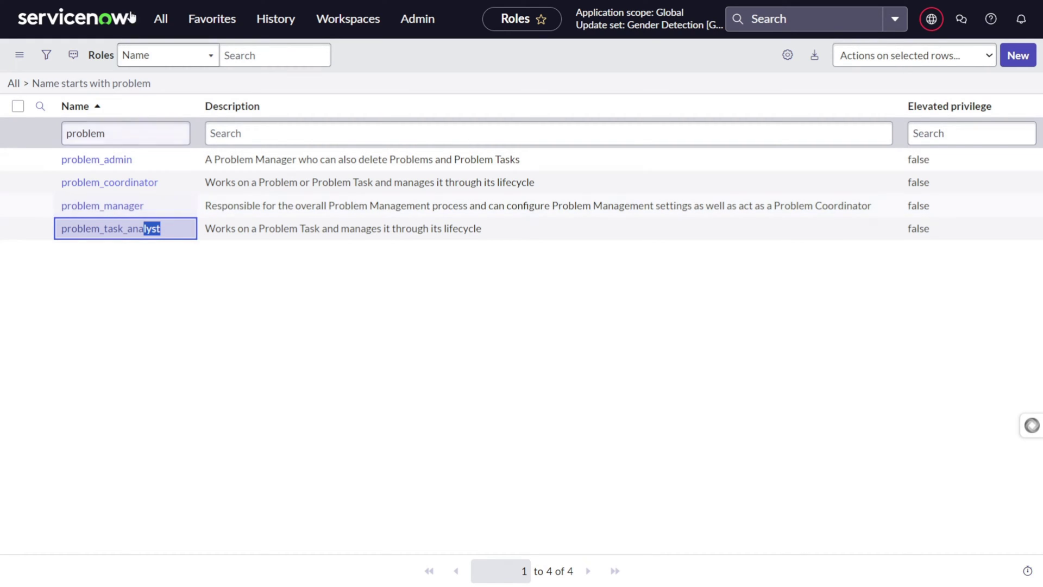
pyautogui.click(261, 20)
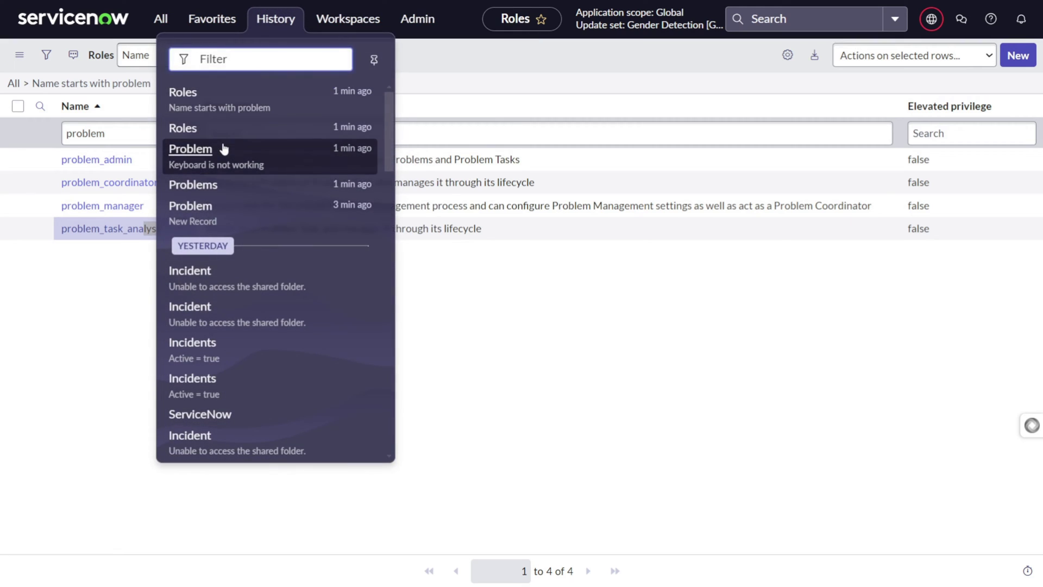
# Step: Reopen PRB0040002 and assign it to the Hardware group and its recent member
pyautogui.click(216, 186)
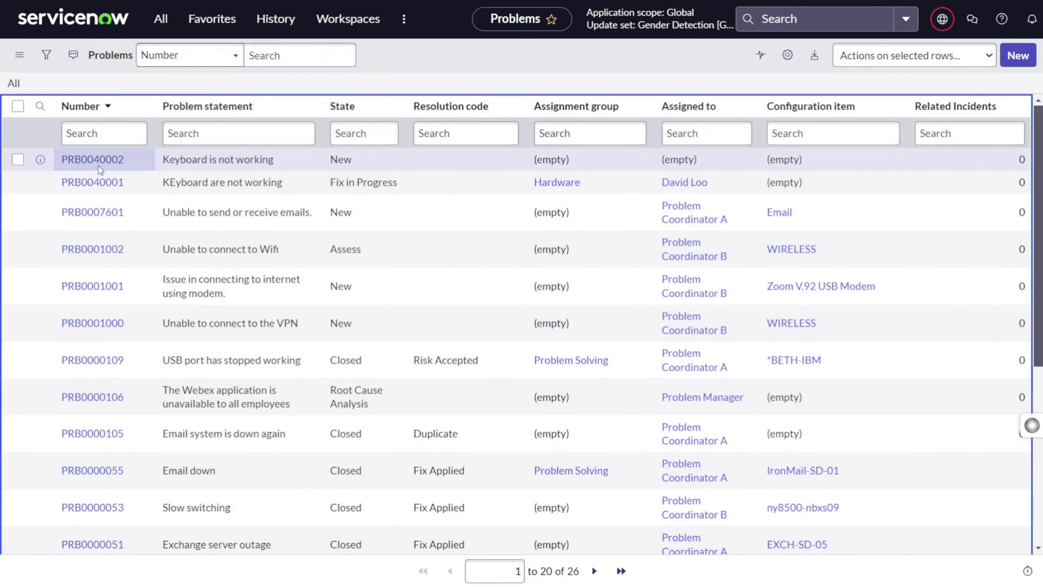
pyautogui.click(100, 169)
pyautogui.click(112, 158)
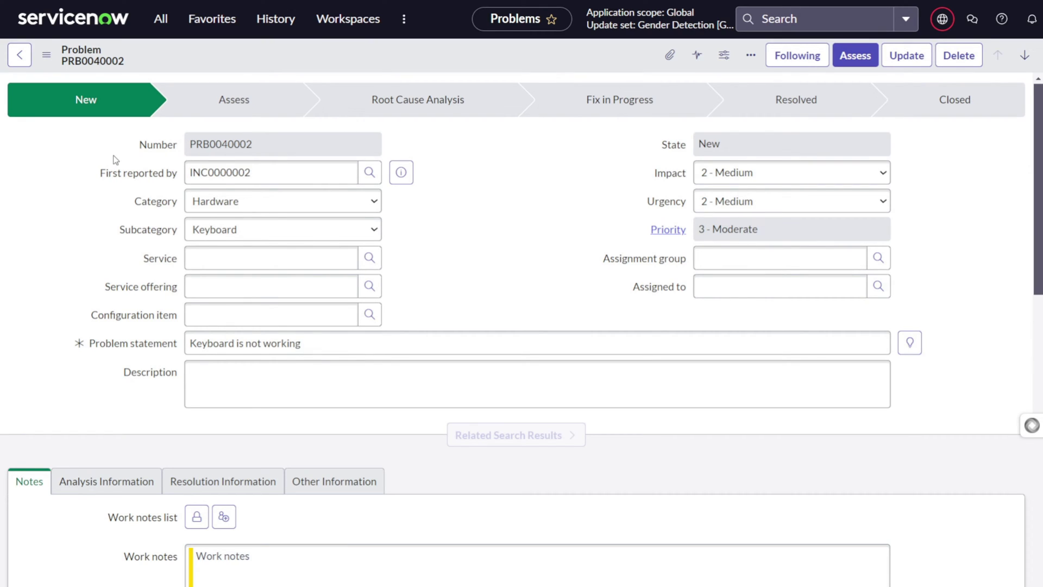
pyautogui.click(832, 260)
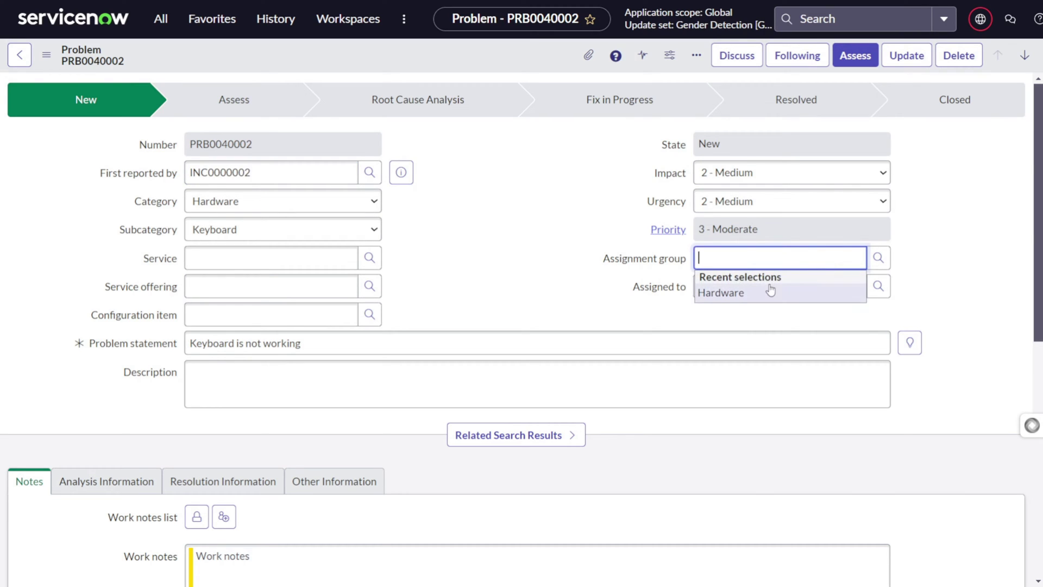
pyautogui.click(770, 288)
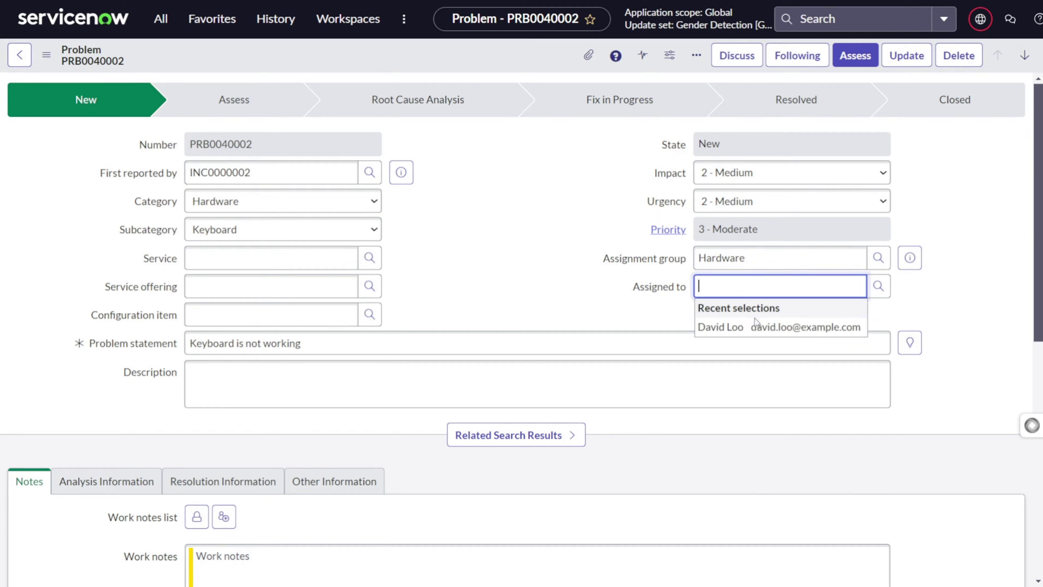
pyautogui.click(754, 331)
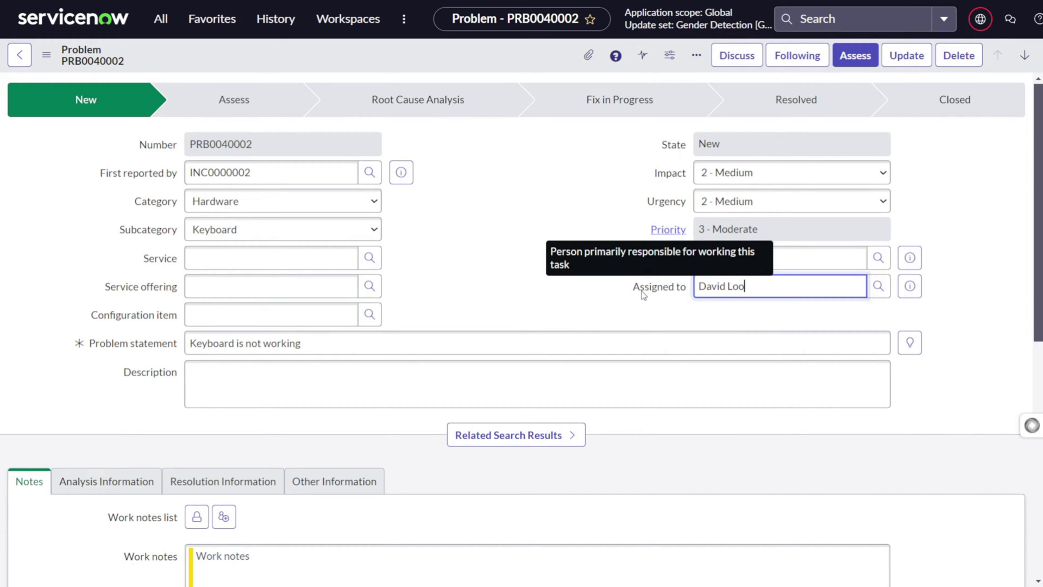
# Step: Save the problem and open the Hardware group record with its 7 members
pyautogui.click(804, 259)
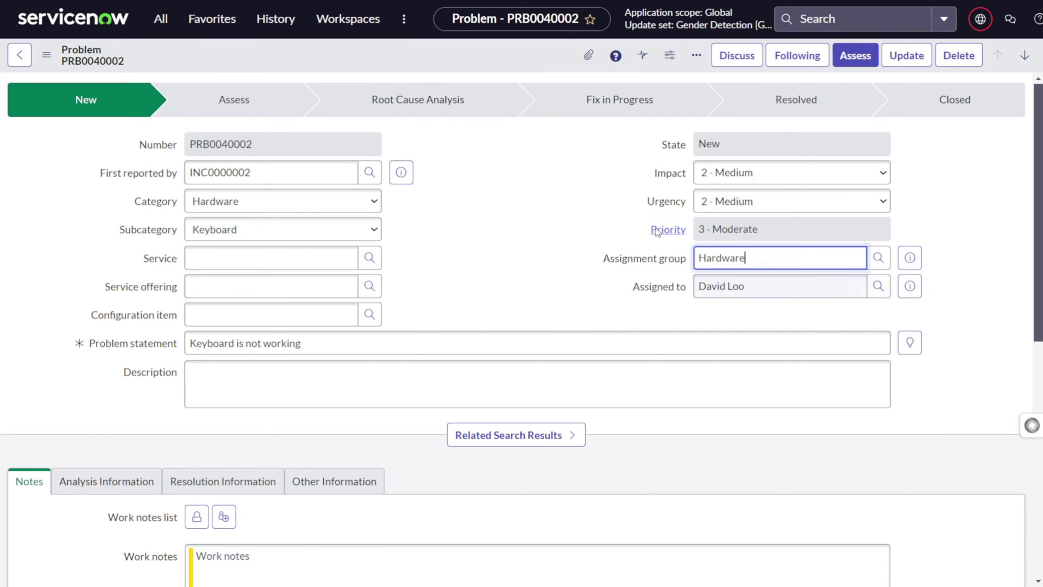
pyautogui.rightClick(393, 51)
pyautogui.click(419, 66)
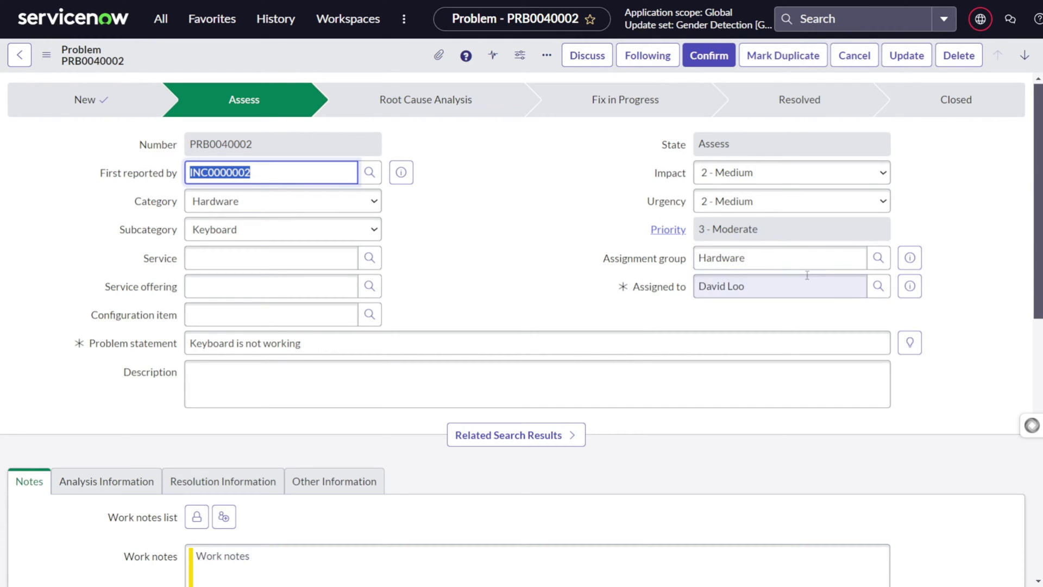
pyautogui.click(909, 265)
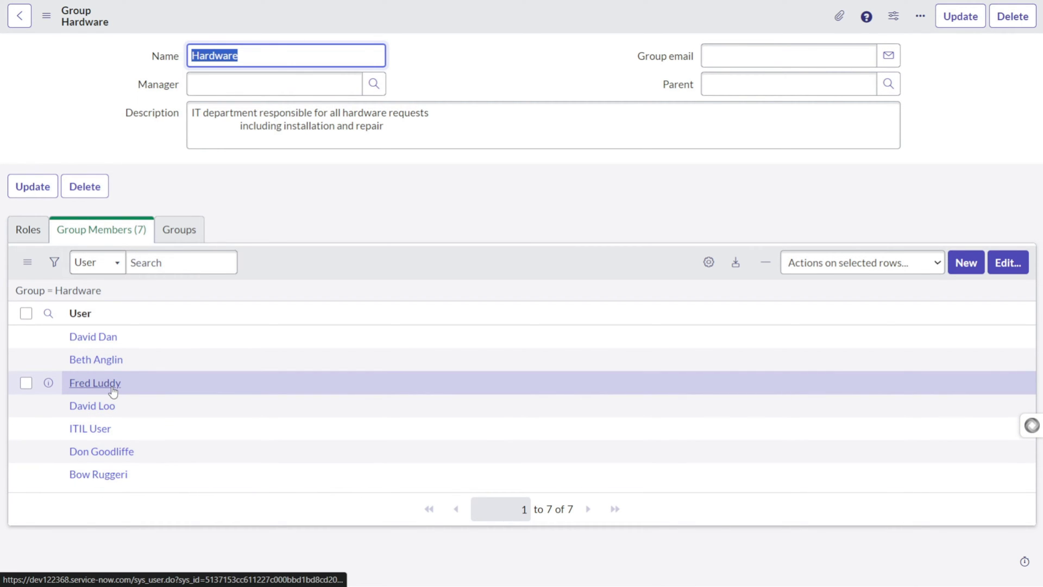
pyautogui.click(24, 21)
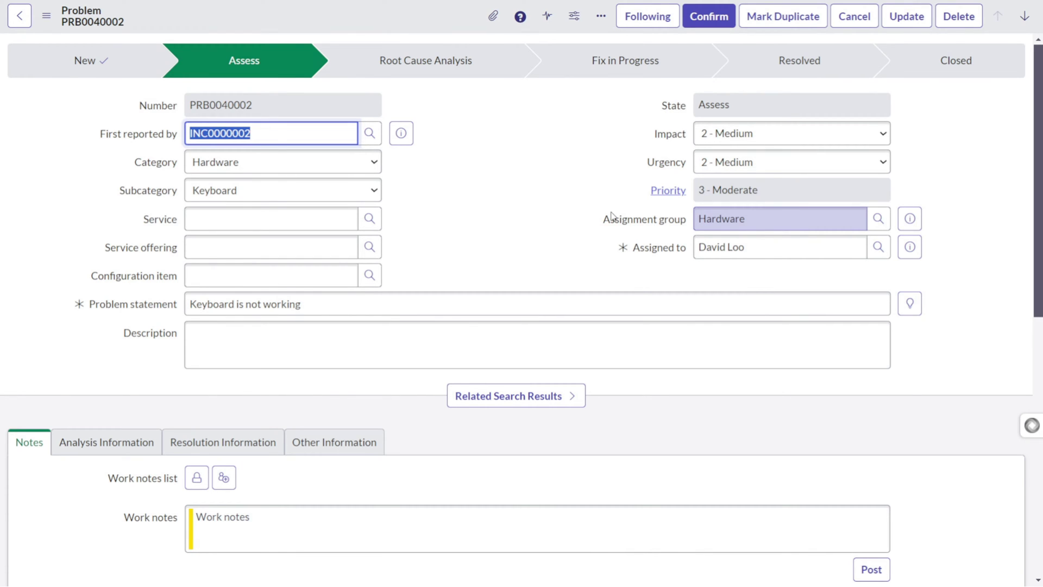
pyautogui.scroll(-10, 598, 234)
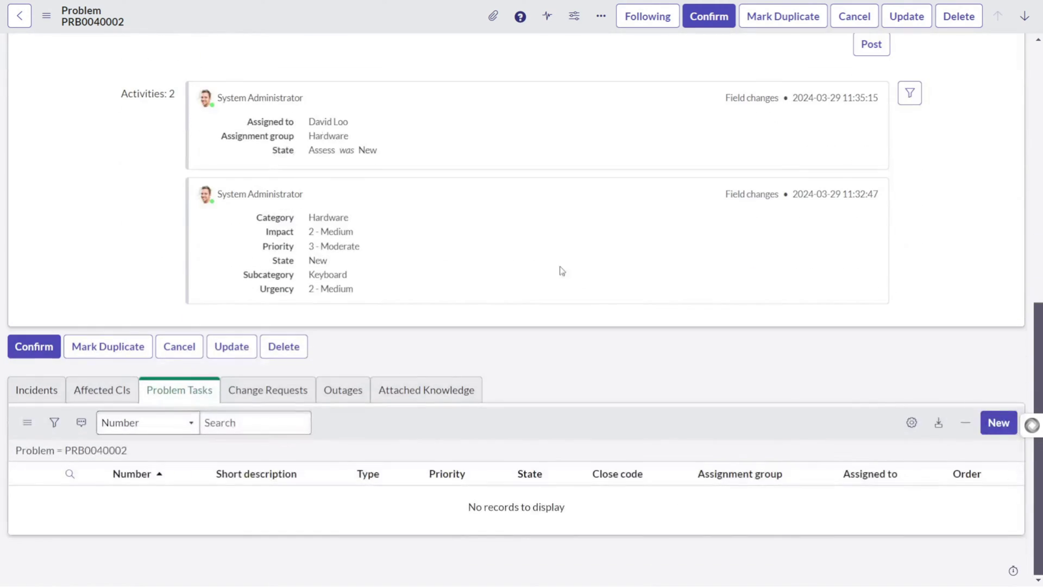
pyautogui.scroll(5, 397, 301)
pyautogui.scroll(5, 468, 295)
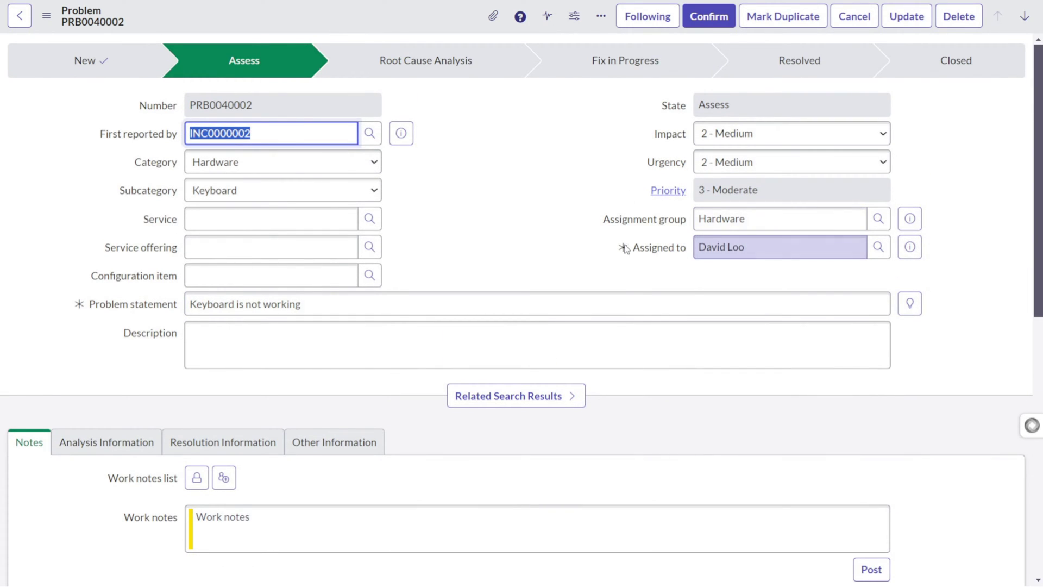
pyautogui.click(654, 254)
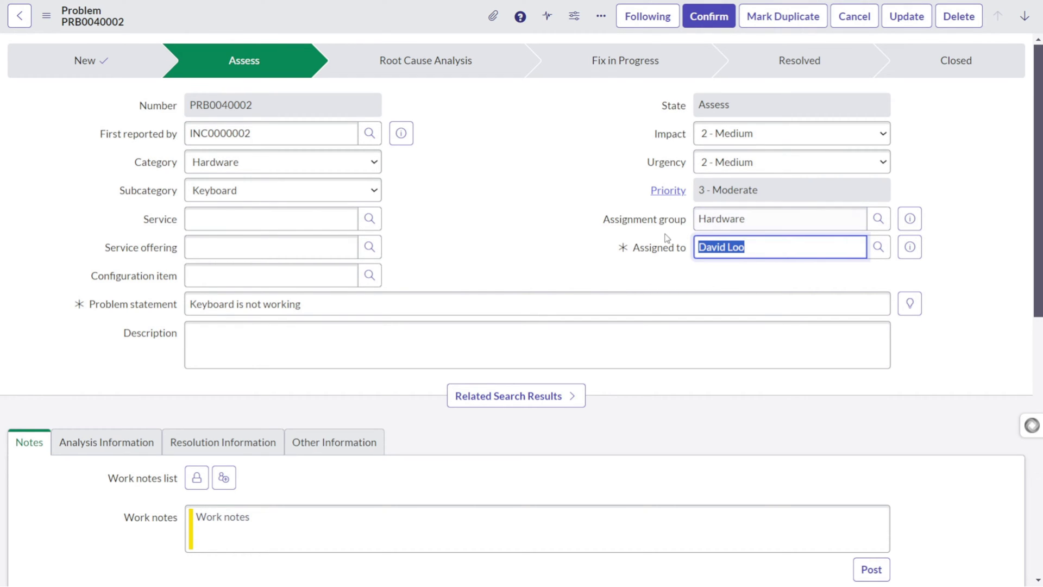
pyautogui.doubleClick(712, 223)
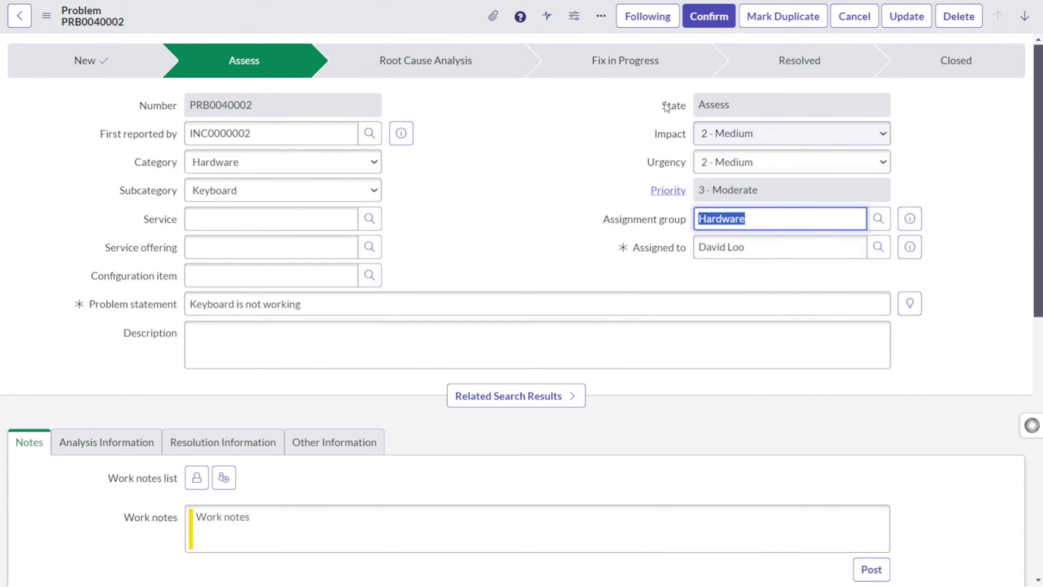
# Step: Confirm PRB0040002 into Root Cause Analysis and add a new entry under Problem Tasks
pyautogui.click(704, 18)
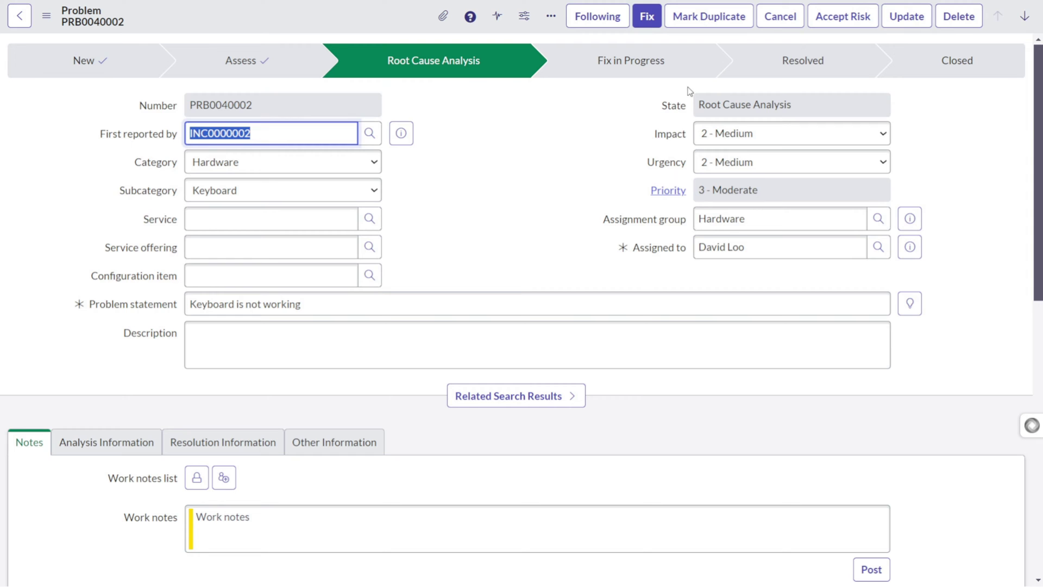
pyautogui.scroll(-4, 606, 166)
pyautogui.scroll(4, 602, 172)
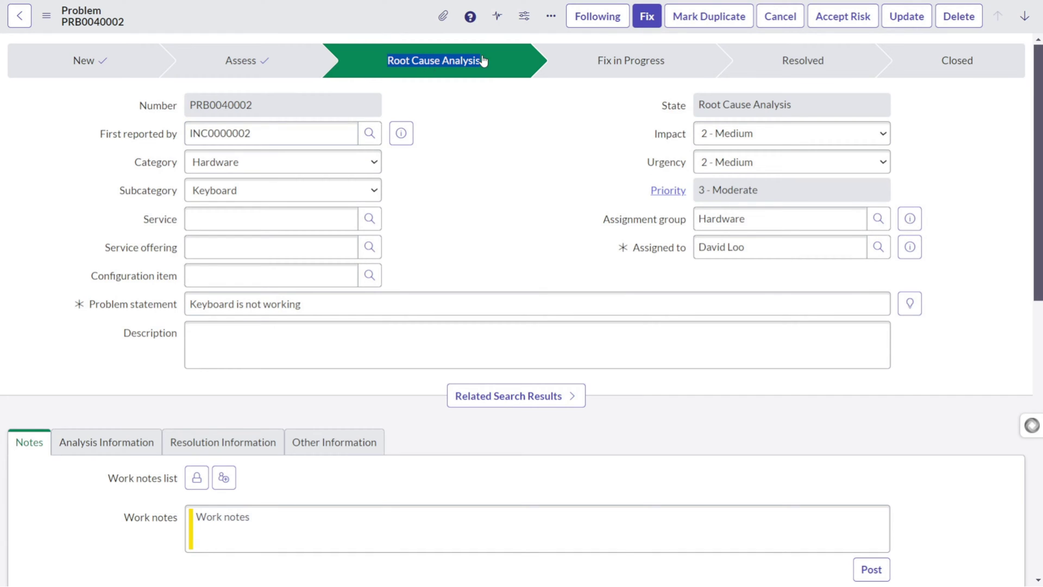
pyautogui.scroll(-5, 442, 130)
pyautogui.scroll(-6, 405, 206)
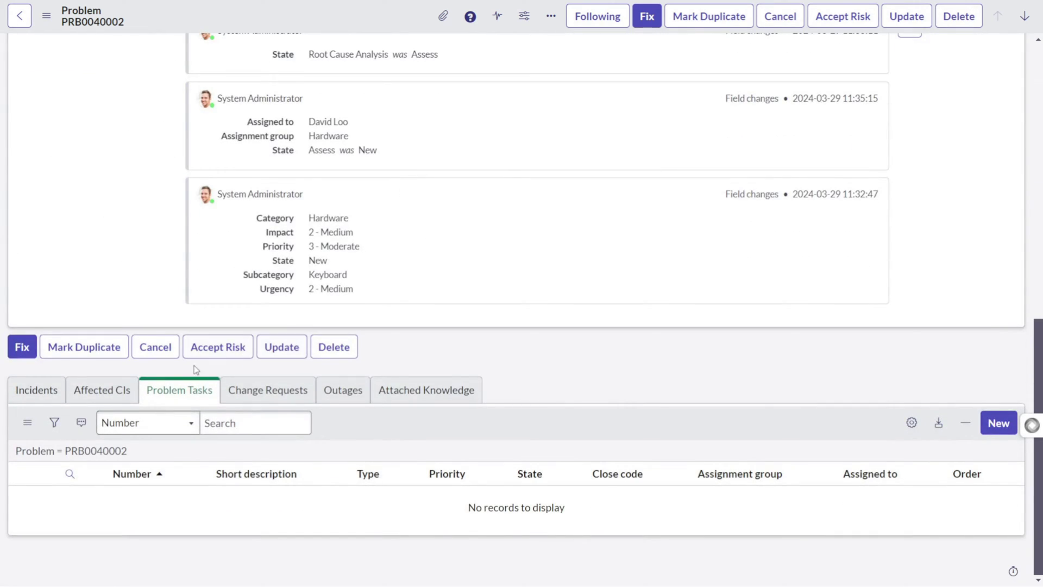
pyautogui.click(992, 429)
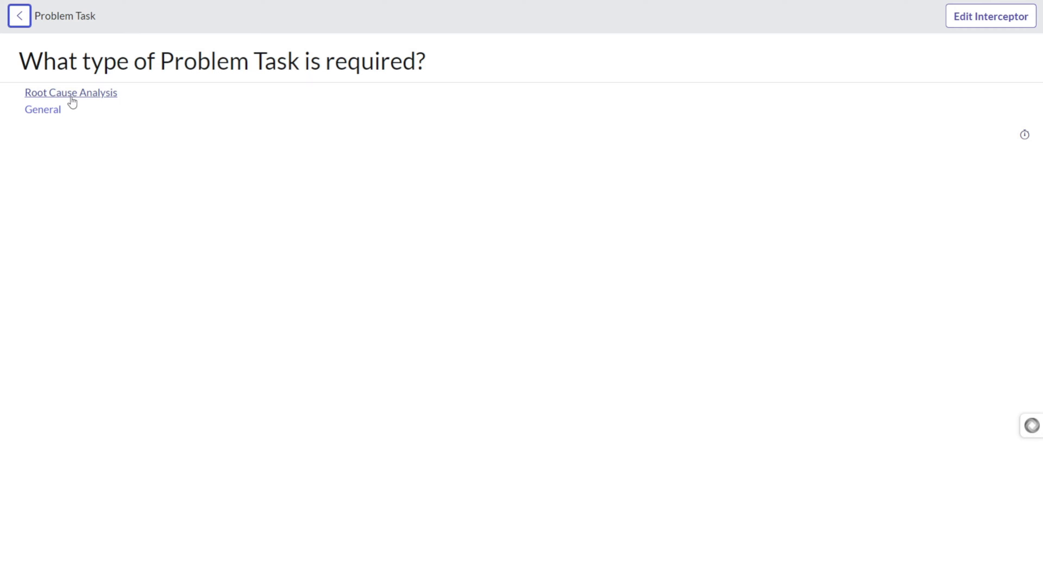
# Step: Create a Root Cause Analysis task with short description 'KEyboard is not working'
pyautogui.click(106, 103)
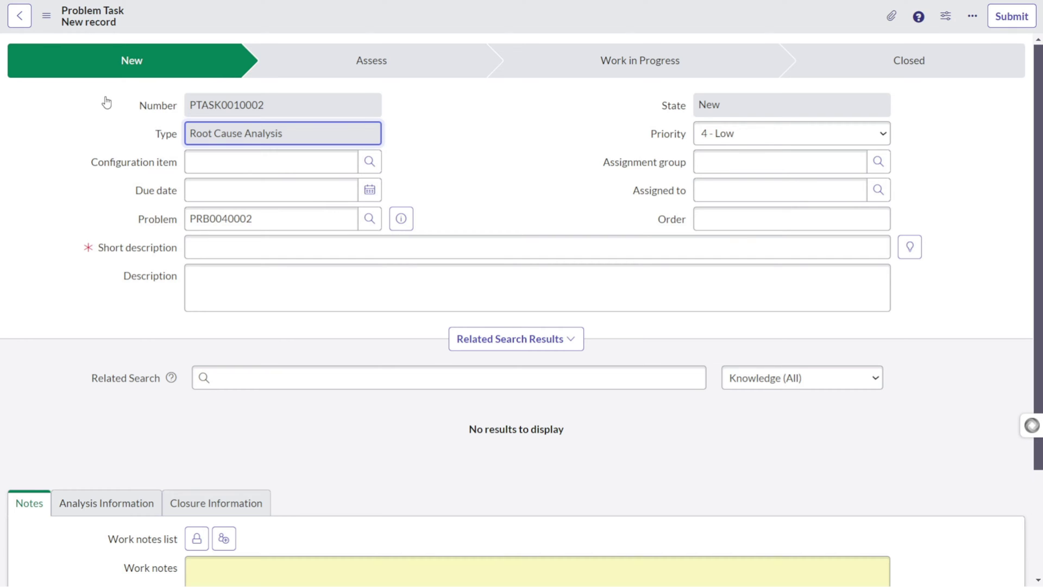
pyautogui.click(208, 252)
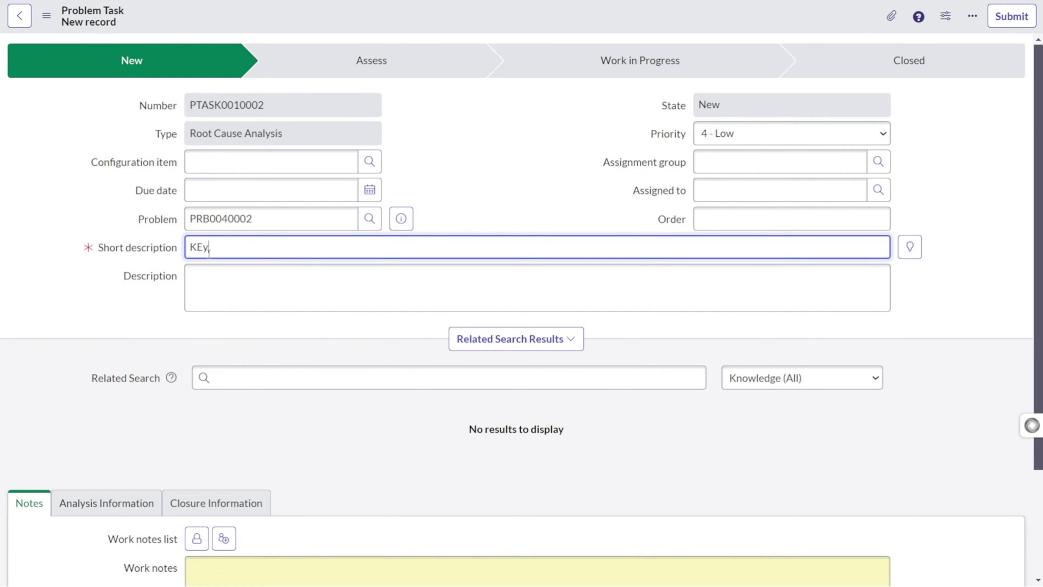
pyautogui.write('KEyboard ')
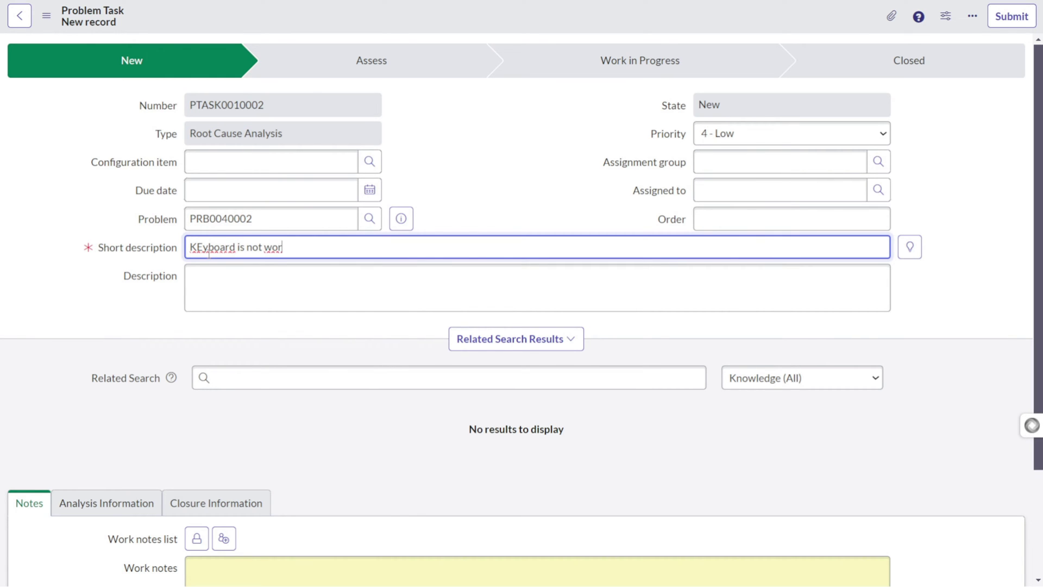
pyautogui.write('is not working')
pyautogui.click(317, 295)
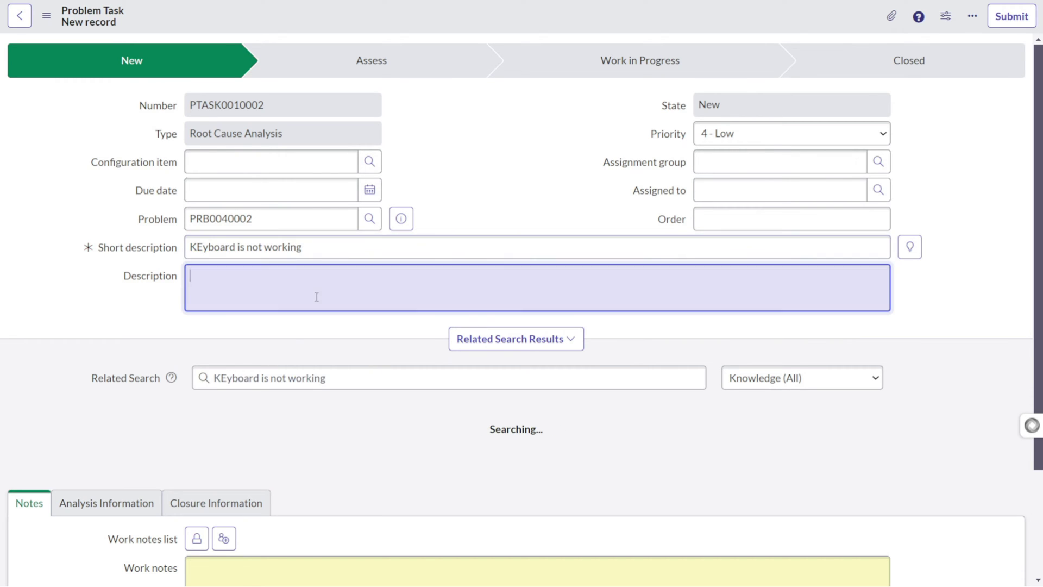
# Step: Assign the task to the Hardware group and its recent member, then save PTASK0010002
pyautogui.click(706, 163)
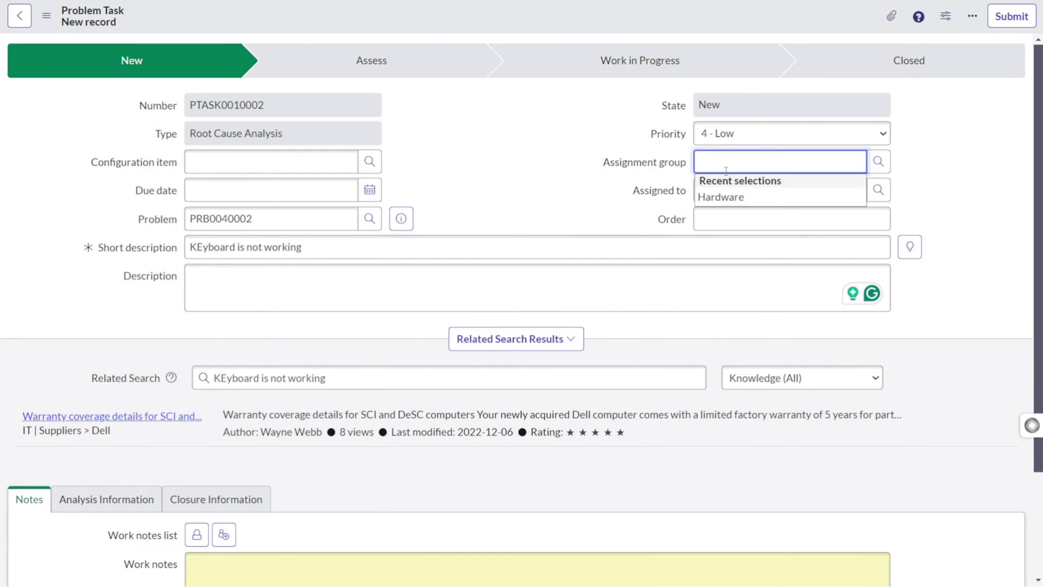
pyautogui.click(723, 197)
pyautogui.click(740, 191)
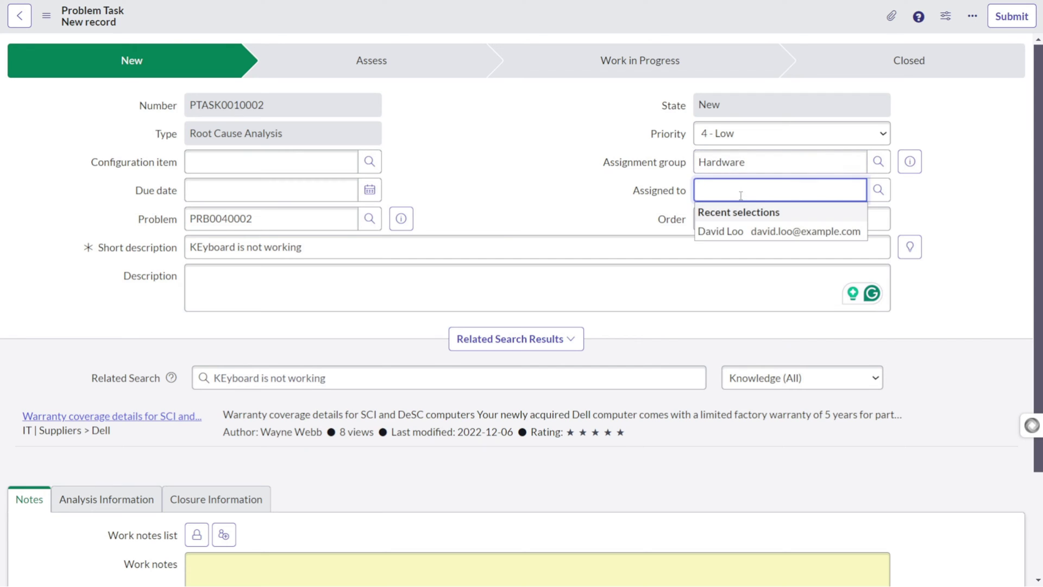
pyautogui.click(733, 232)
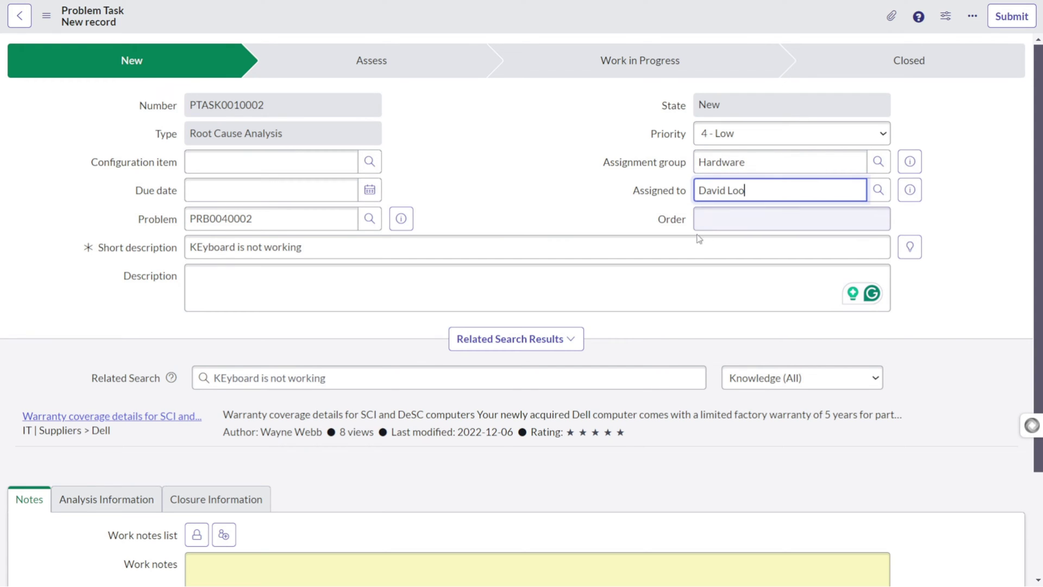
pyautogui.click(475, 197)
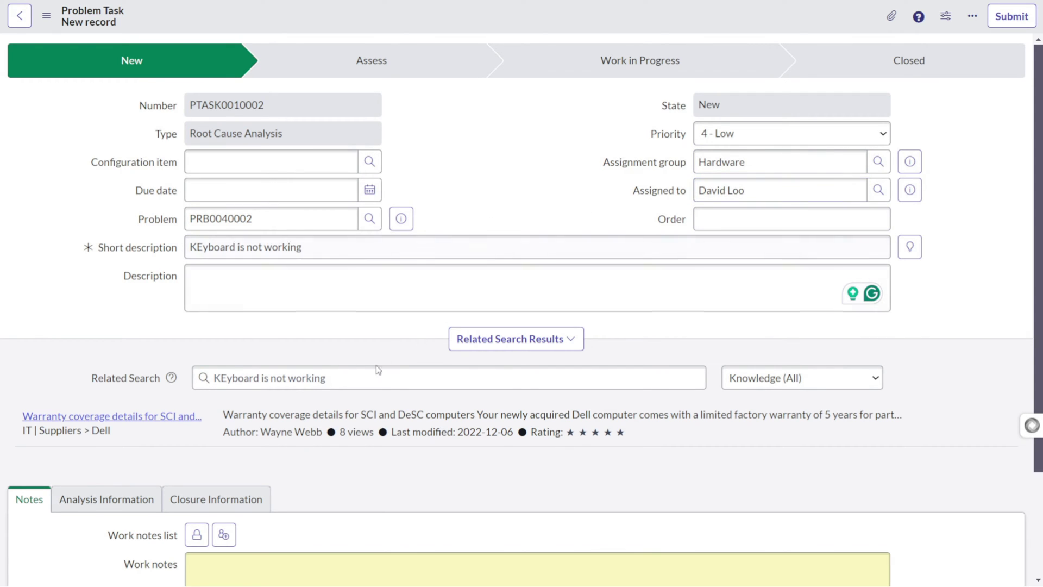
pyautogui.rightClick(710, 25)
pyautogui.click(727, 36)
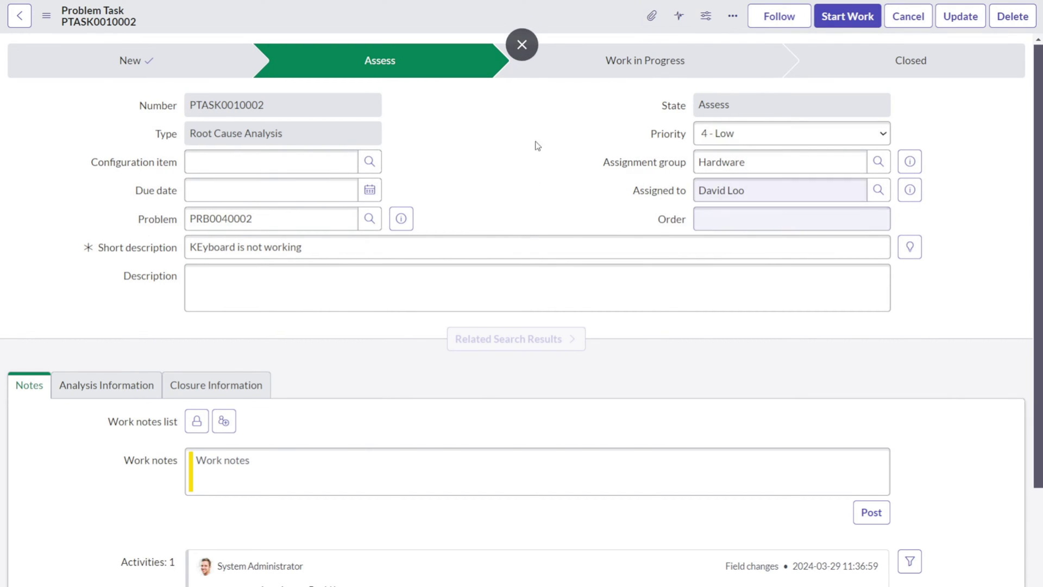
# Step: Start work on PTASK0010002, add work note 'Need to update the bluetooth driver', then choose Complete
pyautogui.click(845, 16)
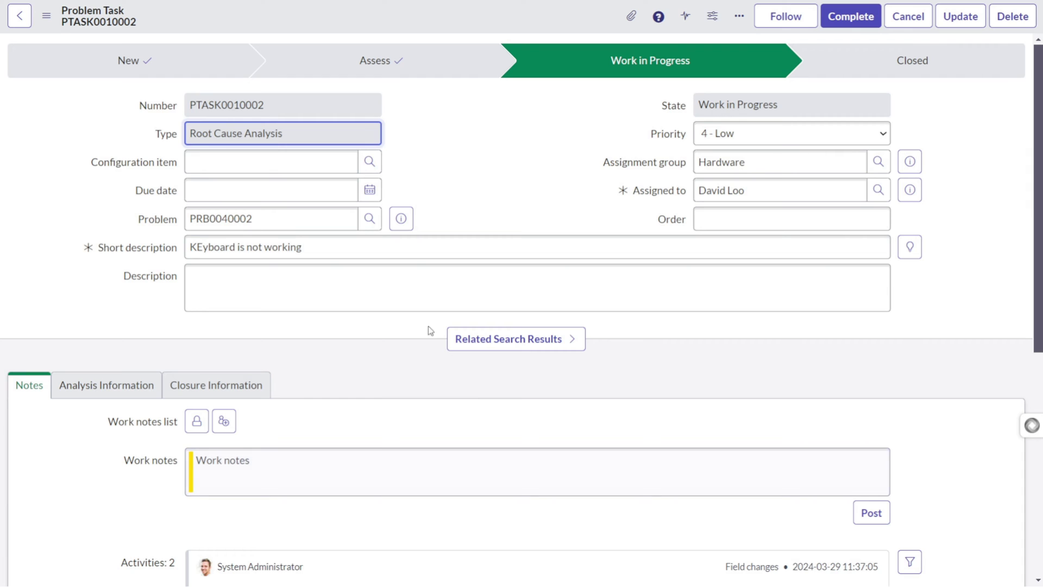
pyautogui.click(399, 287)
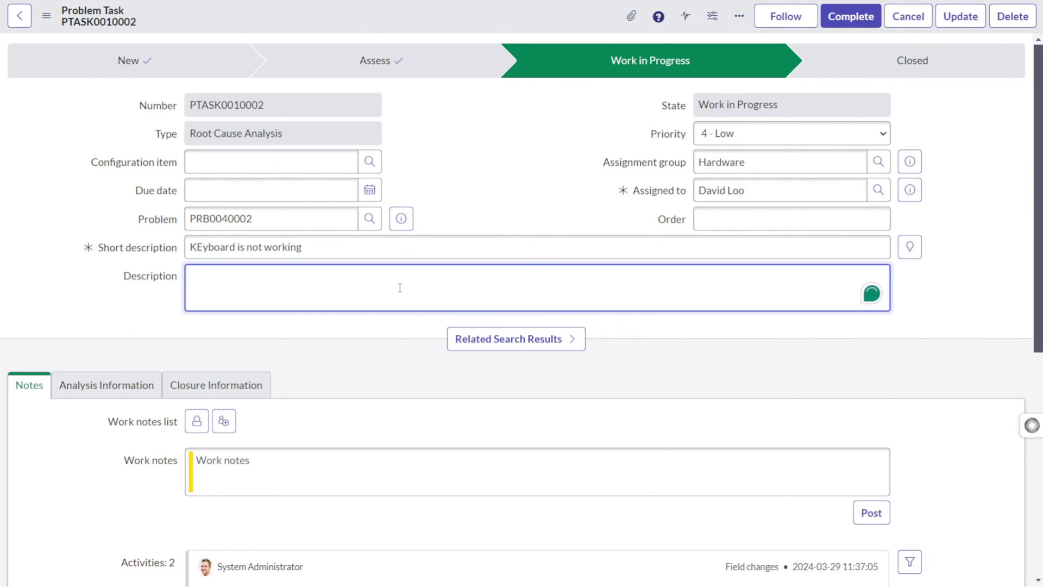
pyautogui.click(287, 454)
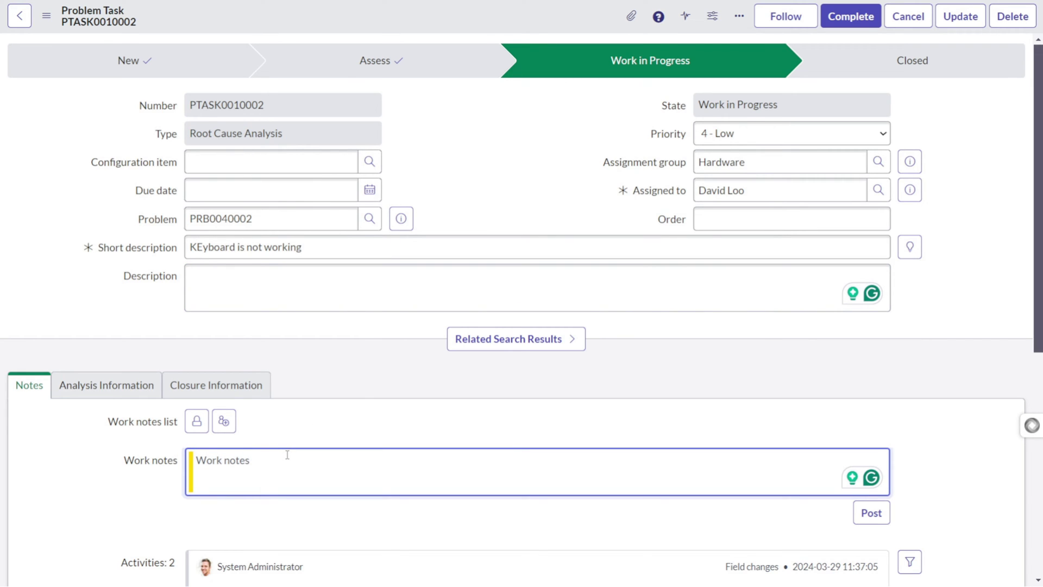
pyautogui.write('Need ')
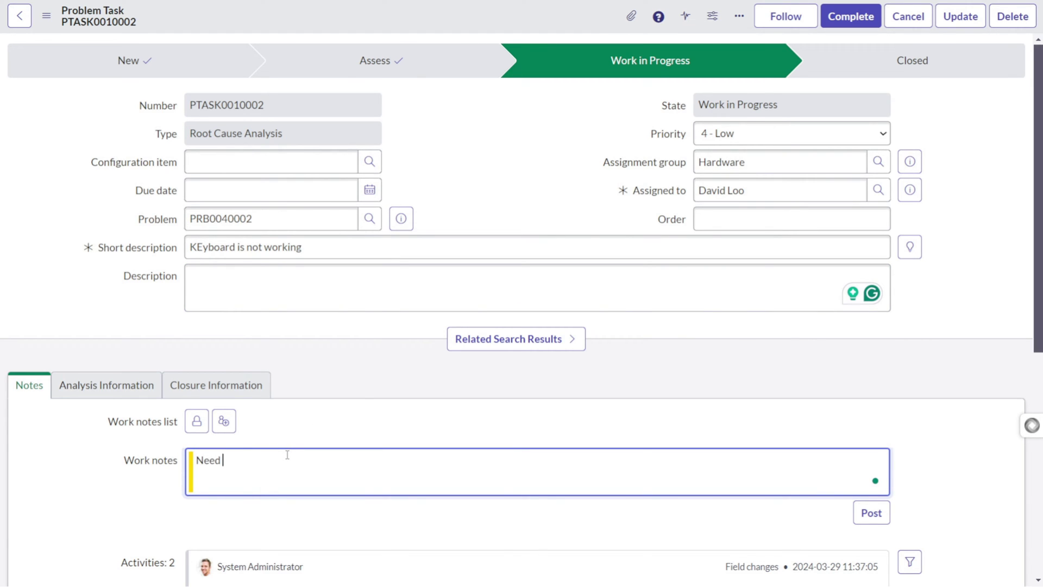
pyautogui.write('to update the bluetooth driver')
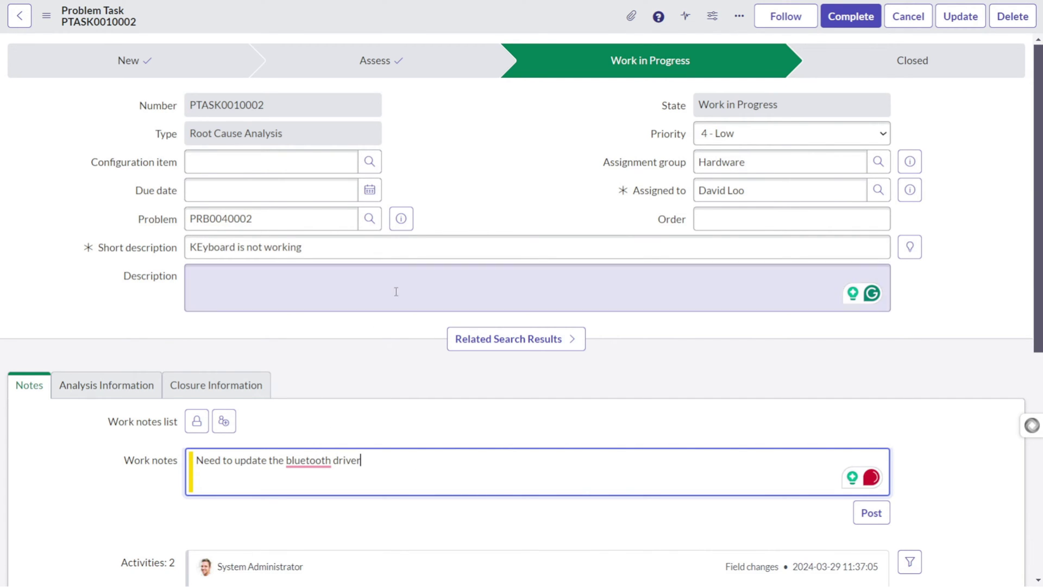
pyautogui.click(857, 17)
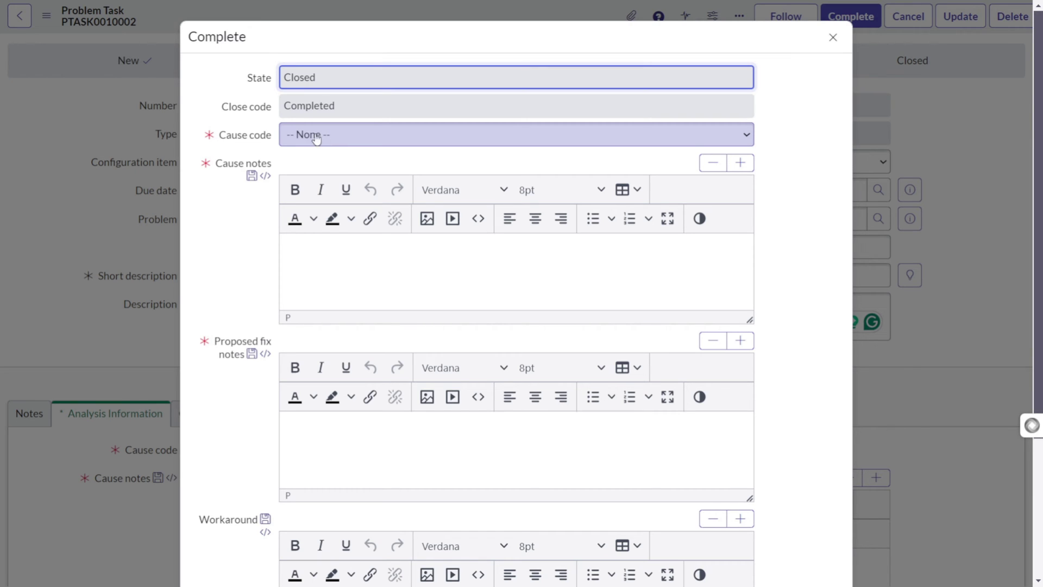
# Step: Set the cause code to Software issue with cause notes 'Need software update'
pyautogui.click(326, 139)
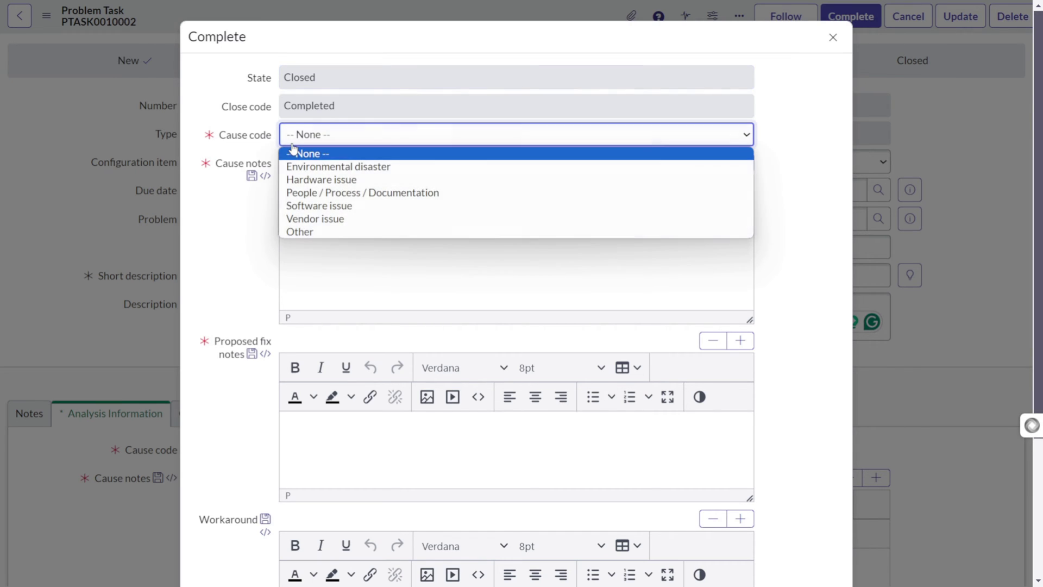
pyautogui.click(329, 206)
pyautogui.click(332, 266)
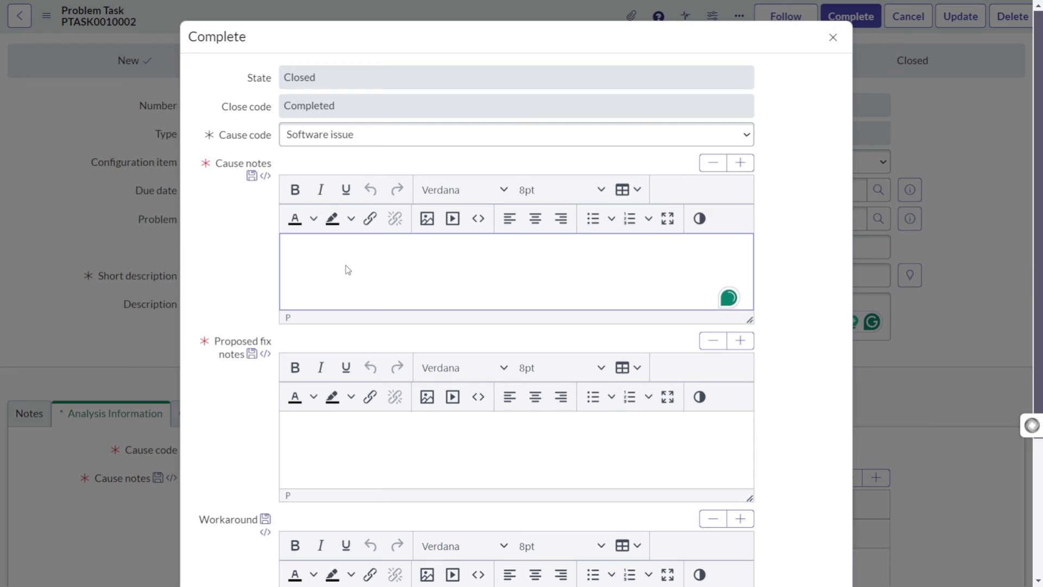
pyautogui.write('NEed')
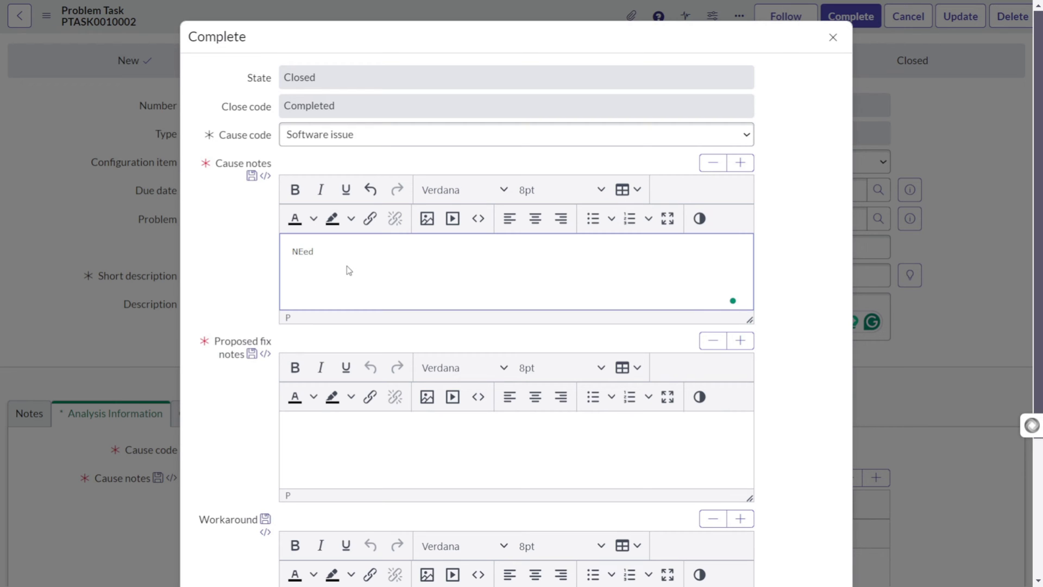
pyautogui.press('BackSpace')
pyautogui.press('BackSpace')
pyautogui.press('BackSpace')
pyautogui.write('eed ')
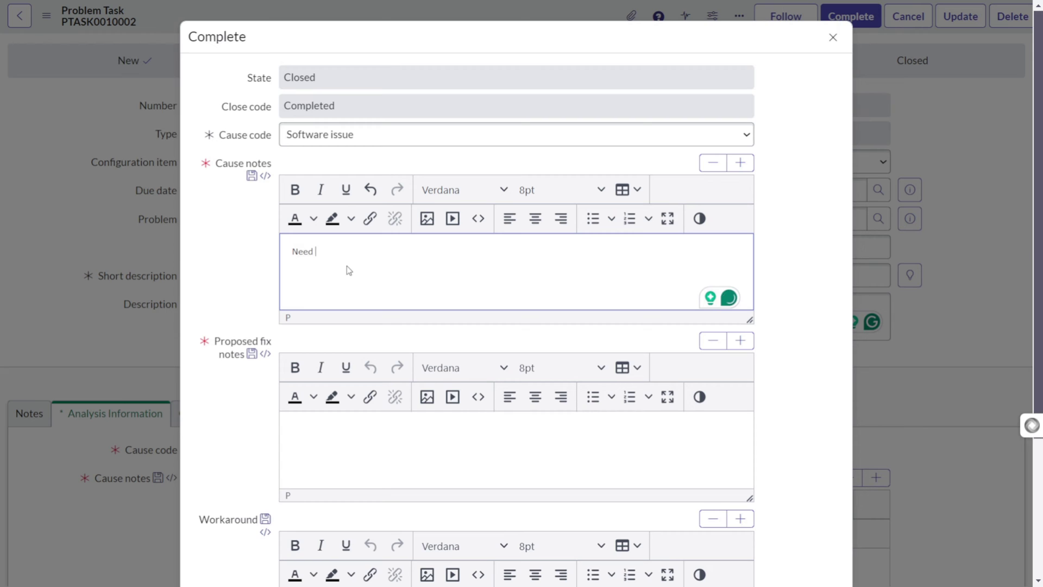
pyautogui.write('soft')
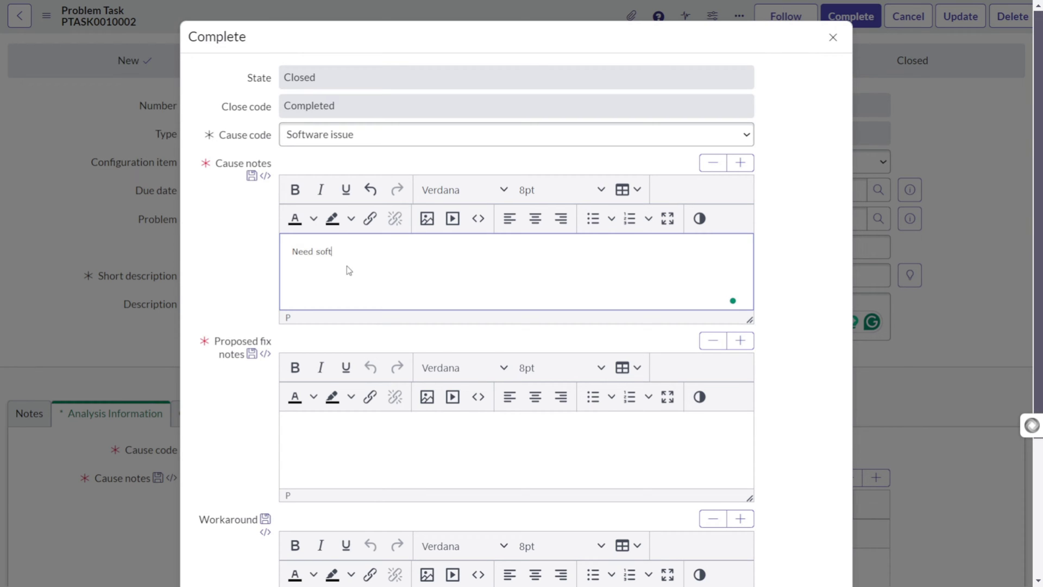
pyautogui.write('ware update')
# Step: Copy 'Need software update' into Proposed fix notes and Workaround, and close the task
pyautogui.hotkey('ctrl', 'a')
pyautogui.hotkey('ctrl', 'c')
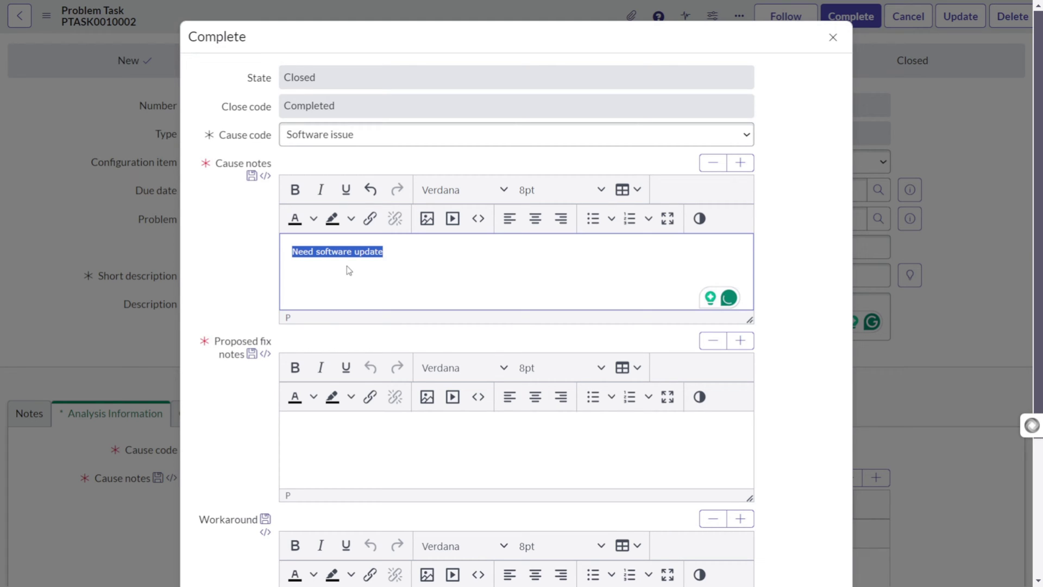
pyautogui.click(338, 444)
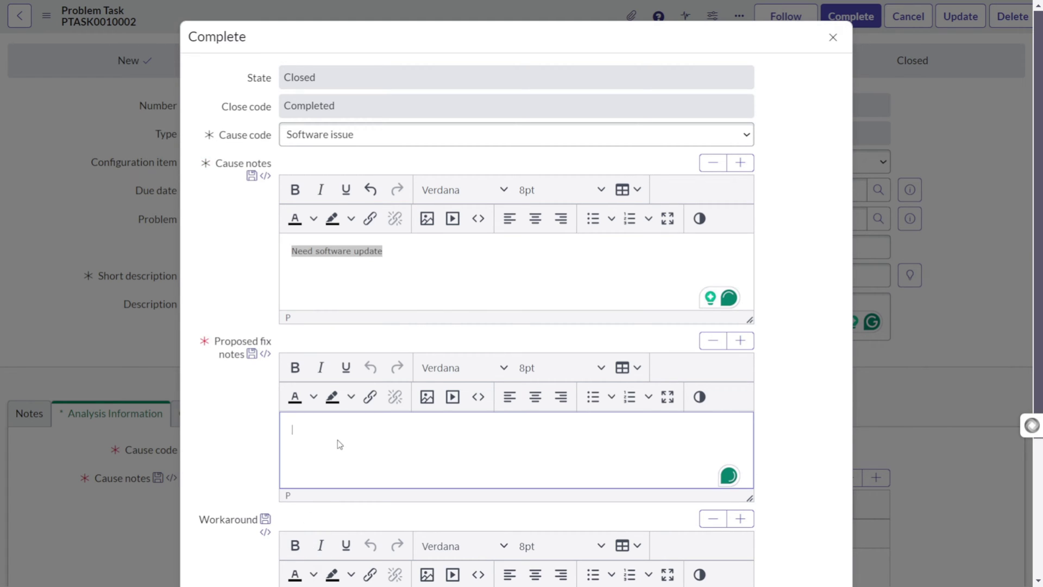
pyautogui.hotkey('ctrl', 'v')
pyautogui.scroll(-3, 340, 443)
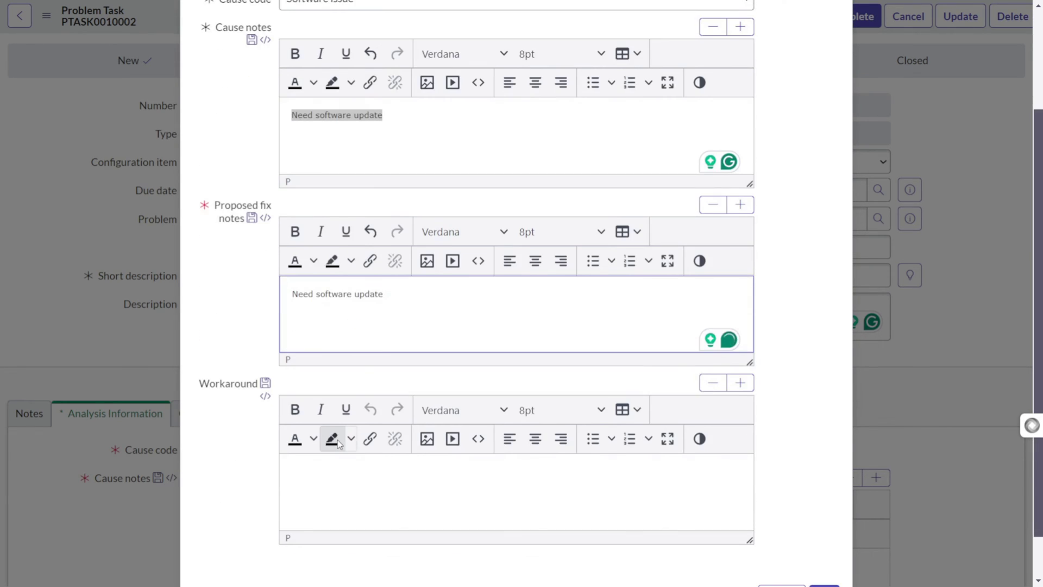
pyautogui.click(346, 487)
pyautogui.hotkey('ctrl', 'v')
pyautogui.scroll(-1, 347, 487)
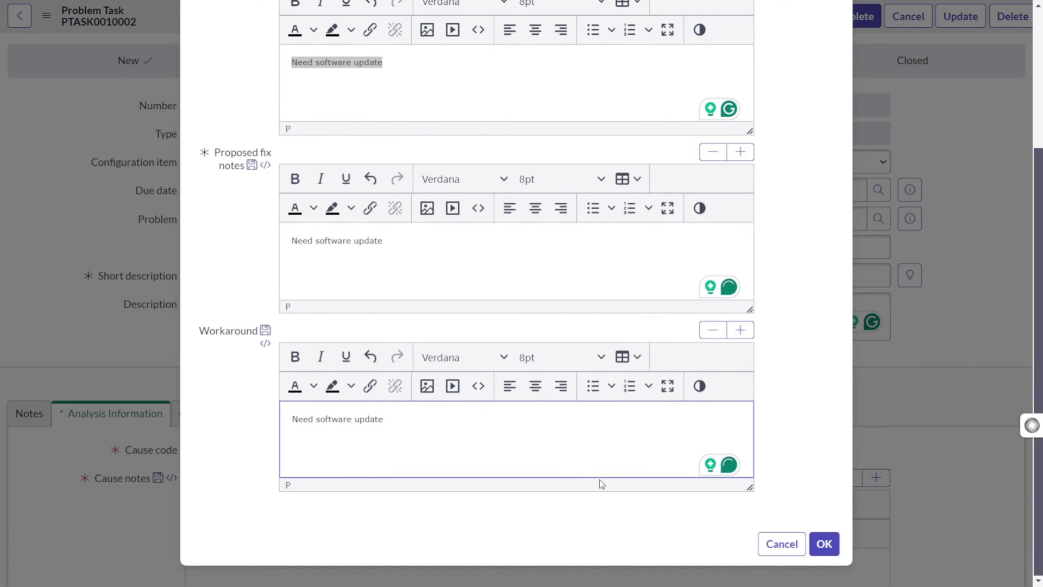
pyautogui.click(826, 545)
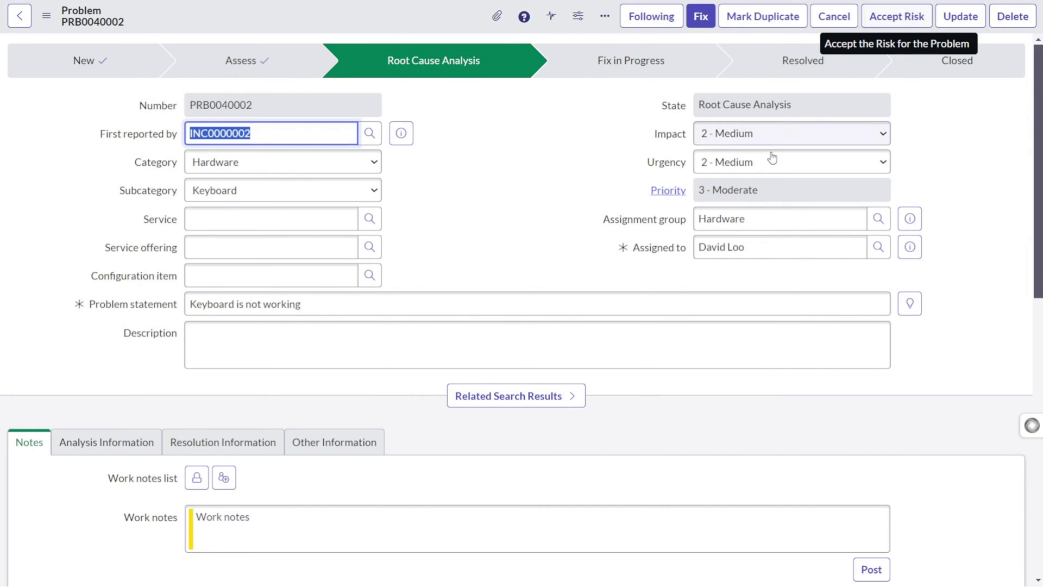
# Step: Scroll to the Problem Tasks list to check PTASK0010002 is Closed, then back up
pyautogui.scroll(-7, 501, 238)
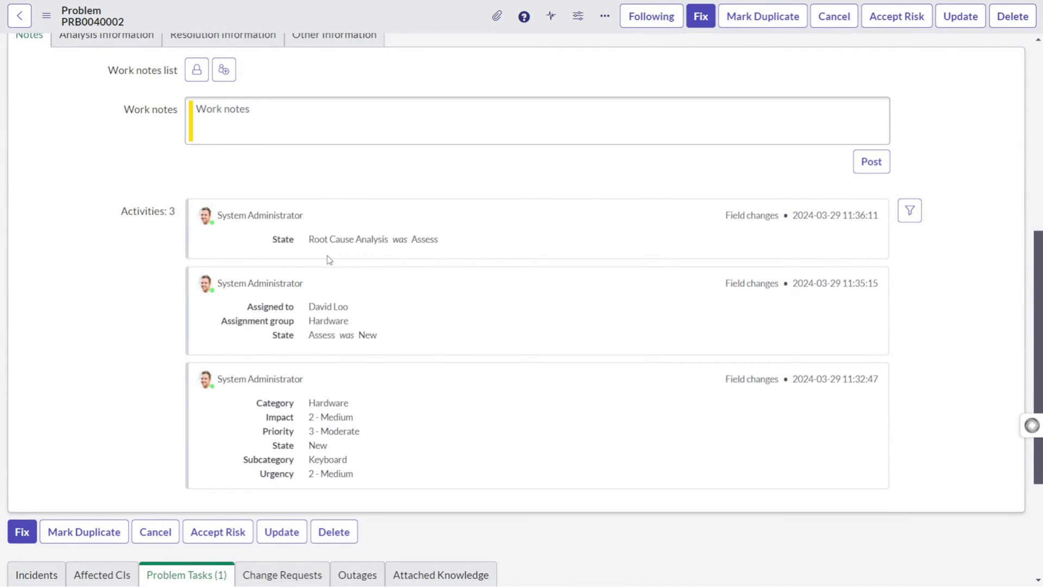
pyautogui.scroll(-3, 369, 295)
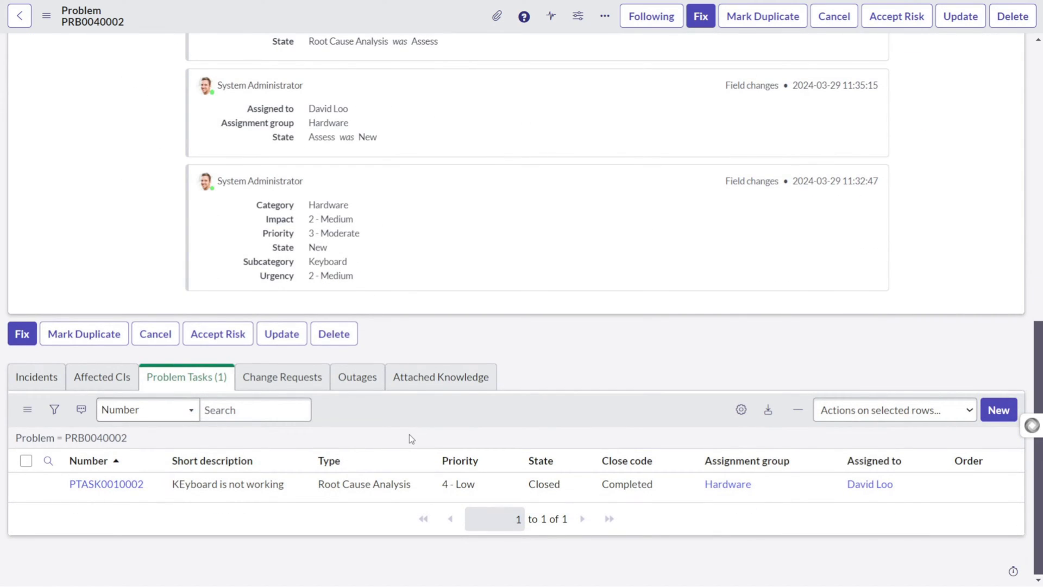
pyautogui.scroll(10, 409, 435)
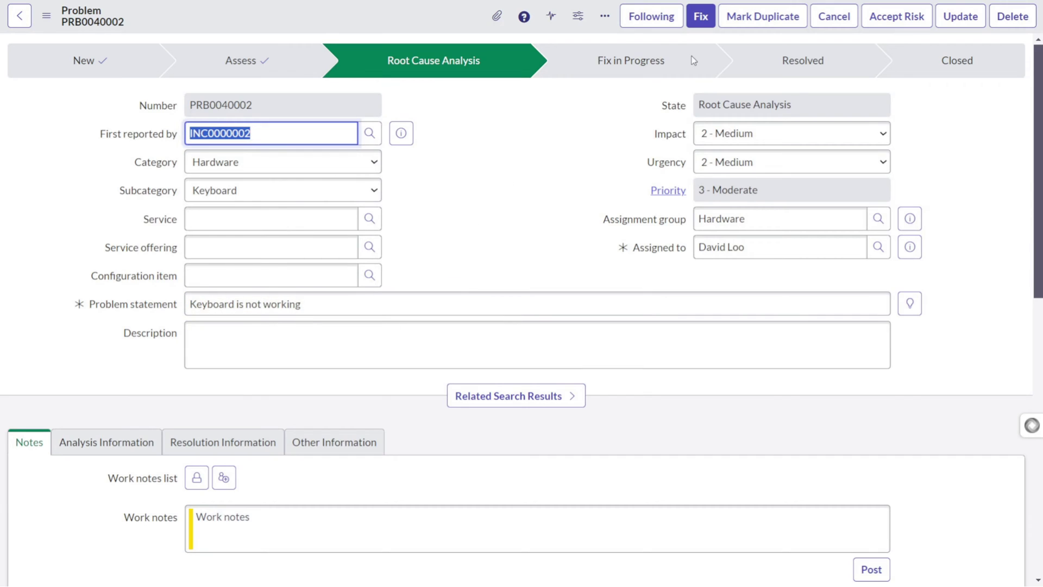
# Step: Move PRB0040002 to Fix in Progress with cause and fix notes 'Bluetooth driver needs to be updated'
pyautogui.click(698, 19)
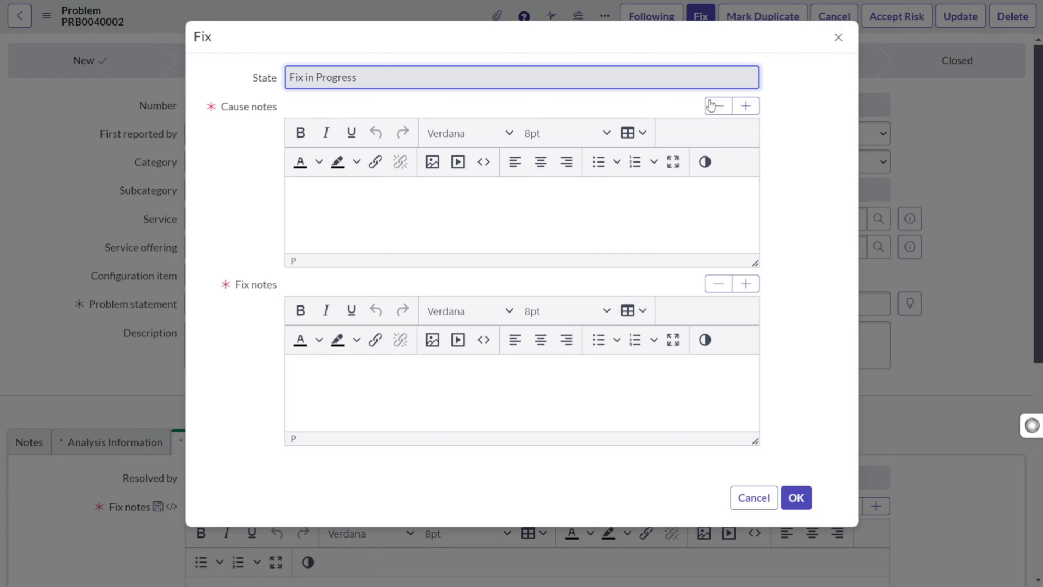
pyautogui.click(458, 222)
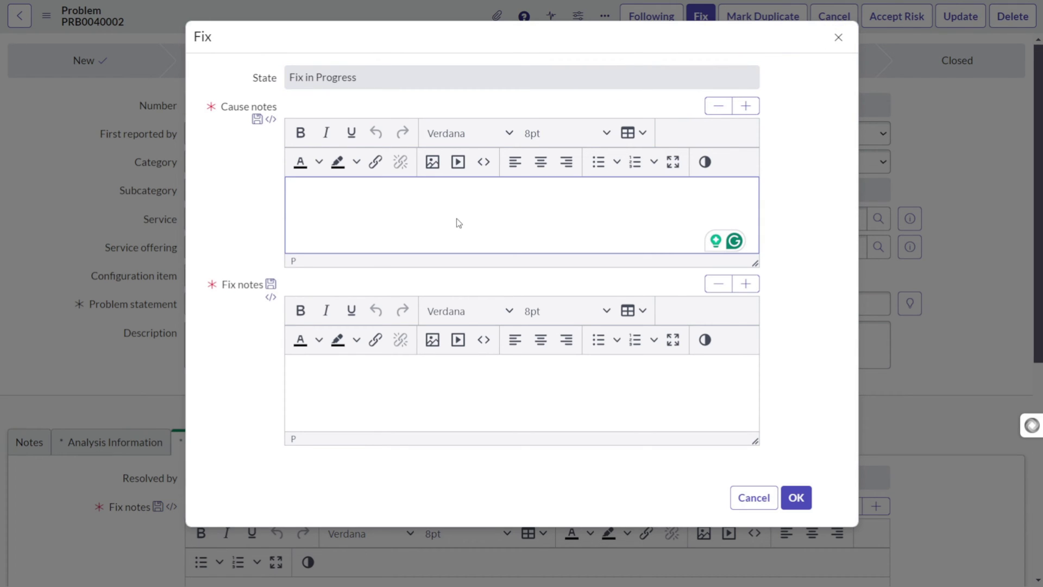
pyautogui.write('So')
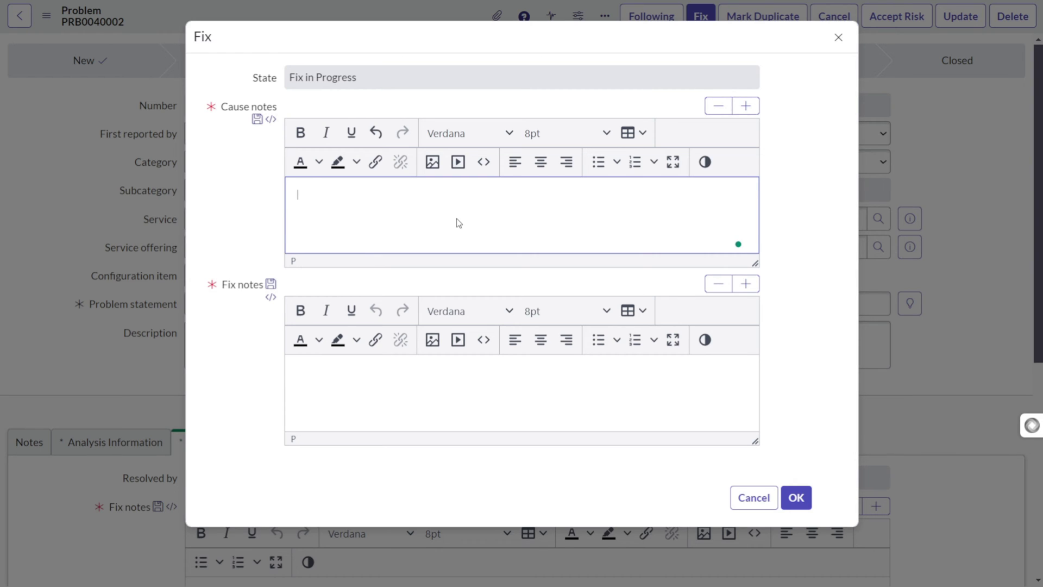
pyautogui.write('Bluetooth driver needs to be updated')
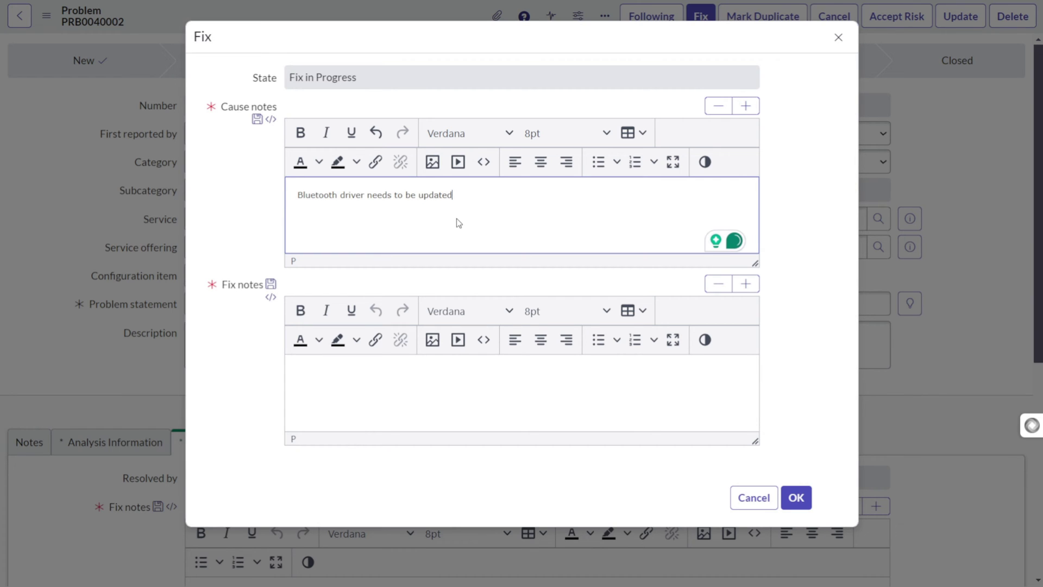
pyautogui.hotkey('ctrl', 'a')
pyautogui.hotkey('ctrl', 'c')
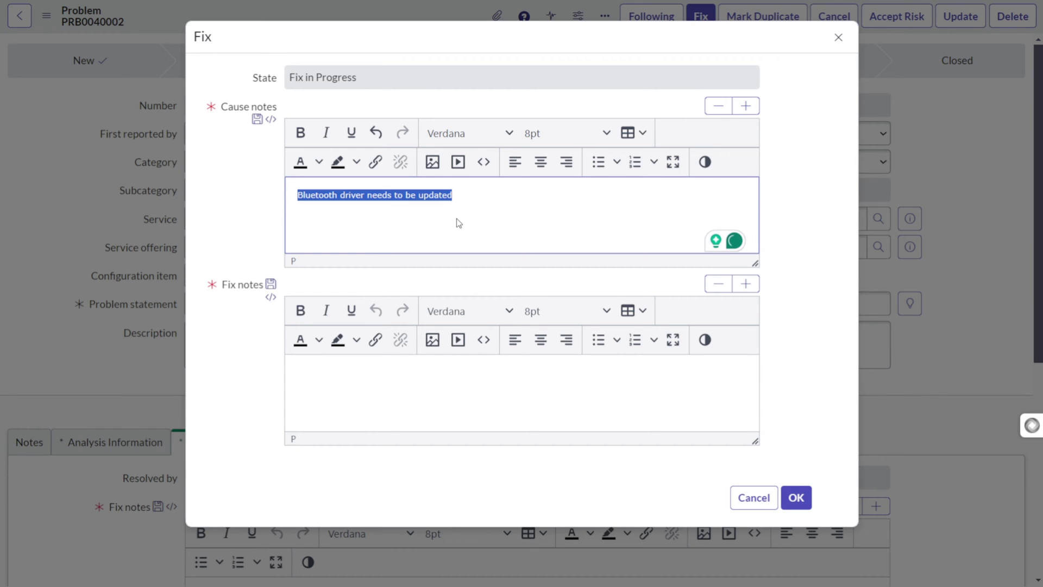
pyautogui.click(457, 386)
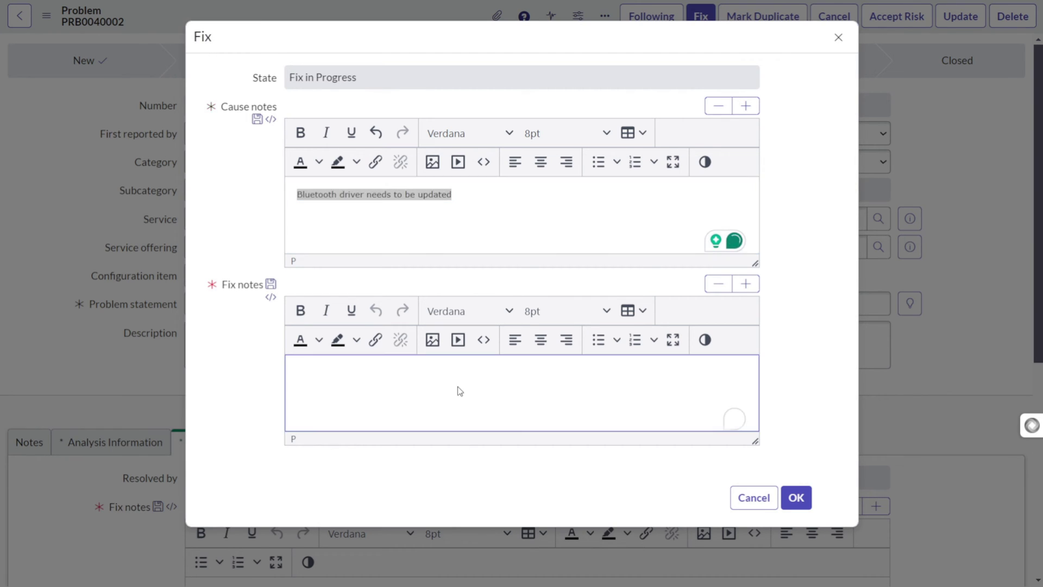
pyautogui.hotkey('ctrl', 'v')
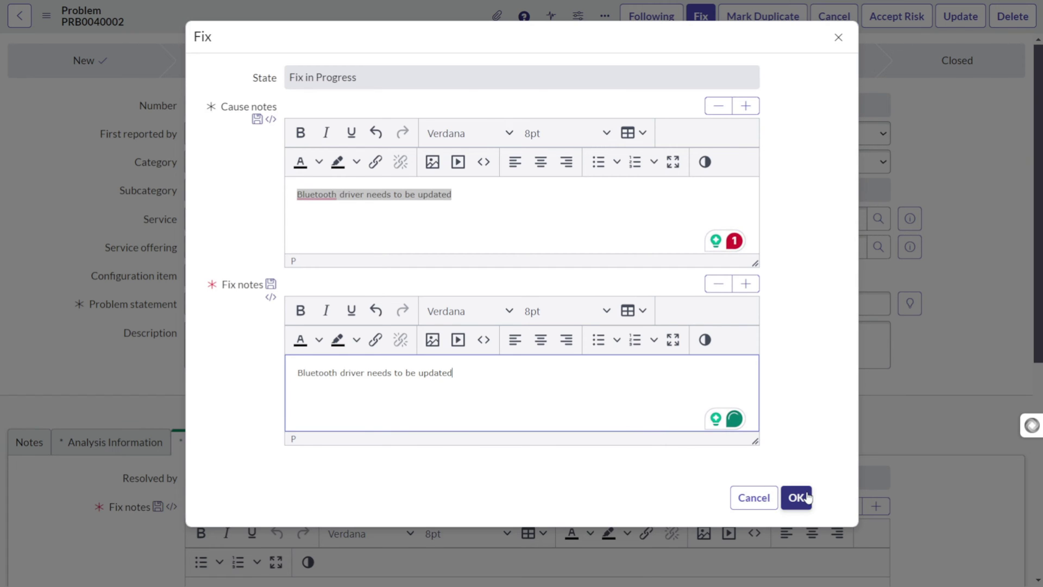
pyautogui.click(797, 497)
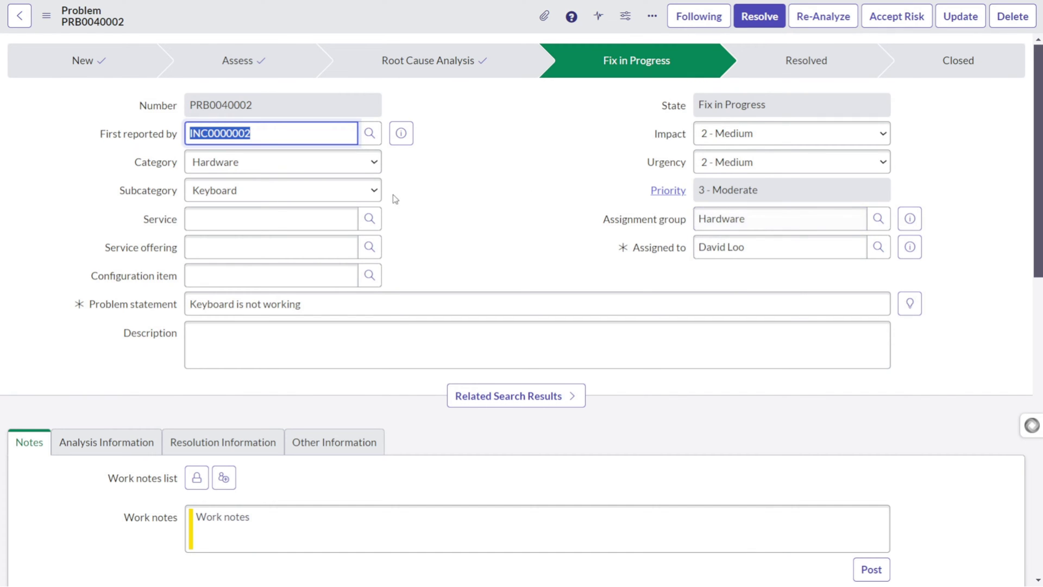
pyautogui.scroll(-12, 395, 200)
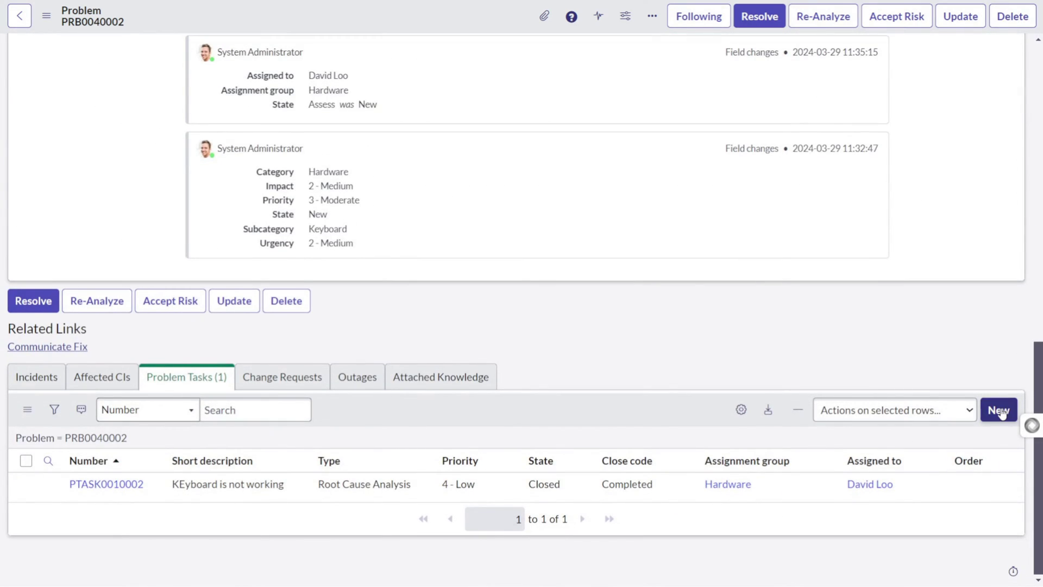
pyautogui.click(999, 412)
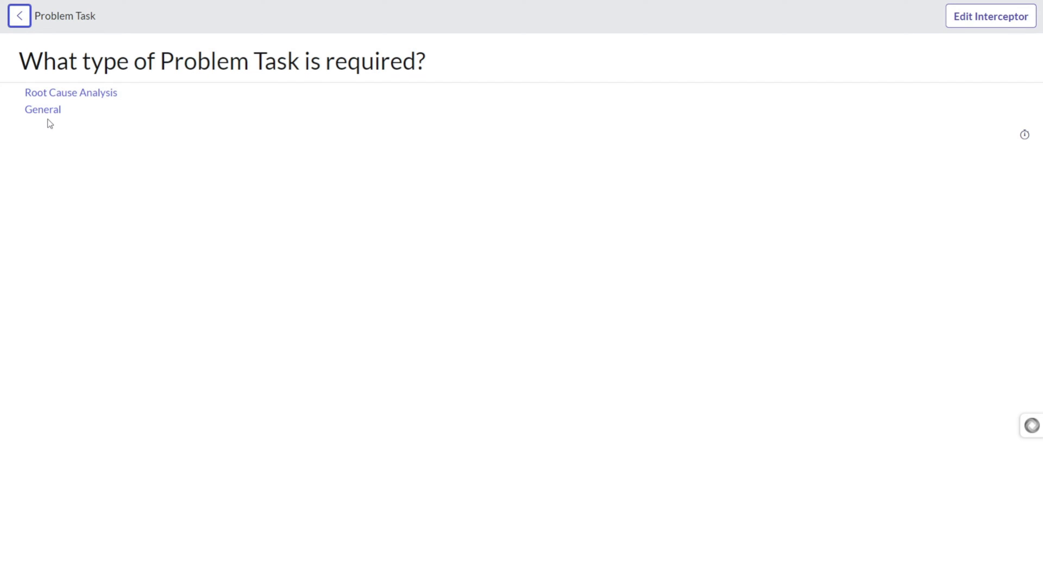
# Step: Create a General problem task with description 'UPdate Bluetooth driver'
pyautogui.click(46, 116)
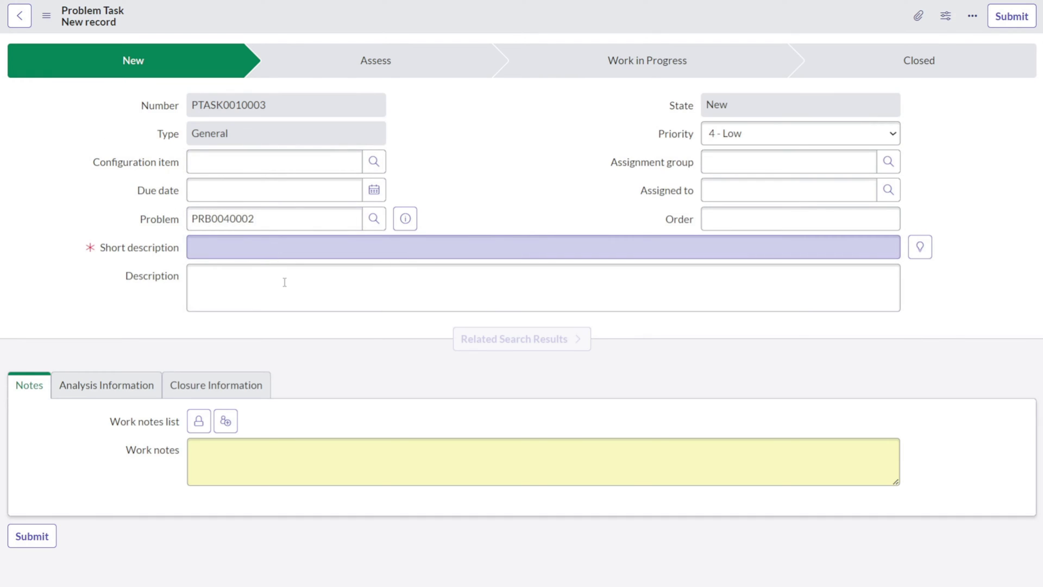
pyautogui.click(283, 288)
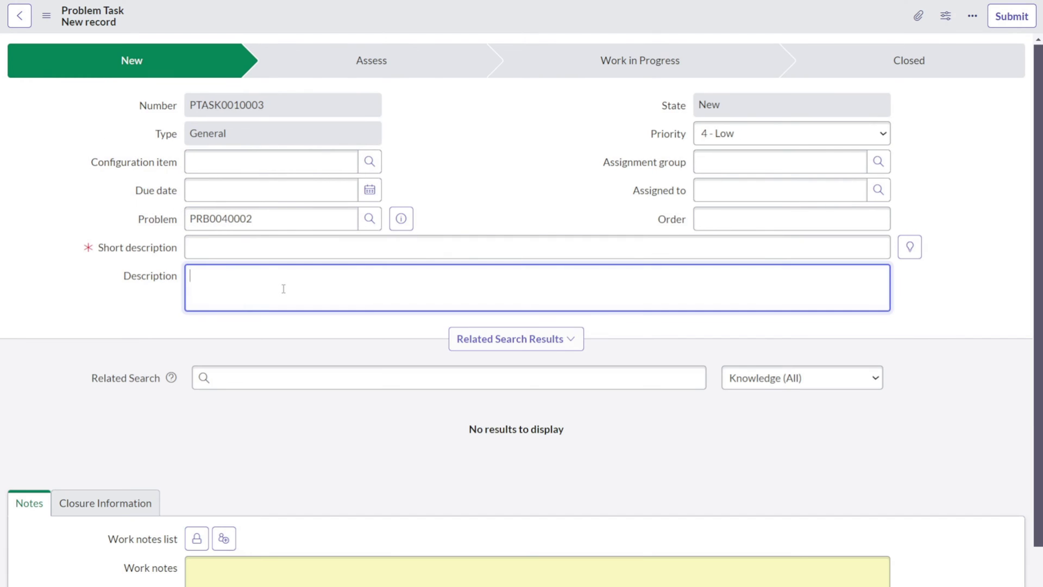
pyautogui.write('UP')
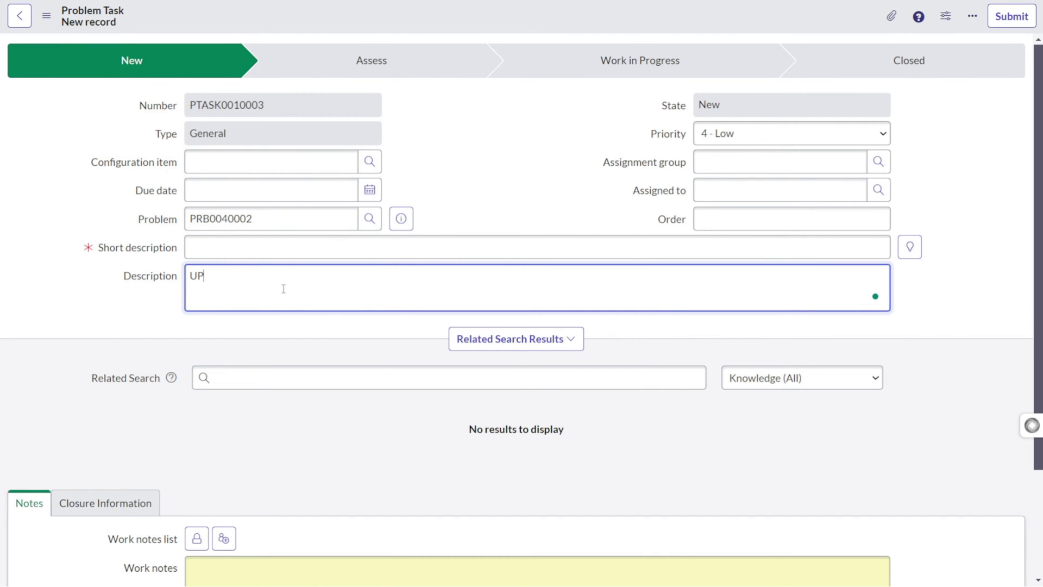
pyautogui.write('date b')
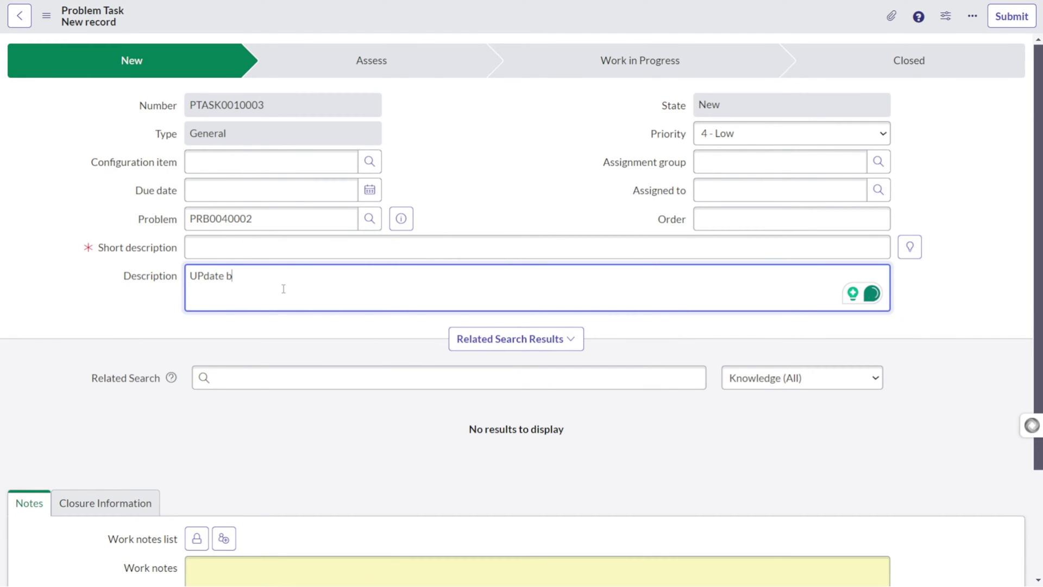
pyautogui.write('luetooth ')
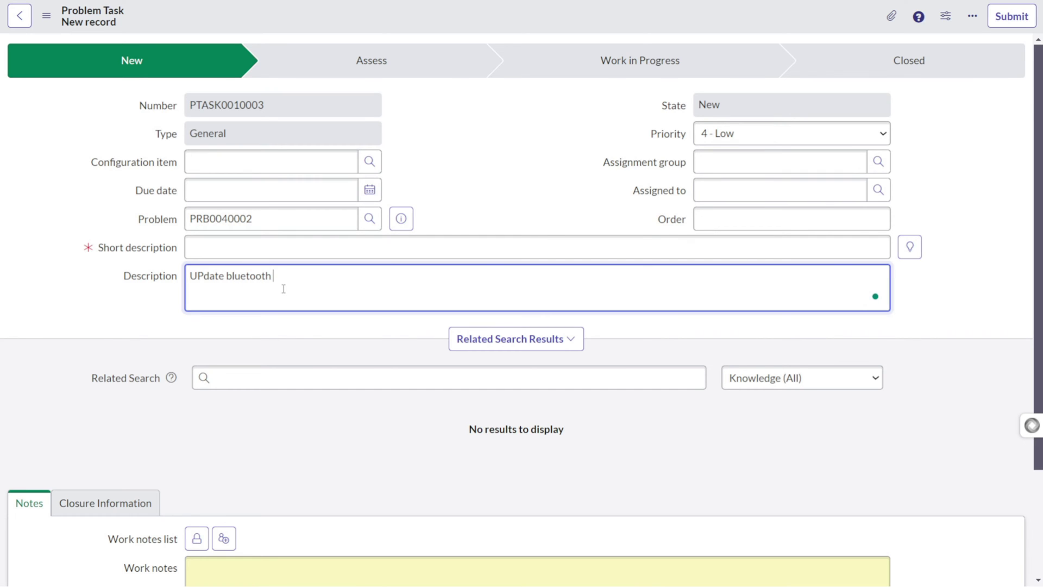
pyautogui.write('driver')
pyautogui.moveTo(250, 278)
pyautogui.click(256, 319)
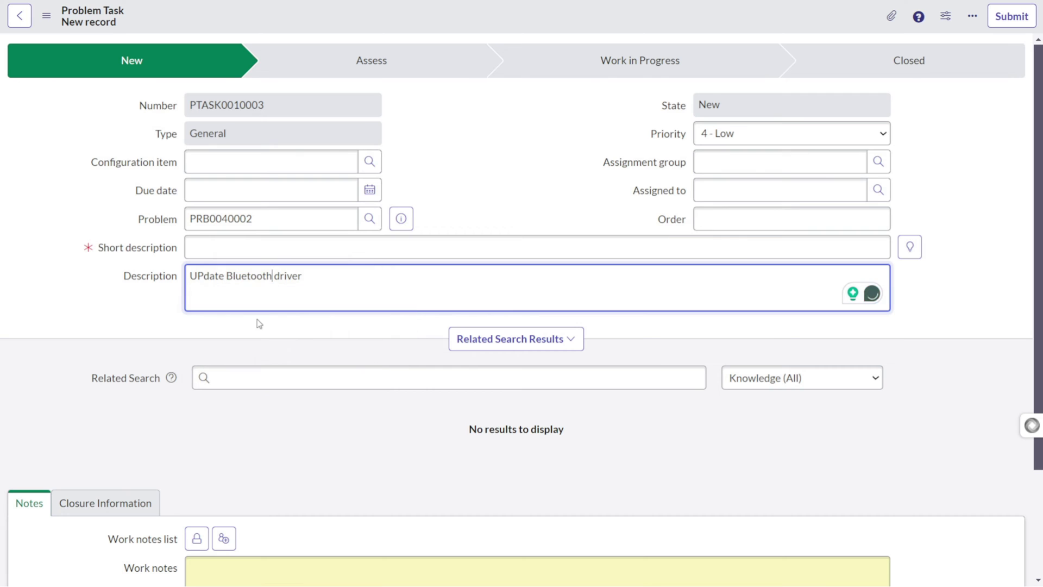
# Step: Assign the task to group IT Securities and to the problem administrator
pyautogui.click(792, 171)
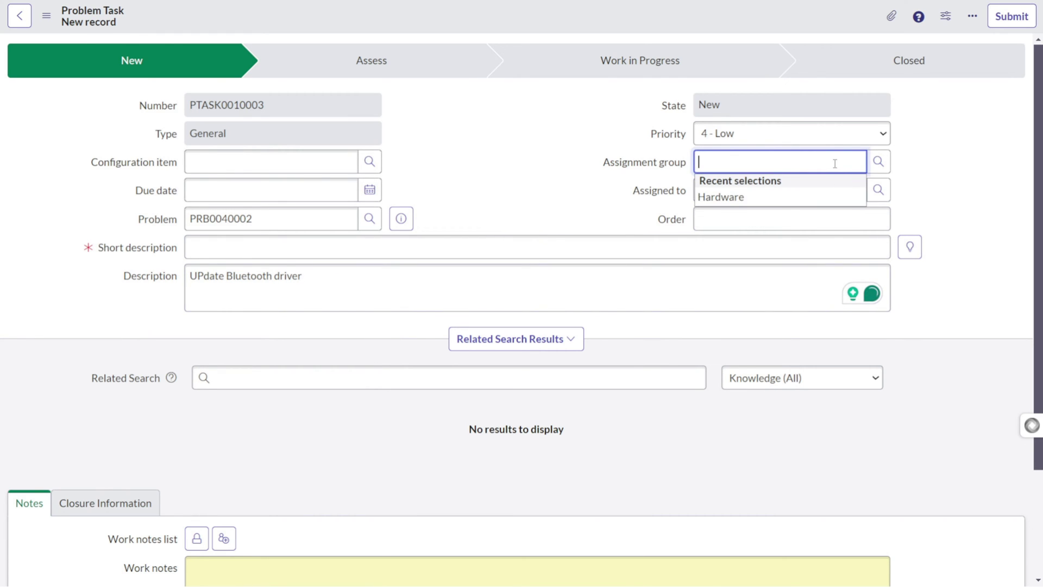
pyautogui.write('it')
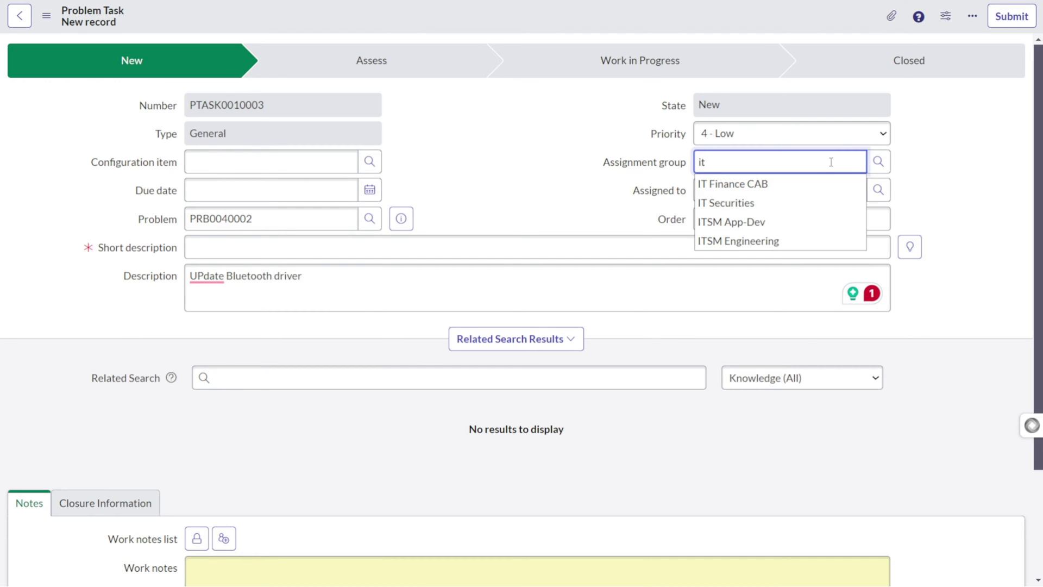
pyautogui.click(779, 211)
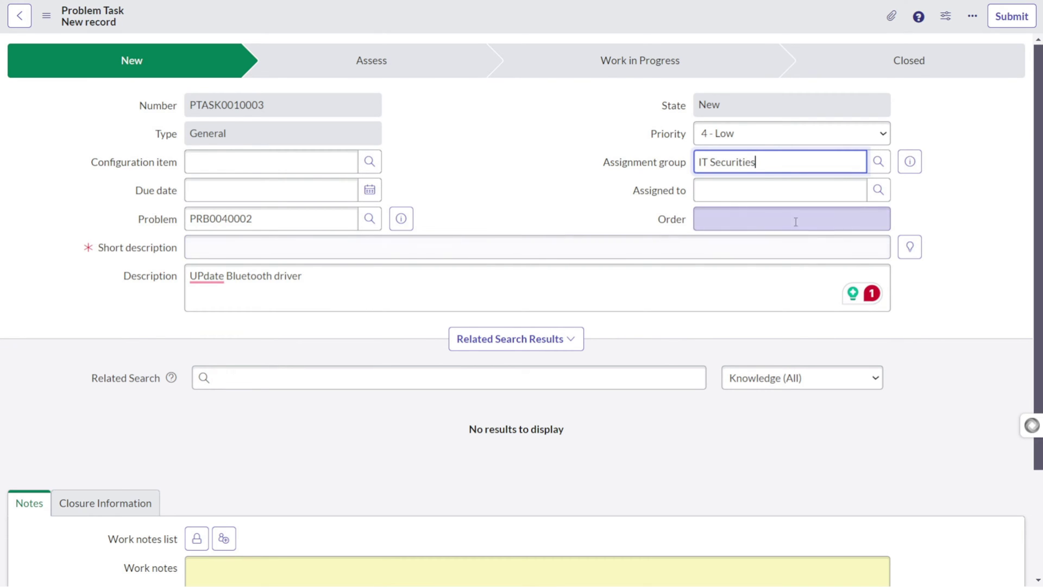
pyautogui.click(772, 189)
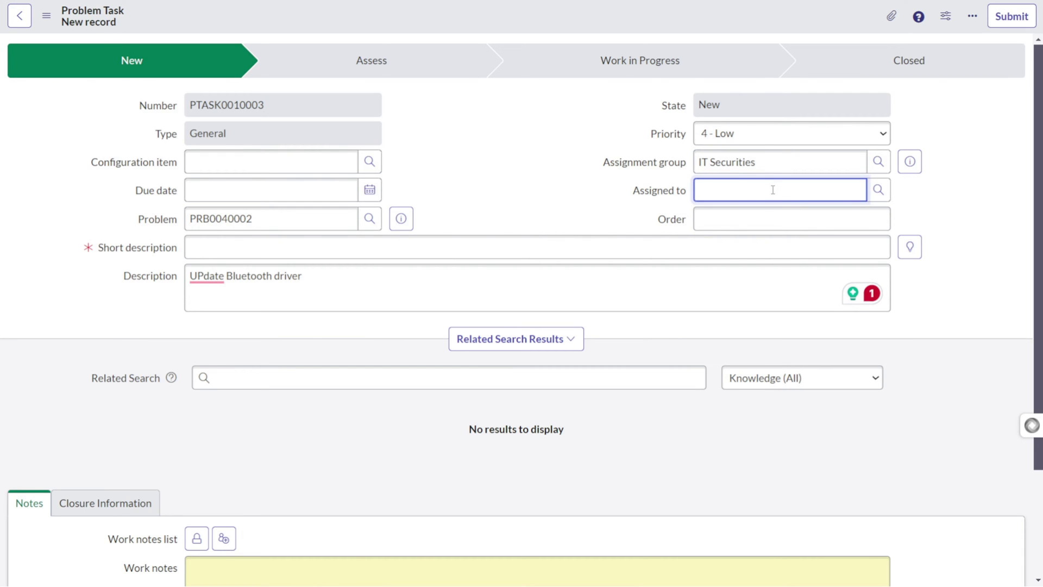
pyautogui.write('**')
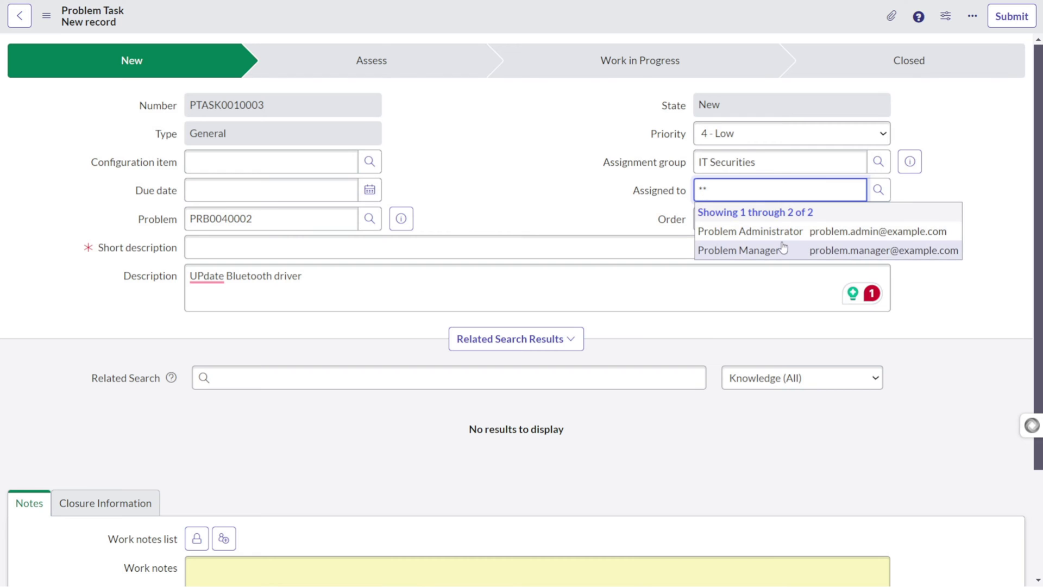
pyautogui.click(780, 237)
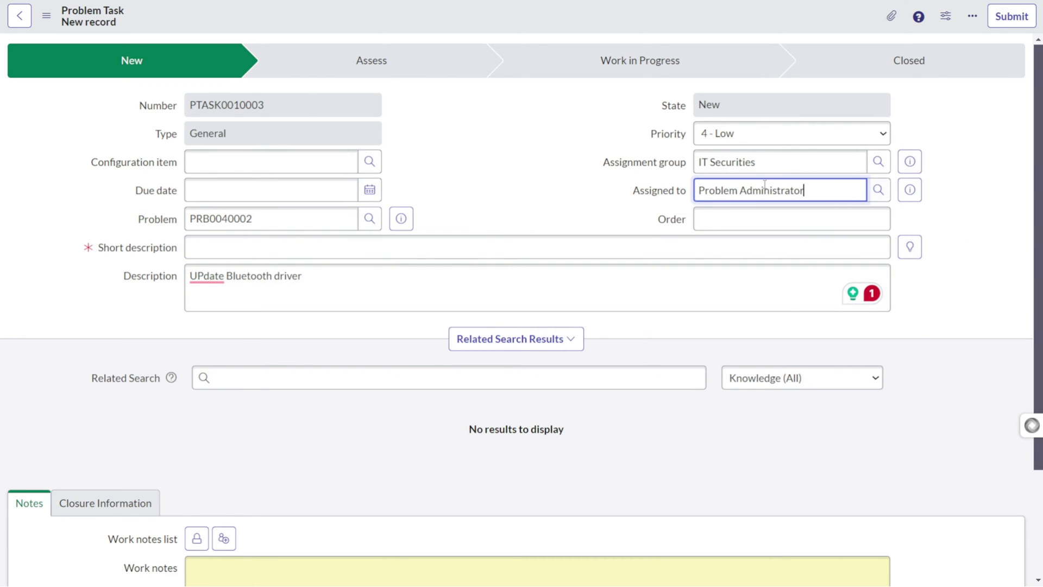
pyautogui.doubleClick(720, 191)
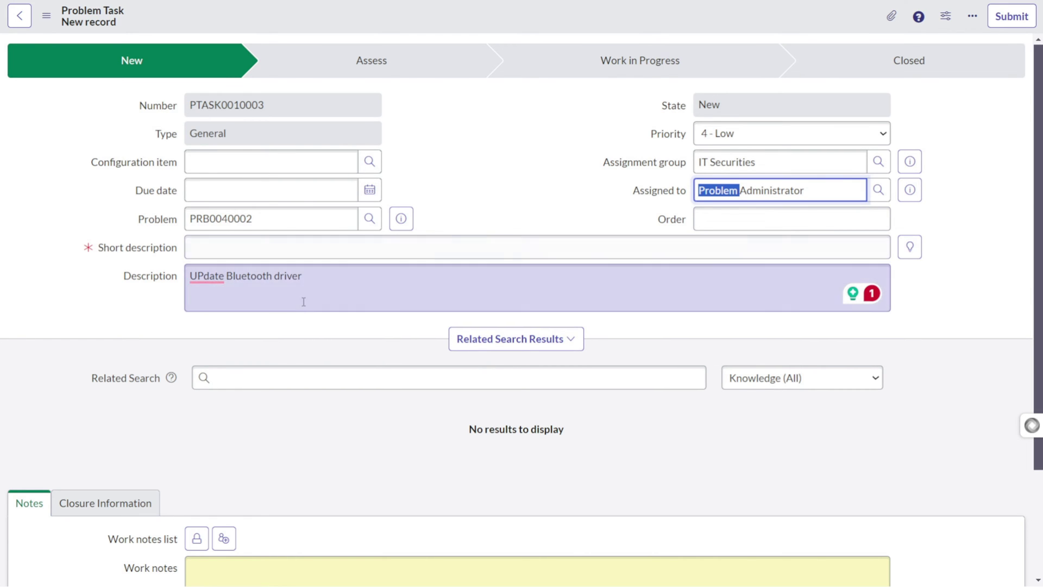
# Step: Copy the description into Short description and correct 'UPdate' to 'Update' in both fields
pyautogui.click(318, 280)
pyautogui.hotkey('ctrl', 'a')
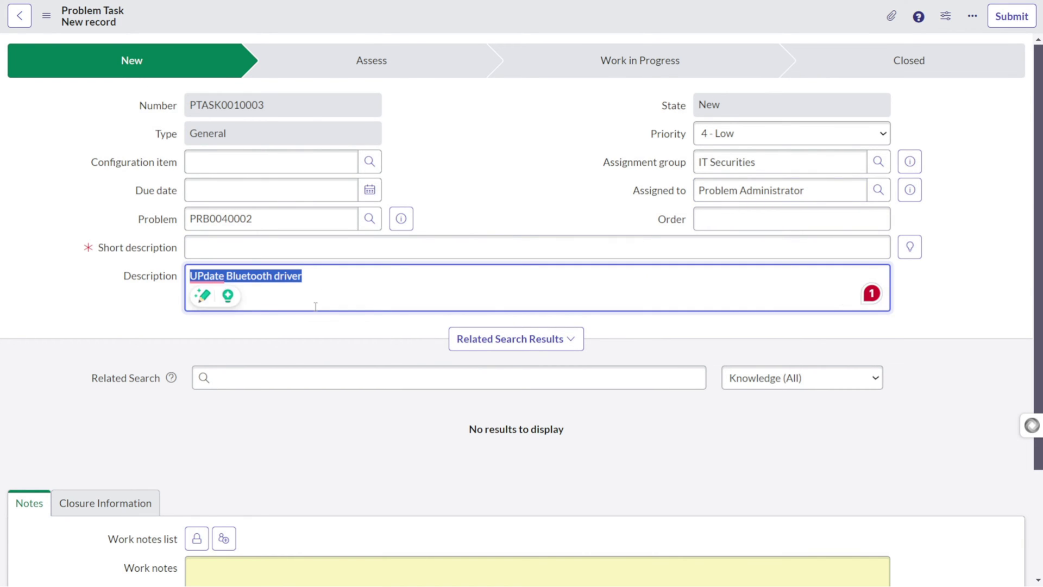
pyautogui.hotkey('ctrl', 'c')
pyautogui.click(292, 250)
pyautogui.hotkey('ctrl', 'v')
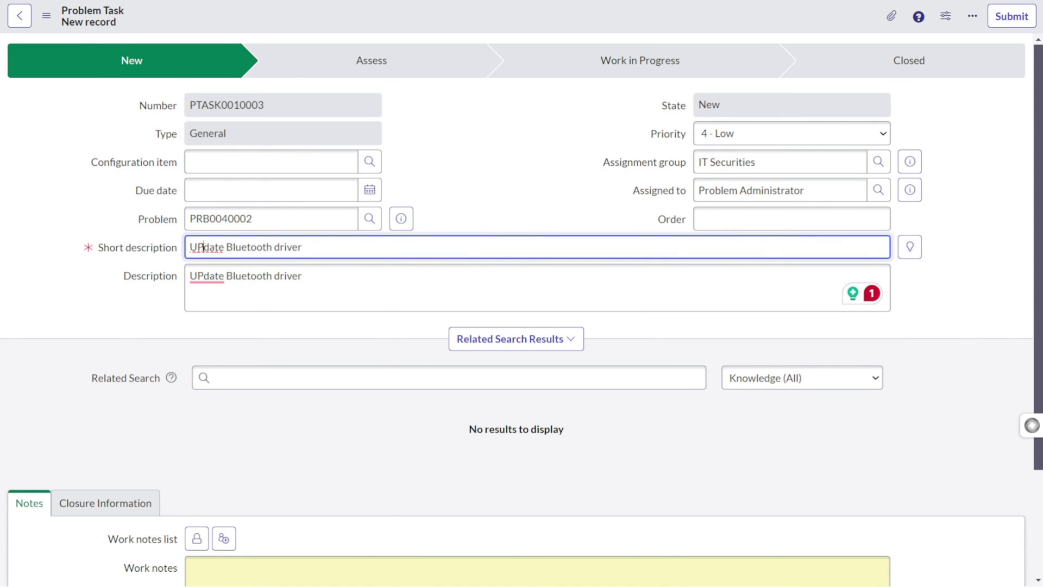
pyautogui.rightClick(203, 247)
pyautogui.click(227, 263)
pyautogui.rightClick(211, 275)
pyautogui.click(197, 317)
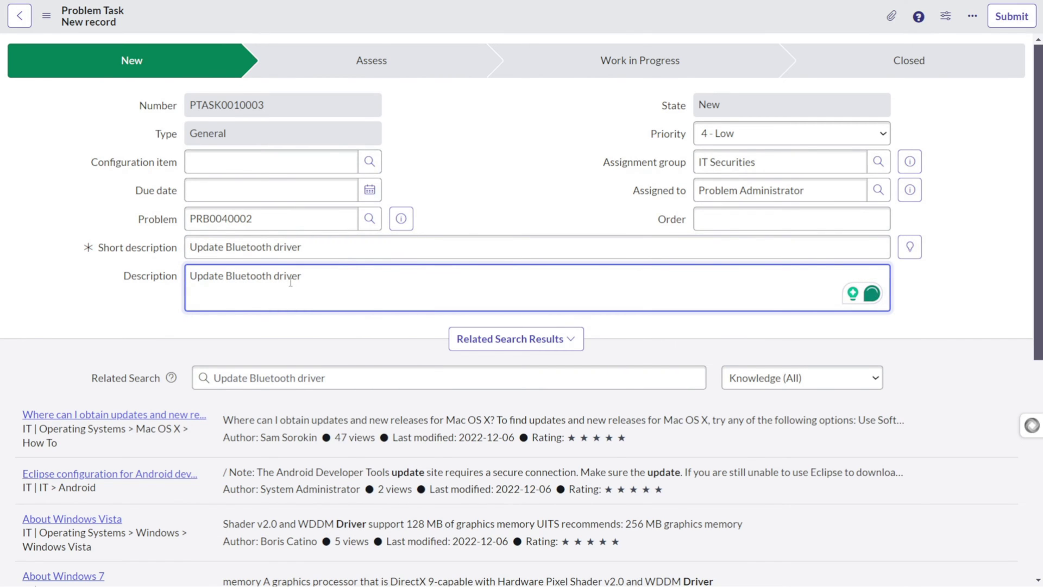
# Step: Save the new problem task from the header context menu
pyautogui.scroll(-4, 422, 353)
pyautogui.scroll(-1, 423, 347)
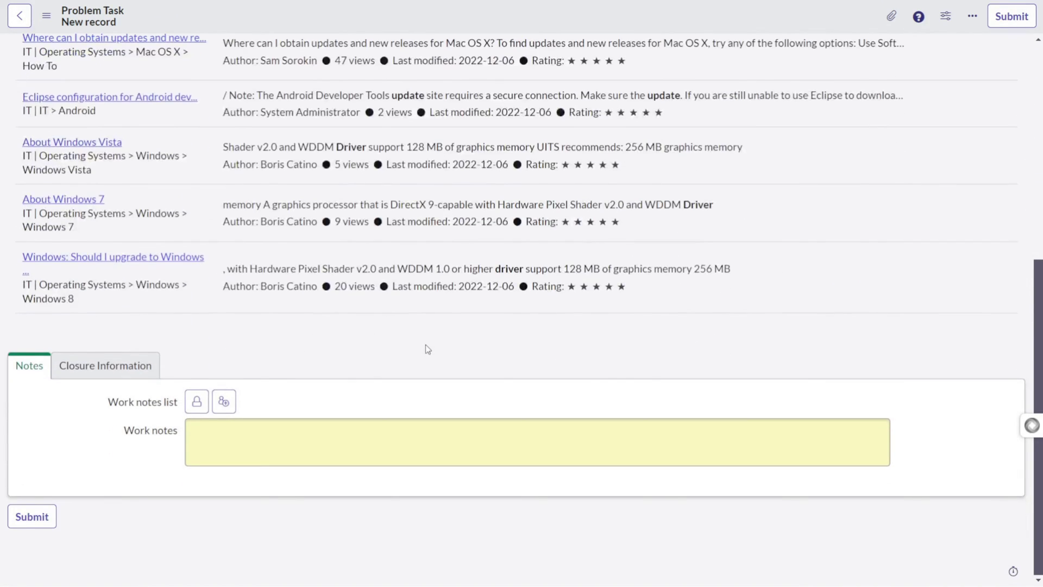
pyautogui.scroll(7, 425, 344)
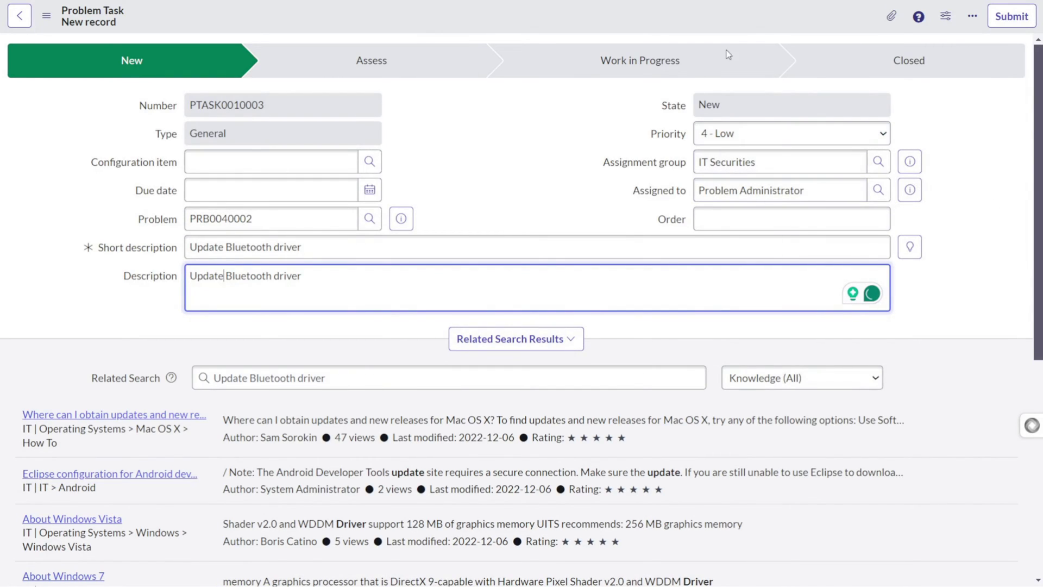
pyautogui.rightClick(807, 28)
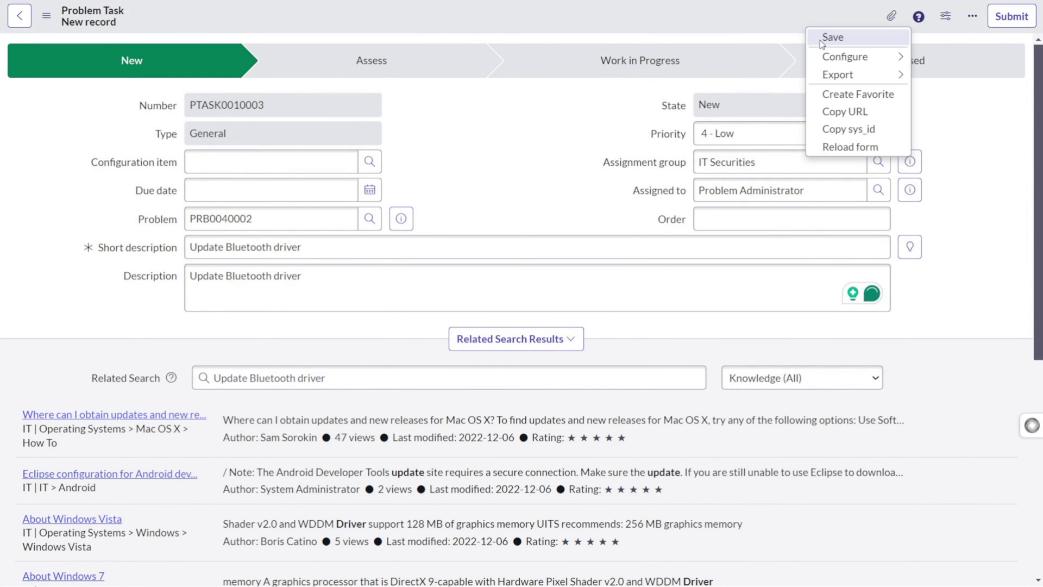
pyautogui.click(822, 38)
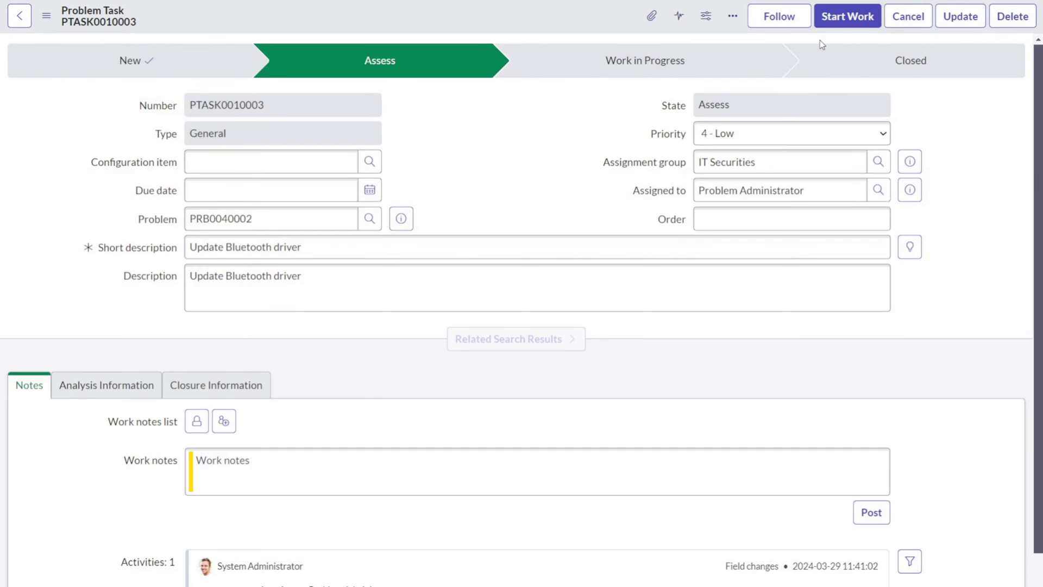
# Step: Start work on PTASK0010003 and add work note 'THe update is done', then choose Complete
pyautogui.click(840, 17)
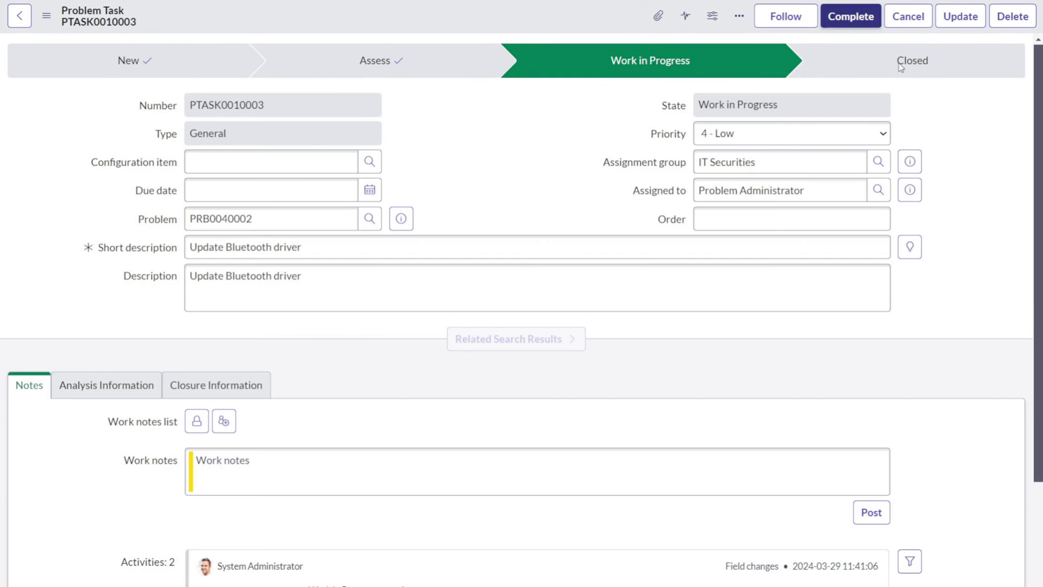
pyautogui.scroll(-3, 467, 179)
pyautogui.scroll(-3, 454, 192)
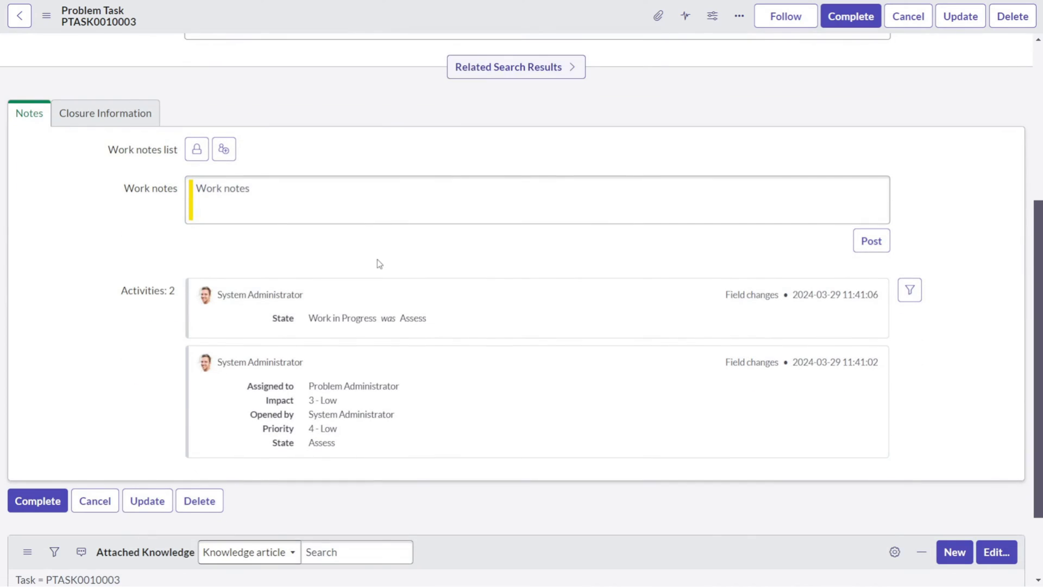
pyautogui.click(349, 201)
pyautogui.write('TH')
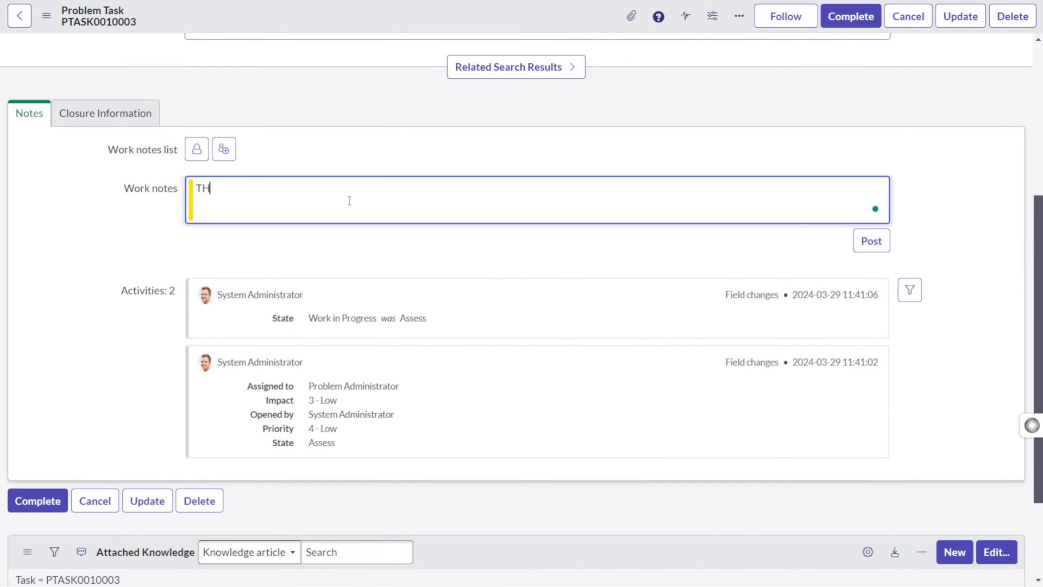
pyautogui.write('e update is done')
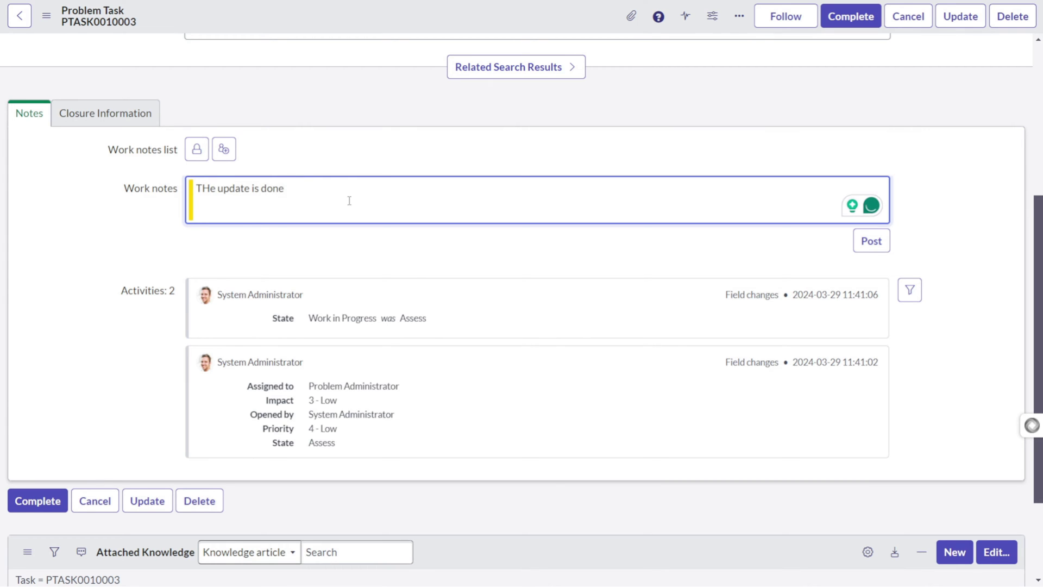
pyautogui.scroll(4, 492, 212)
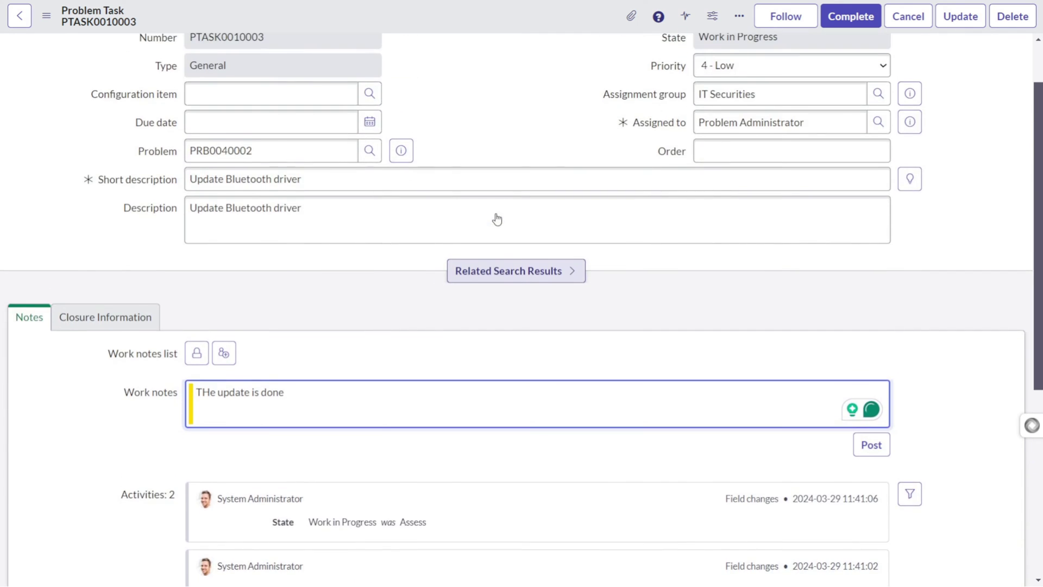
pyautogui.click(851, 16)
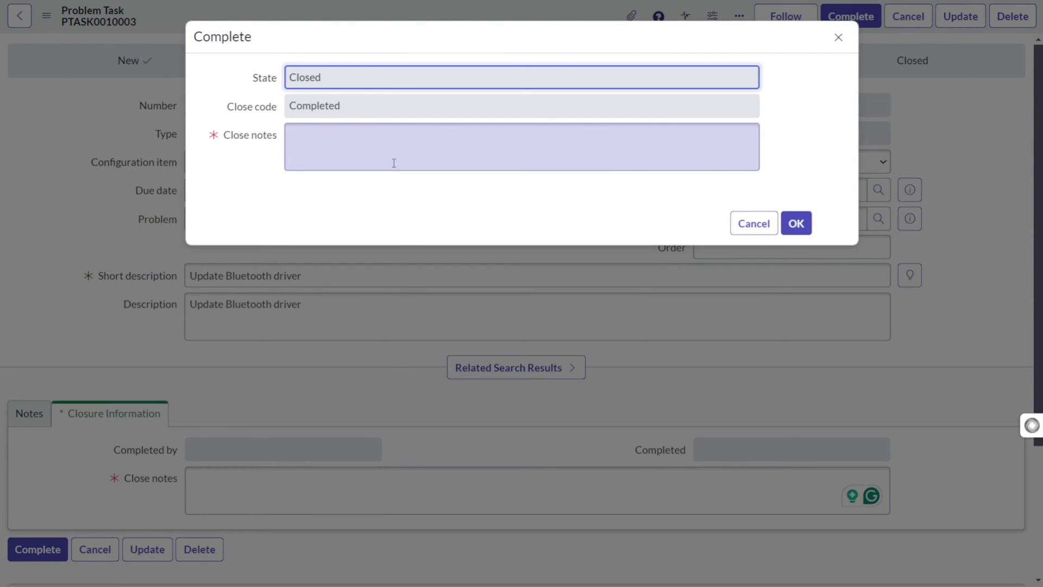
# Step: Close PTASK0010003 with close notes 'The Bluetooth driver update is completed'
pyautogui.click(394, 162)
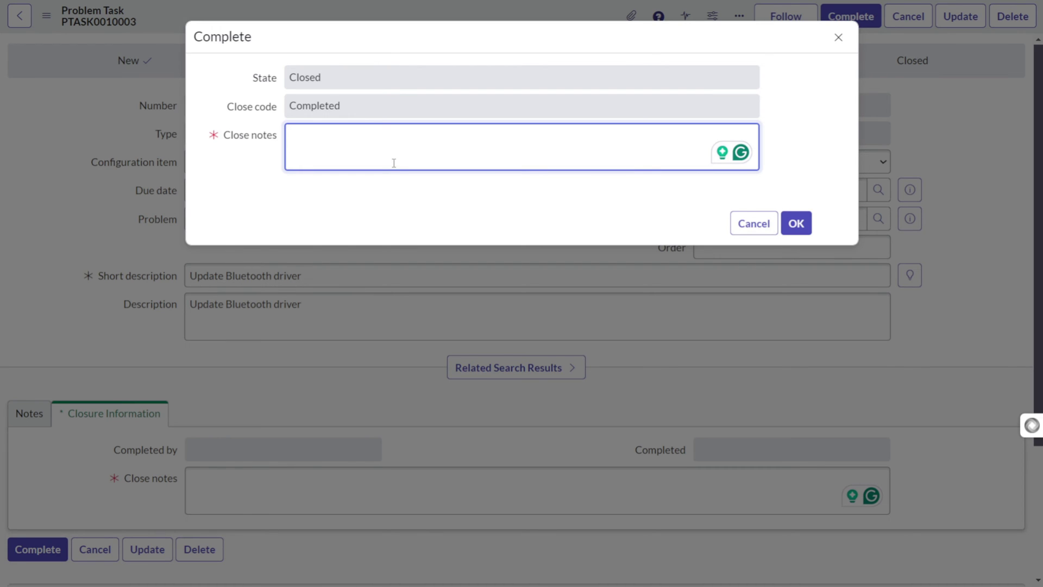
pyautogui.write('The bl')
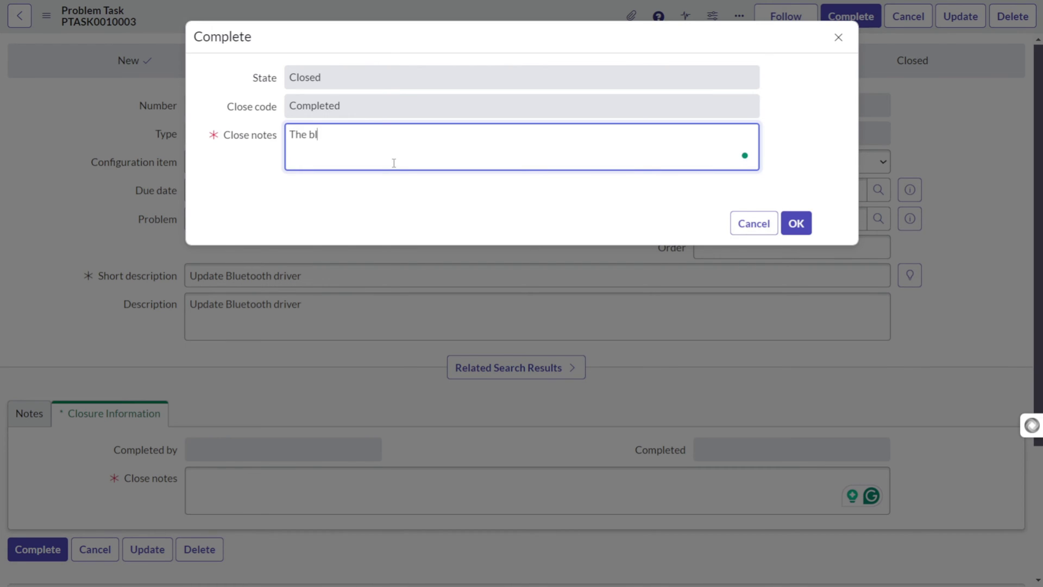
pyautogui.write('uetooth driver update')
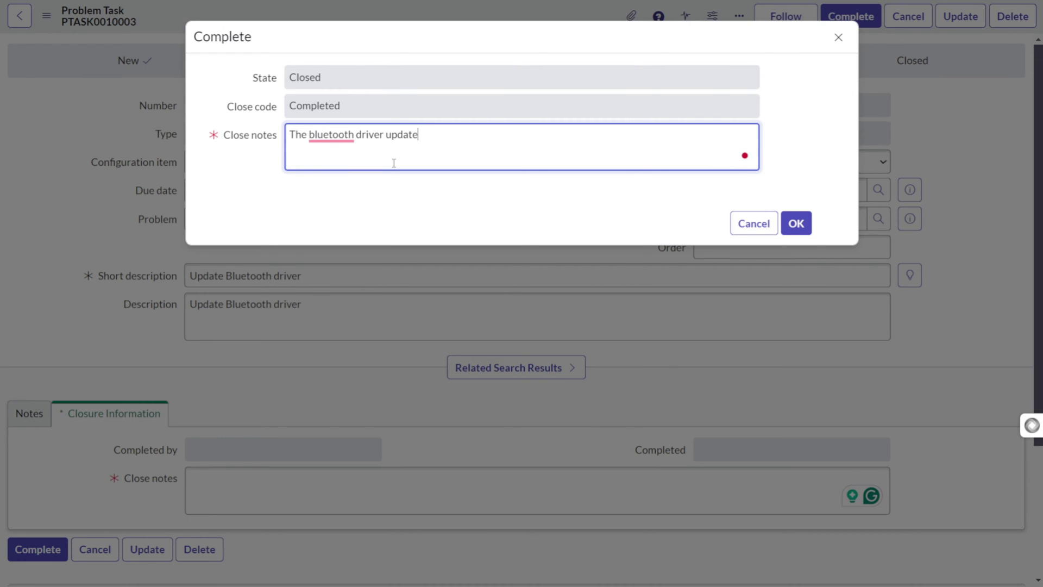
pyautogui.write(' is completed')
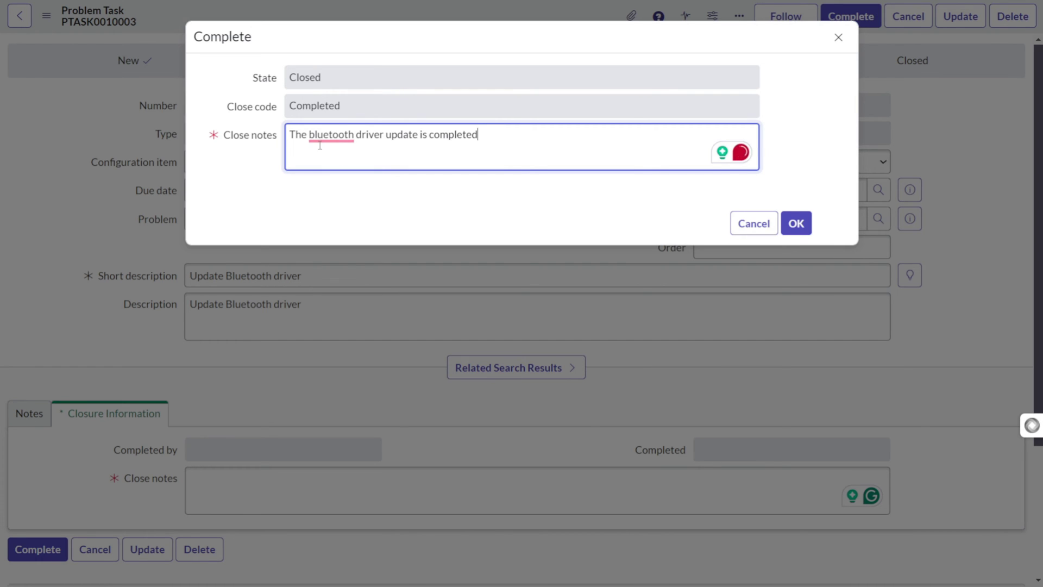
pyautogui.moveTo(331, 136)
pyautogui.click(337, 174)
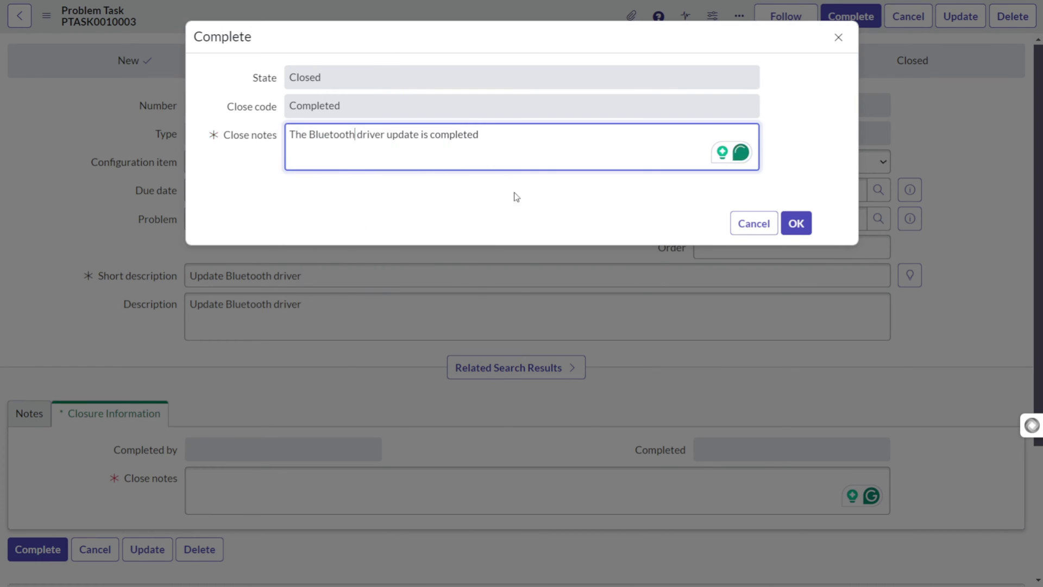
pyautogui.click(792, 223)
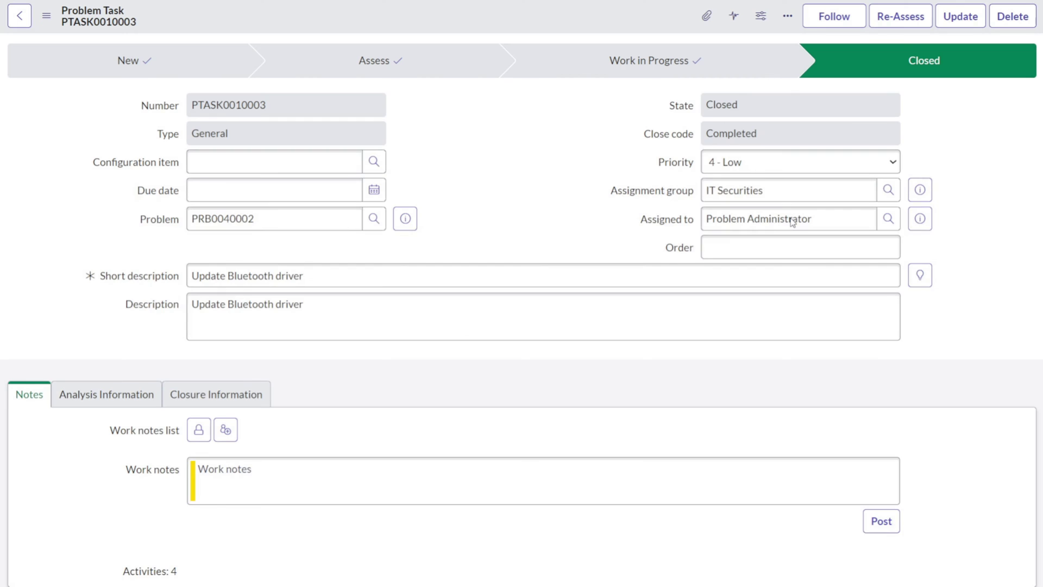
# Step: Return to parent problem PRB0040002 and resolve it with resolution code Fix Applied
pyautogui.click(402, 223)
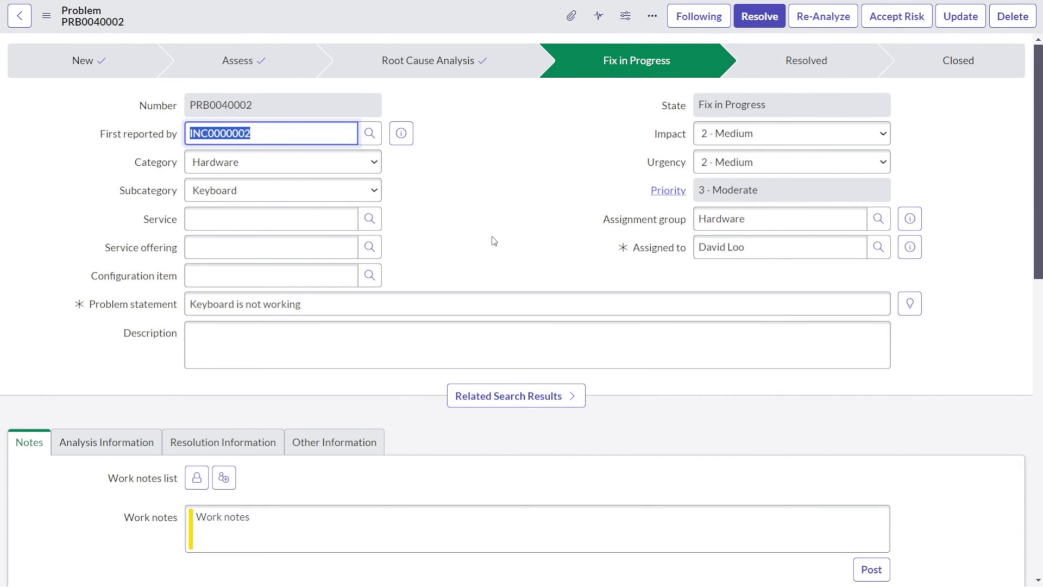
pyautogui.scroll(-5, 495, 266)
pyautogui.scroll(5, 498, 293)
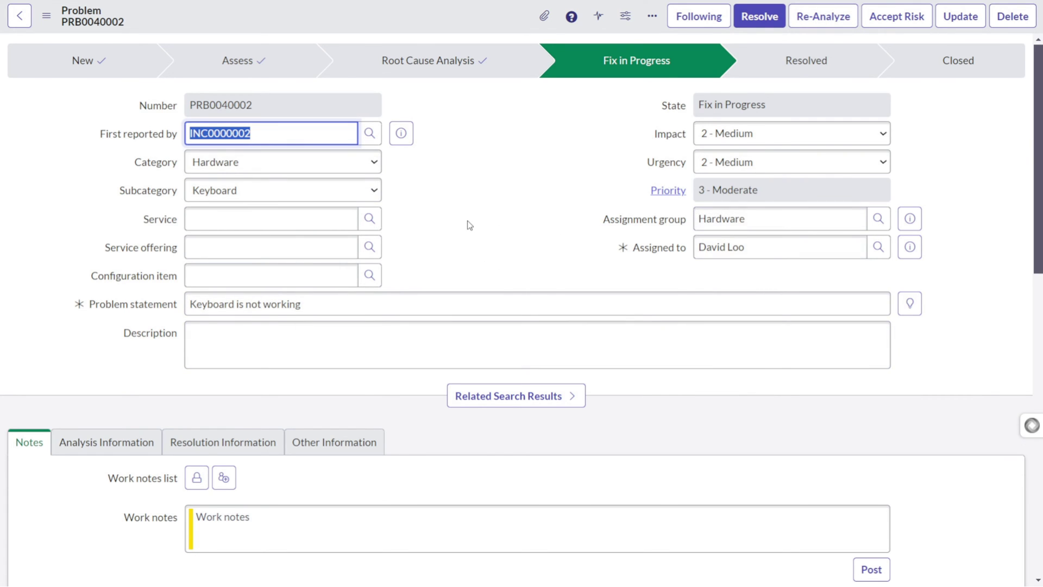
pyautogui.click(772, 14)
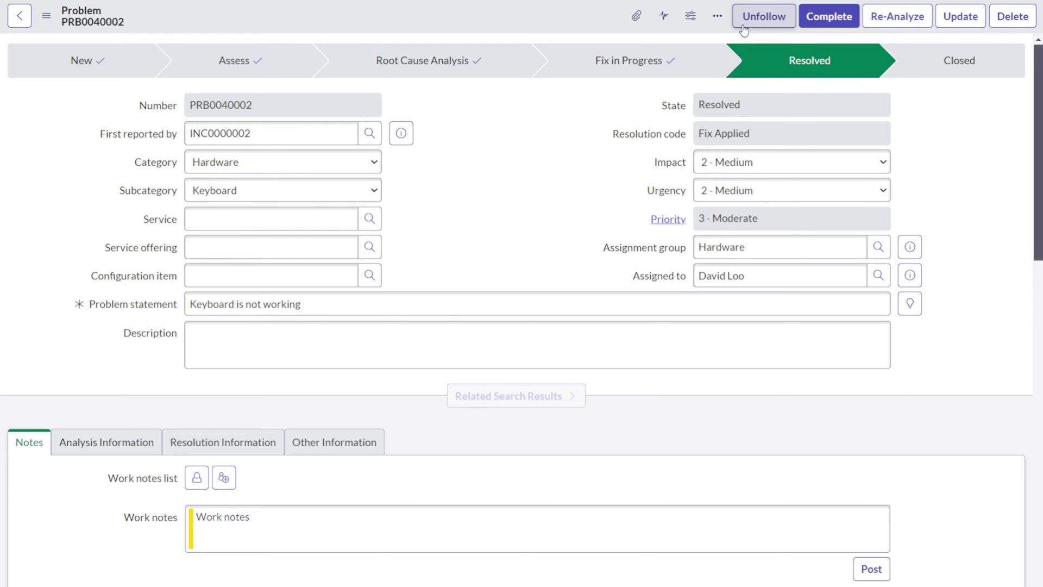
# Step: Complete PRB0040002 to move it from Resolved to Closed
pyautogui.scroll(-6, 385, 237)
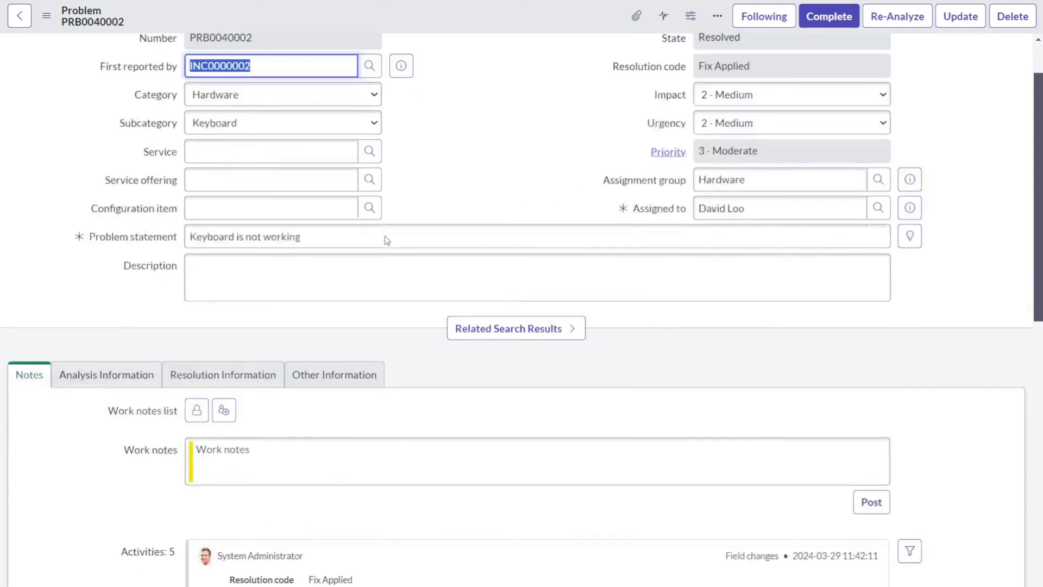
pyautogui.scroll(4, 489, 59)
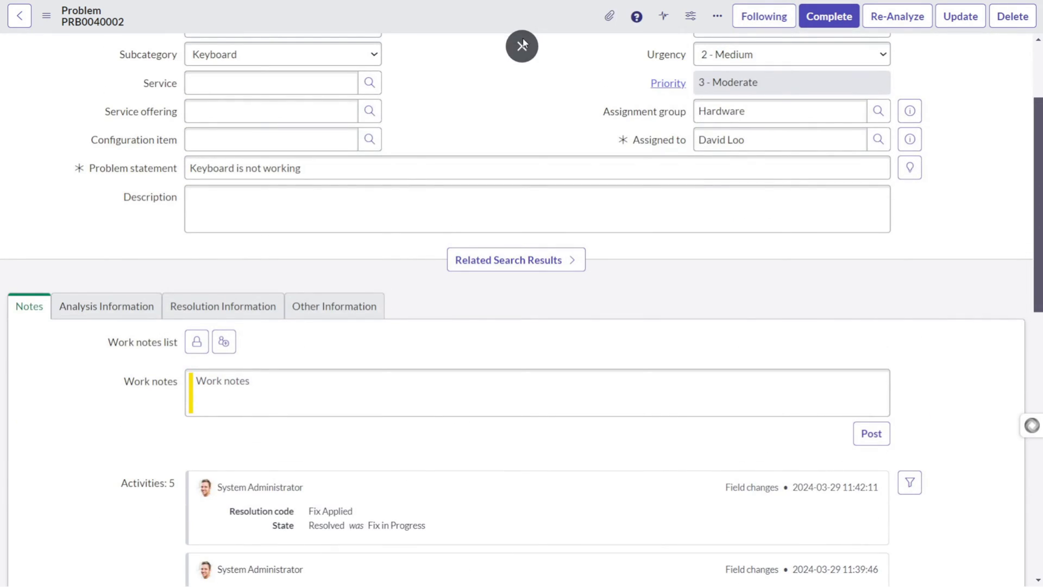
pyautogui.rightClick(351, 22)
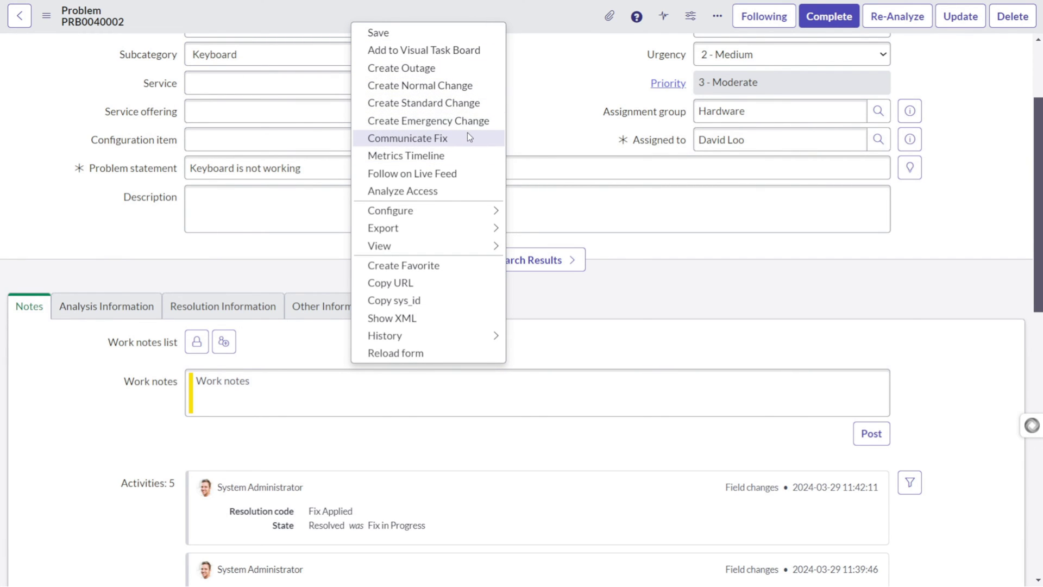
pyautogui.click(560, 132)
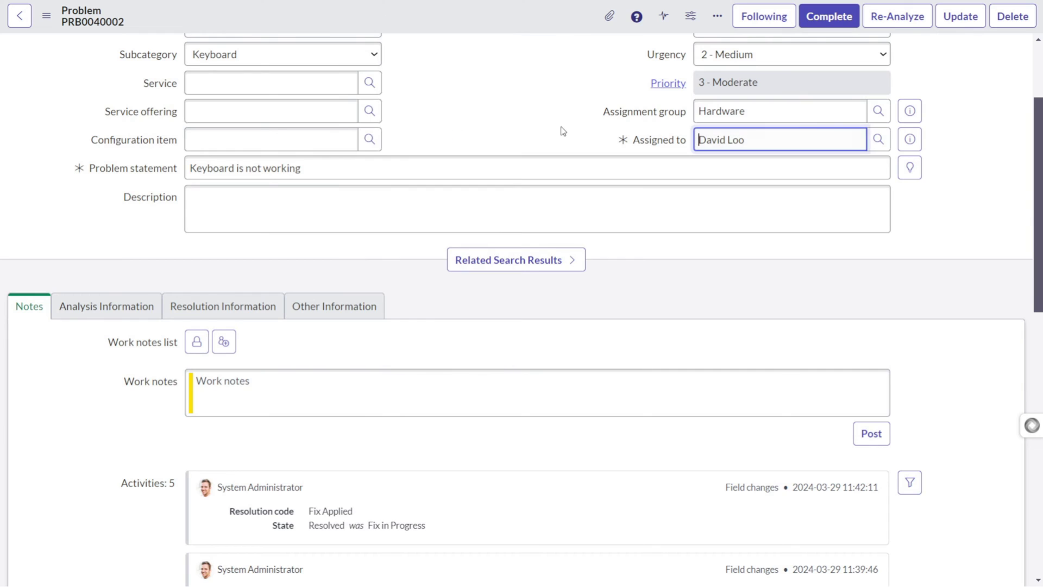
pyautogui.click(816, 16)
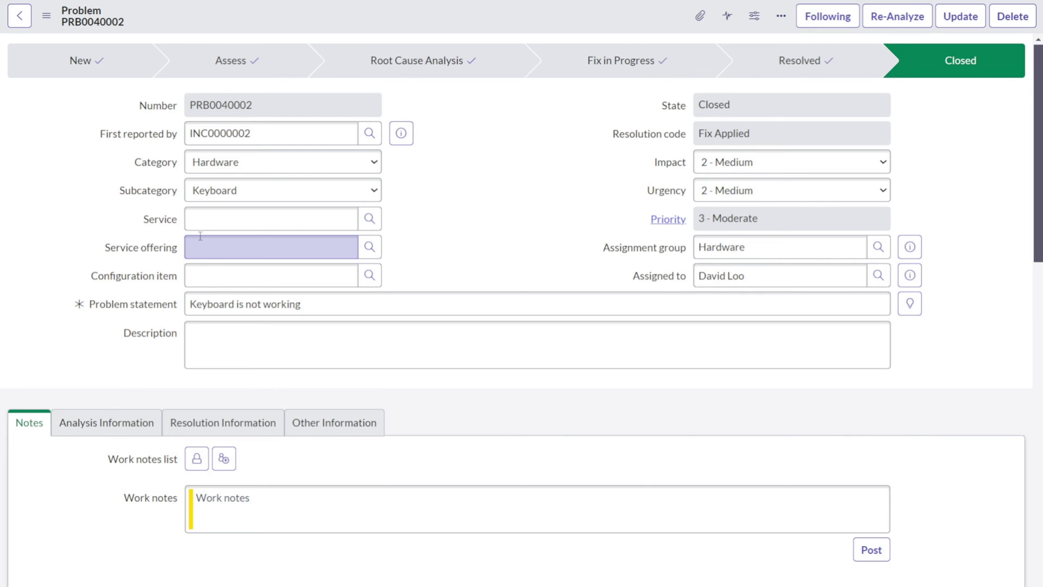
# Step: Communicate the fix for PRB0040002 from Related Links, then send it back for re-analysis
pyautogui.scroll(-10, 200, 236)
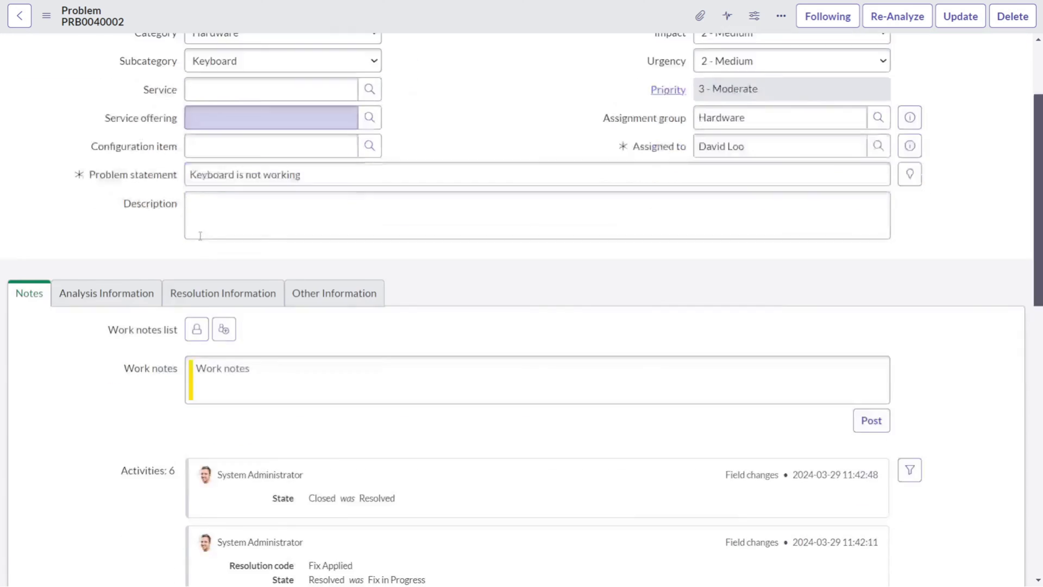
pyautogui.scroll(-8, 201, 240)
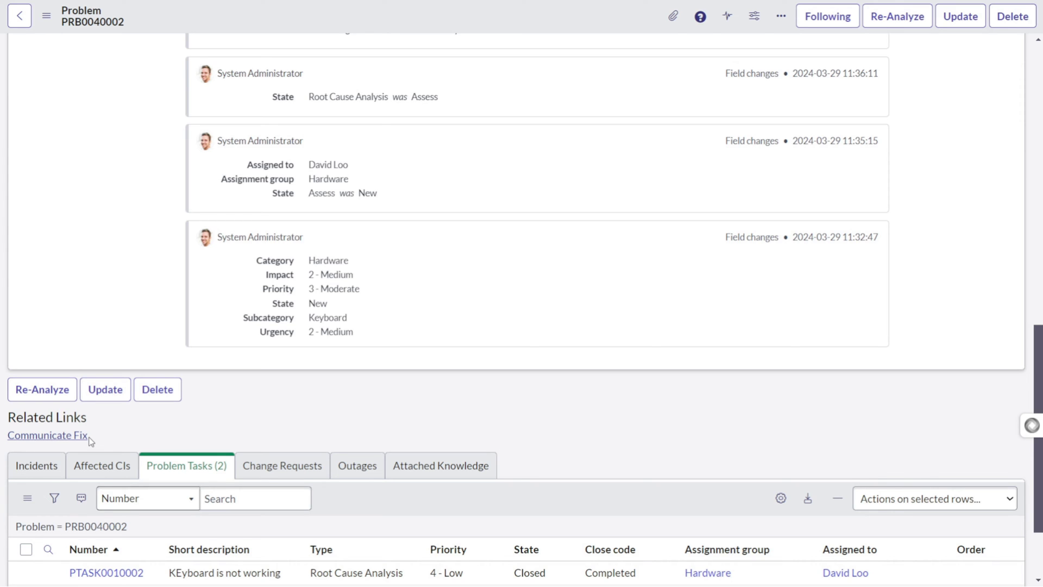
pyautogui.scroll(4, 161, 342)
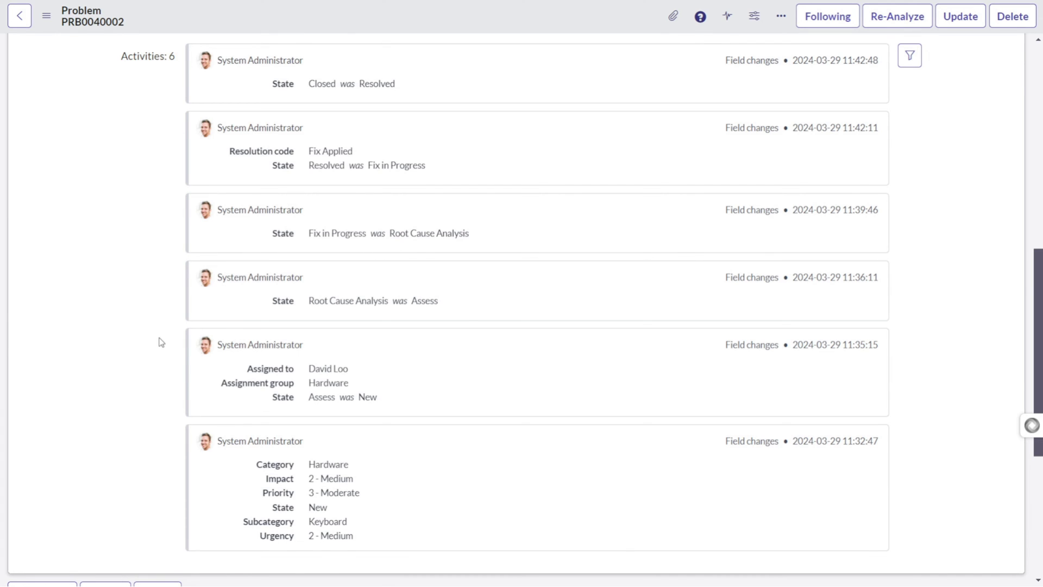
pyautogui.scroll(1, 161, 342)
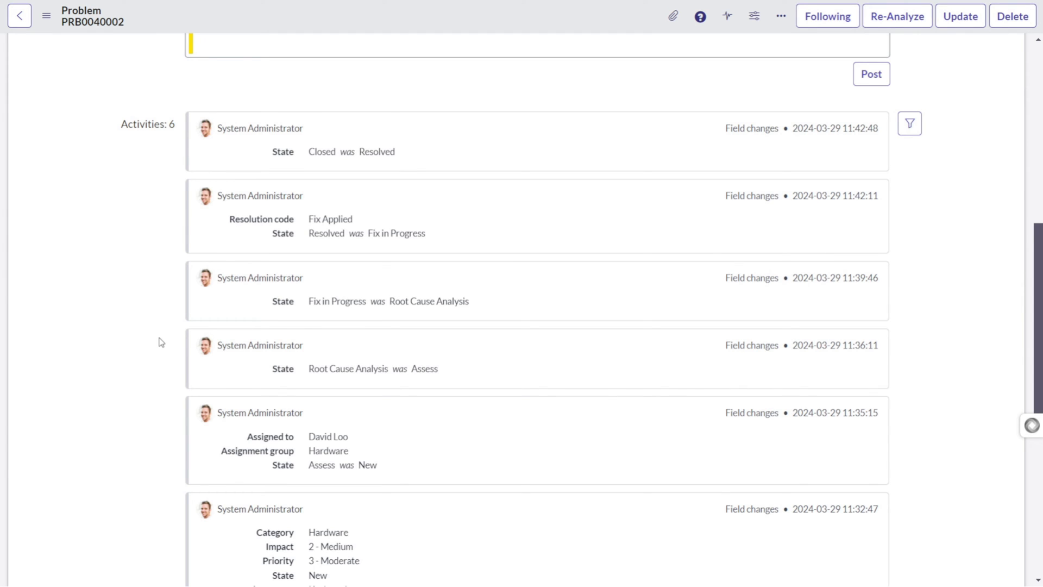
pyautogui.scroll(4, 161, 342)
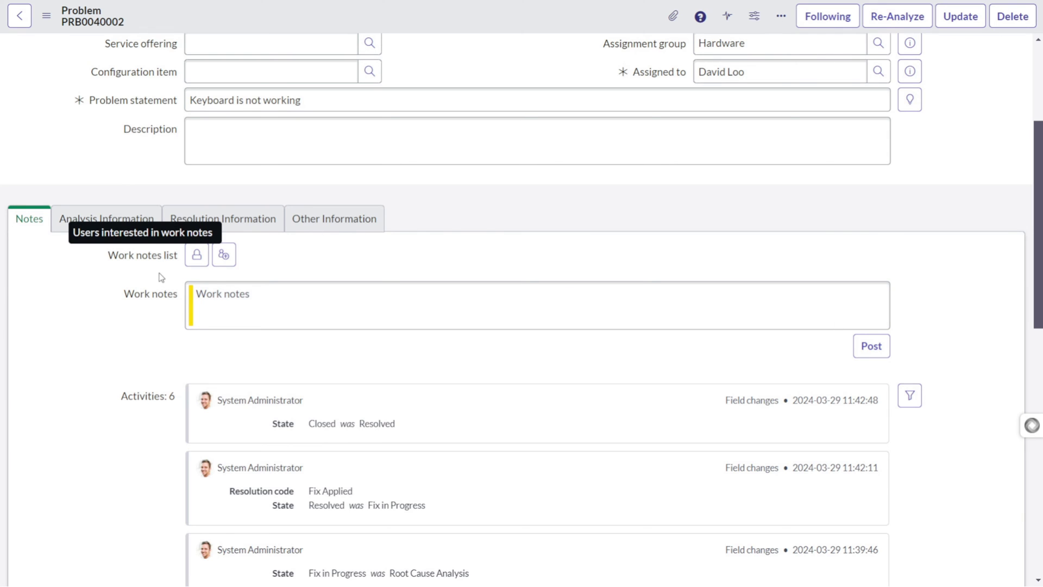
pyautogui.scroll(-10, 160, 281)
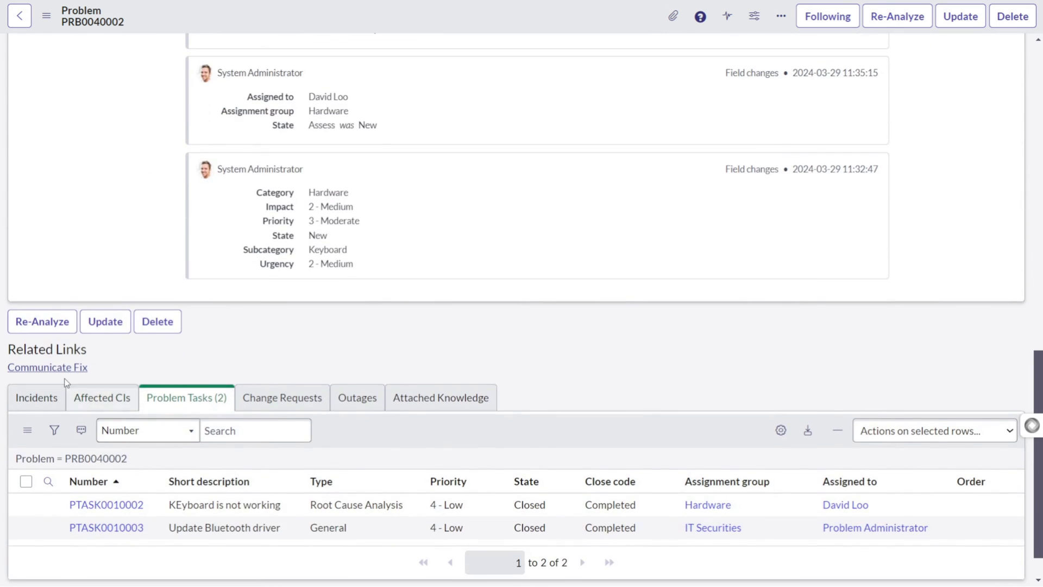
pyautogui.click(65, 374)
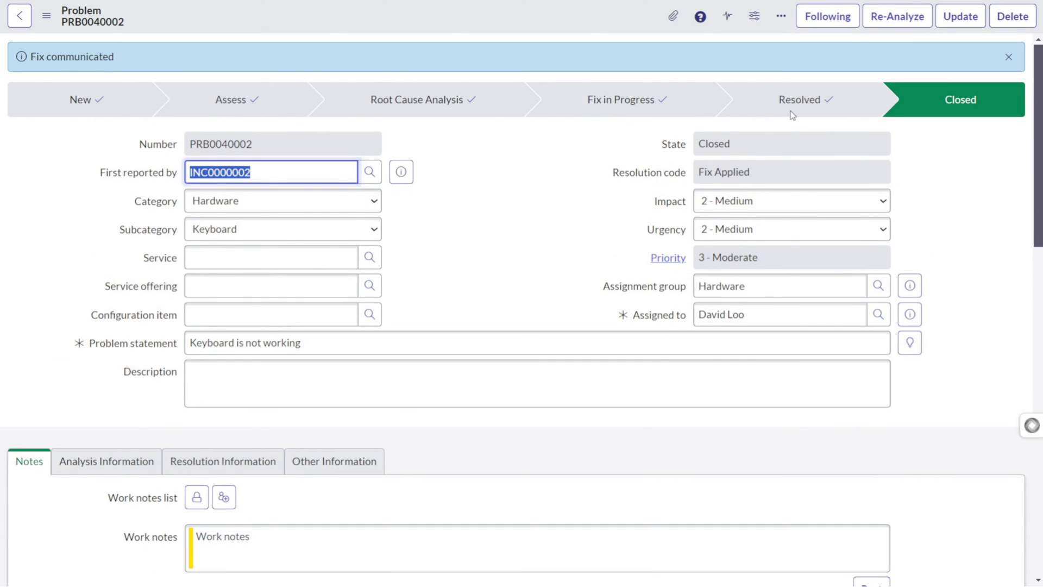
pyautogui.click(876, 24)
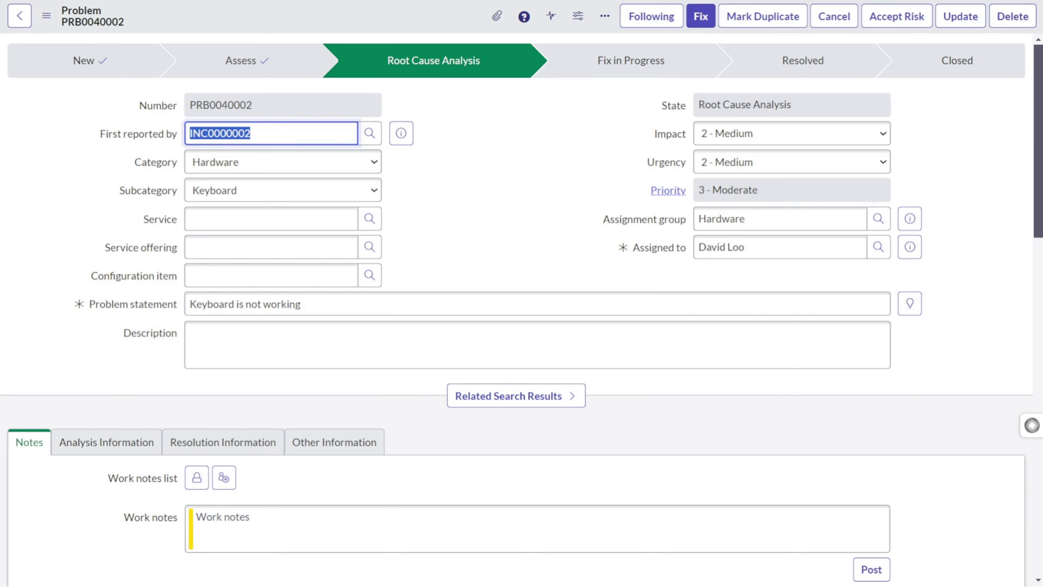
# Step: Toggle focus on the Assigned to field, close the emoji panel, and bring up the slash-command launcher
pyautogui.click(626, 246)
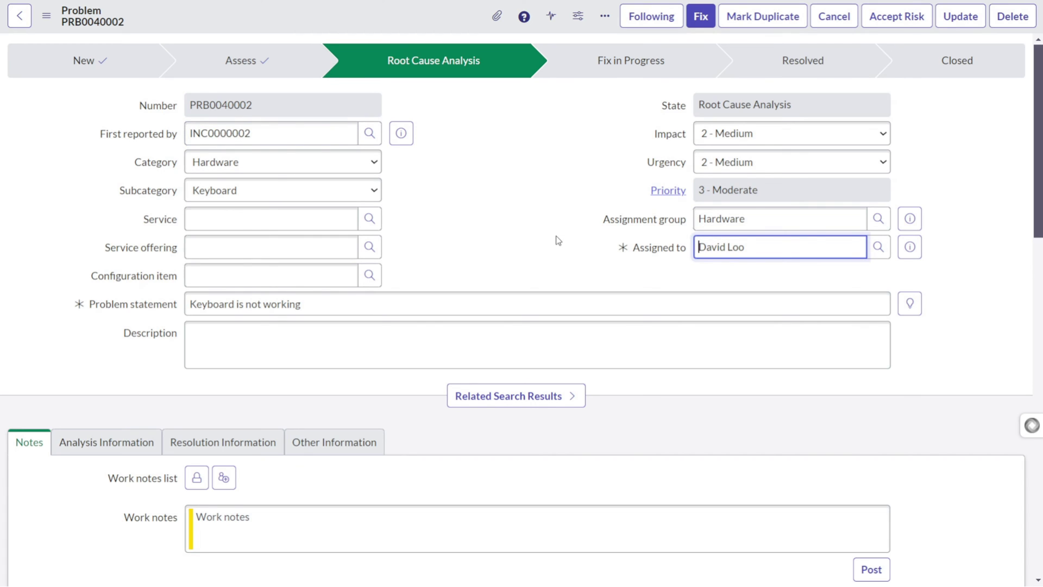
pyautogui.click(460, 232)
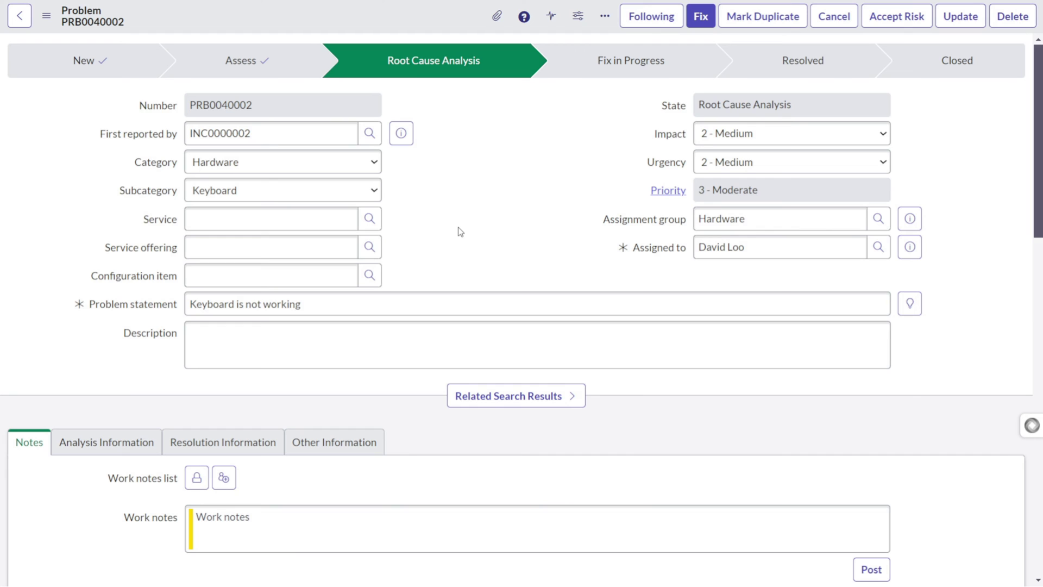
pyautogui.press('super+period')
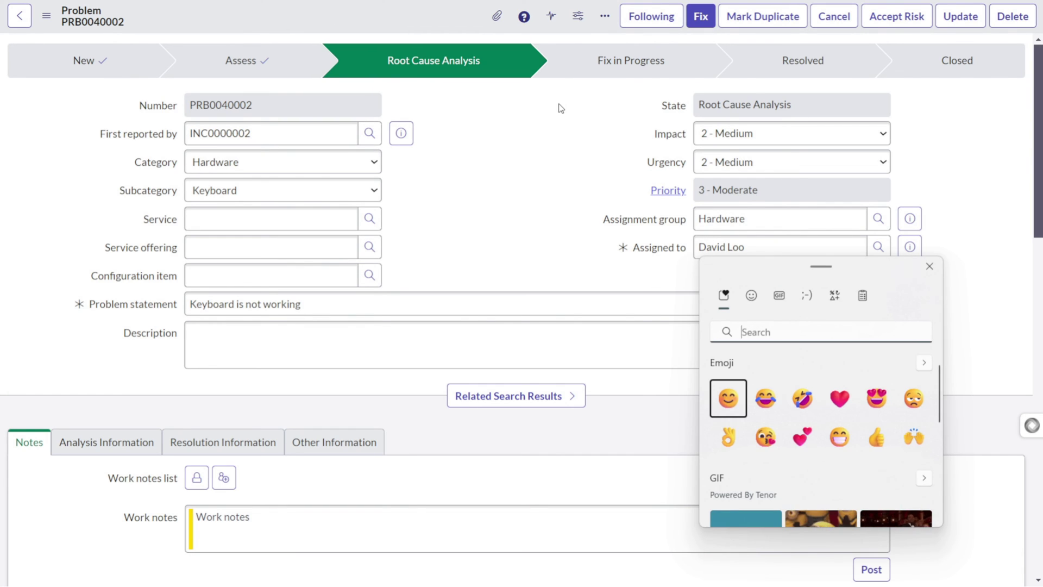
pyautogui.click(538, 204)
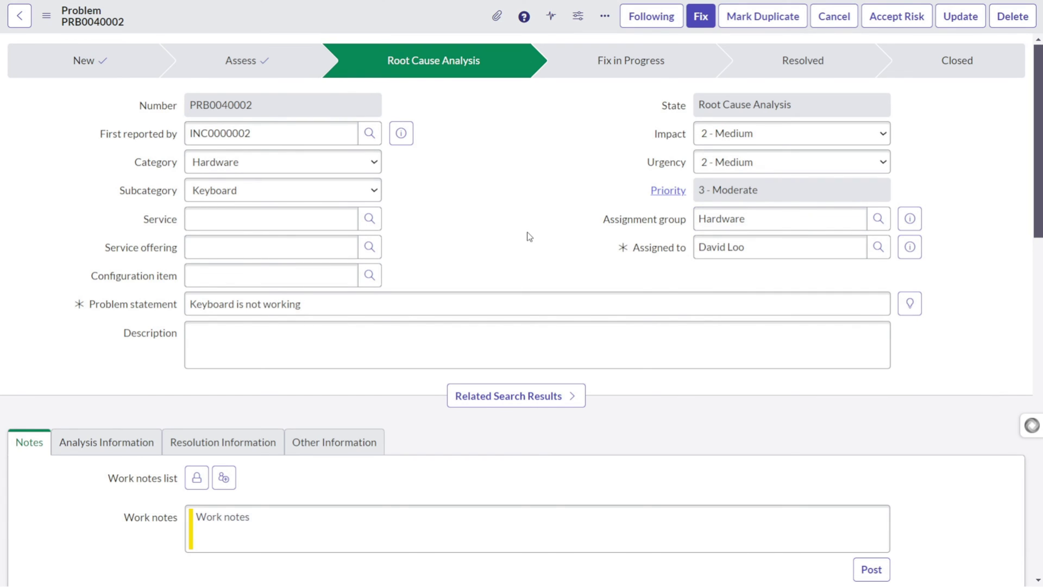
pyautogui.press('/')
# Step: Run the /problem slash command twice, which lands on the Probe to Credential Classifications list
pyautogui.write('problem')
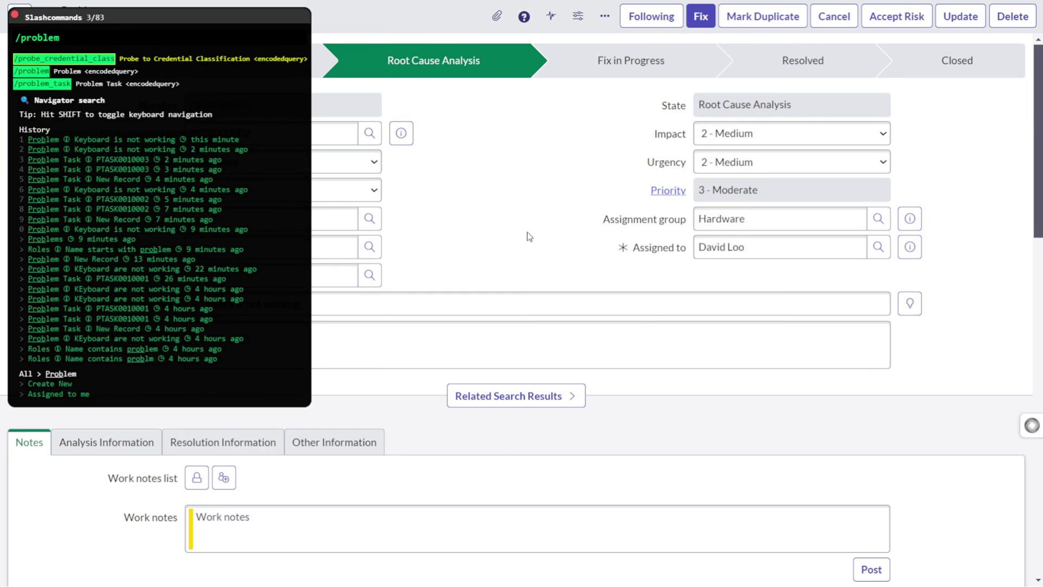
pyautogui.press('Return')
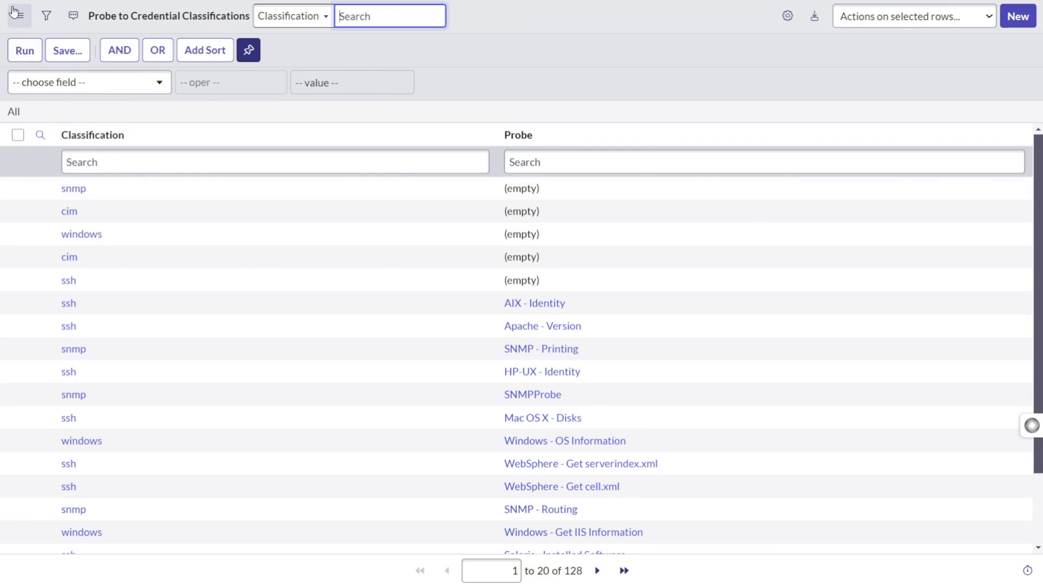
pyautogui.click(90, 110)
pyautogui.write('/')
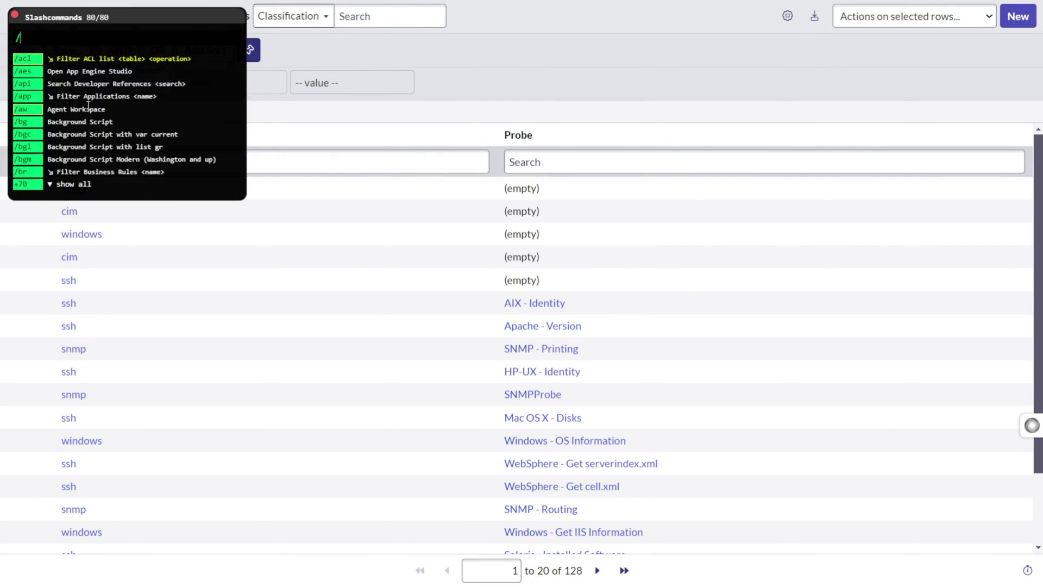
pyautogui.write('problem')
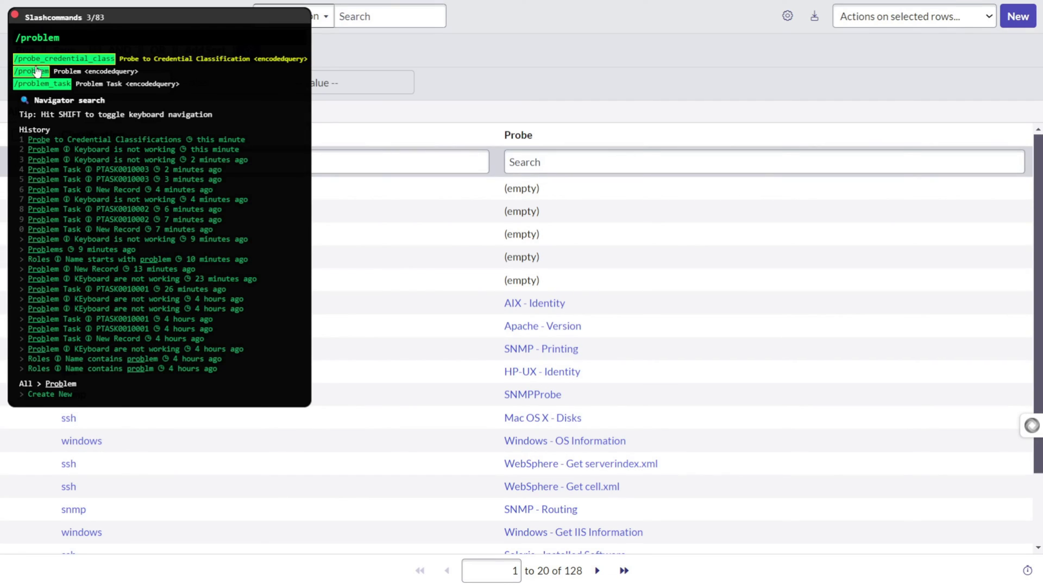
pyautogui.click(26, 69)
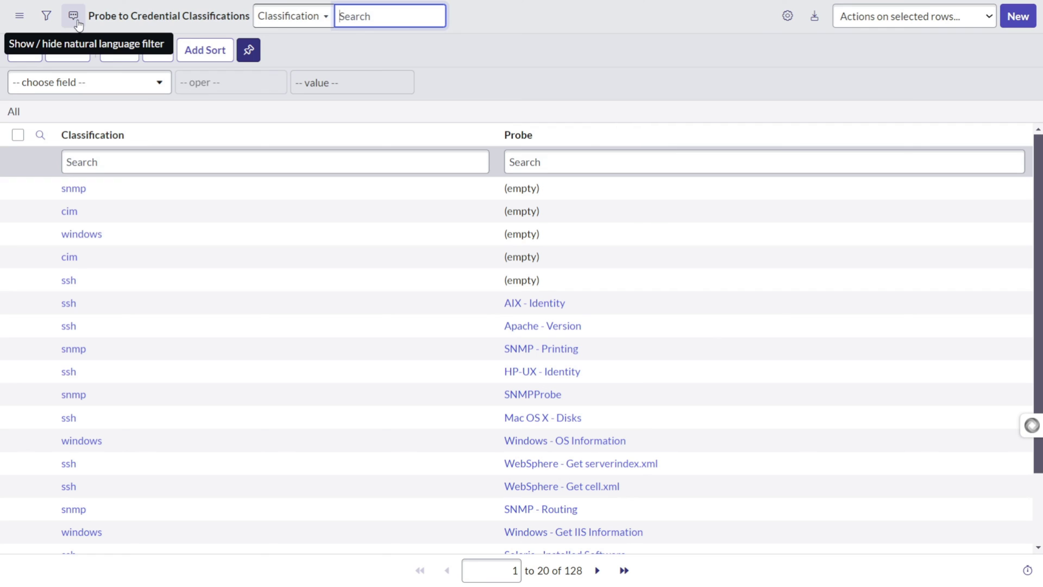
# Step: Close the developer tools, leave full screen, and return to the PRB0040002 problem tab
pyautogui.hotkey('ctrl', 'shift', 'i')
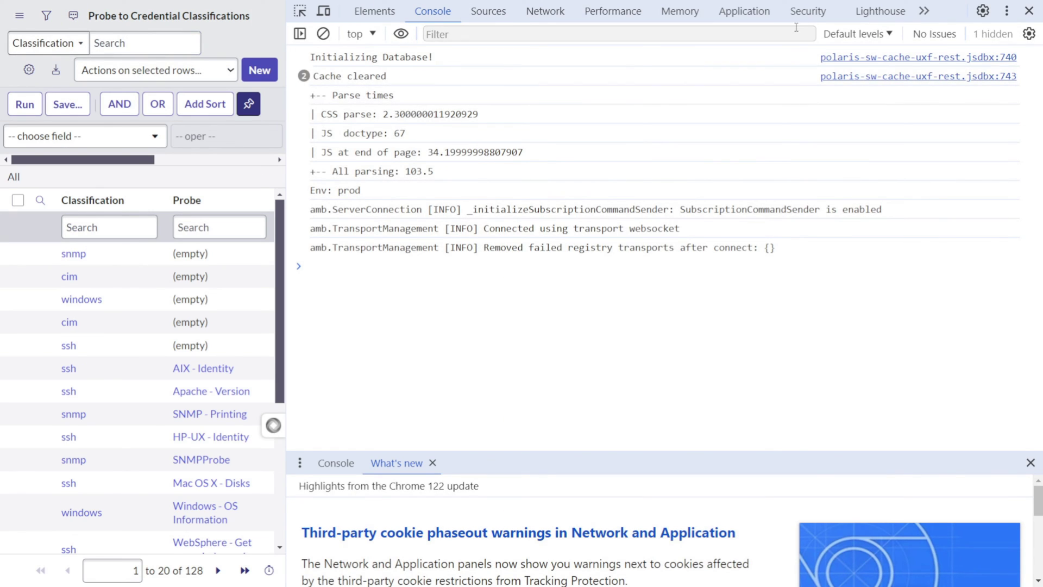
pyautogui.click(1026, 10)
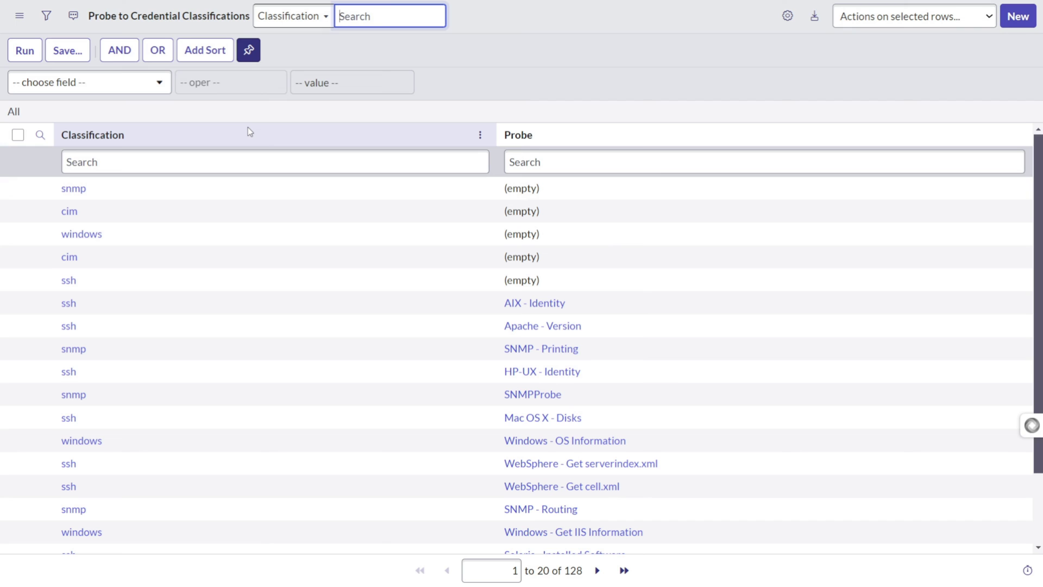
pyautogui.press('F11')
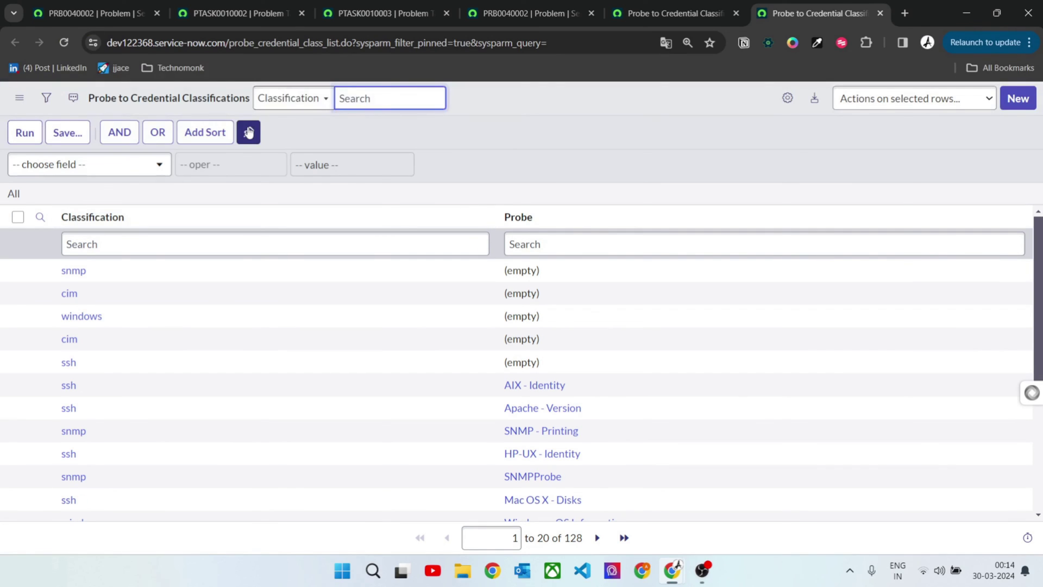
pyautogui.click(62, 10)
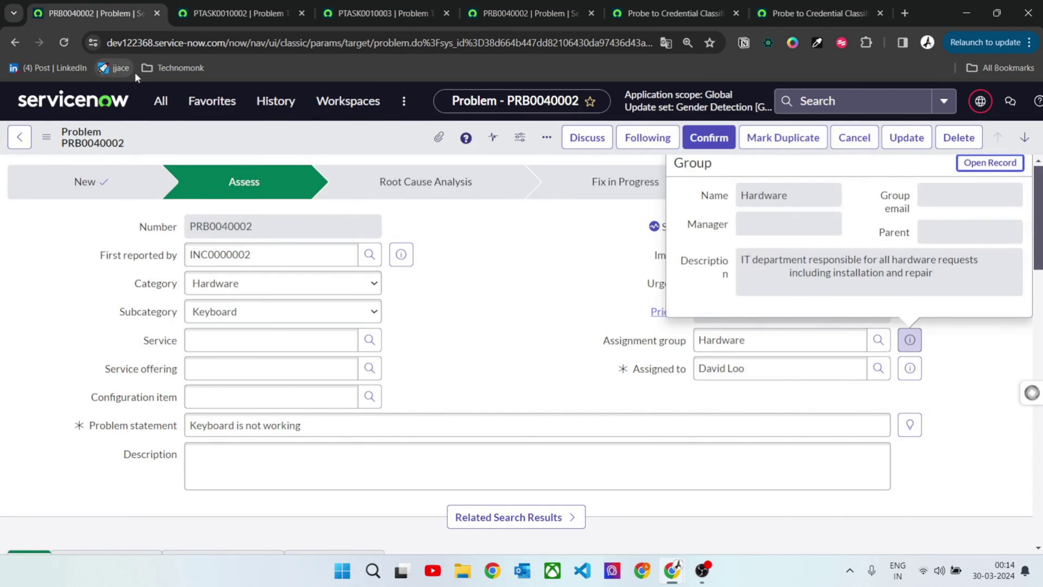
# Step: Filter the application navigator for 'problem' in full screen and start a new problem record
pyautogui.click(158, 99)
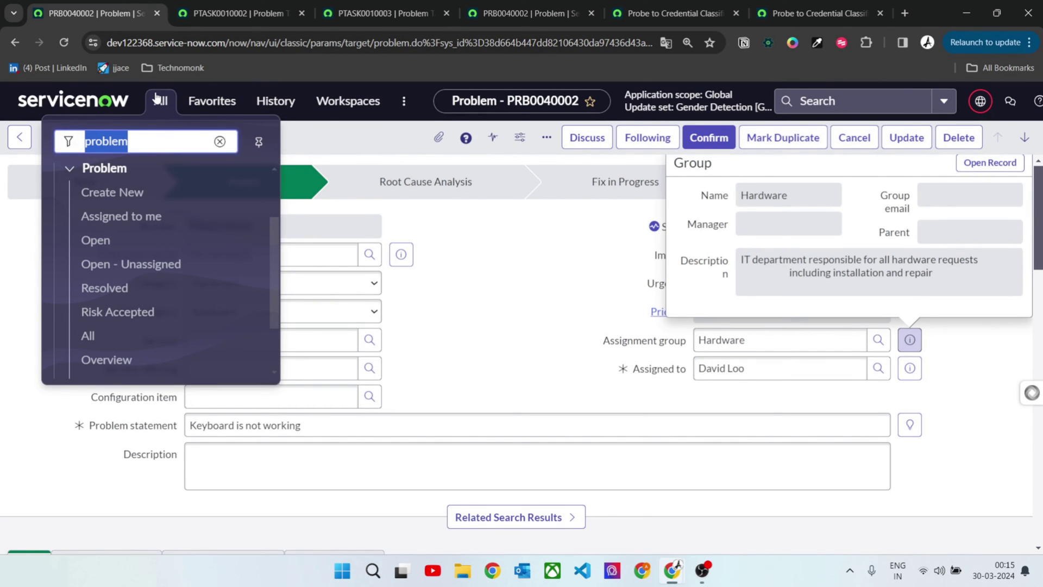
pyautogui.press('F11')
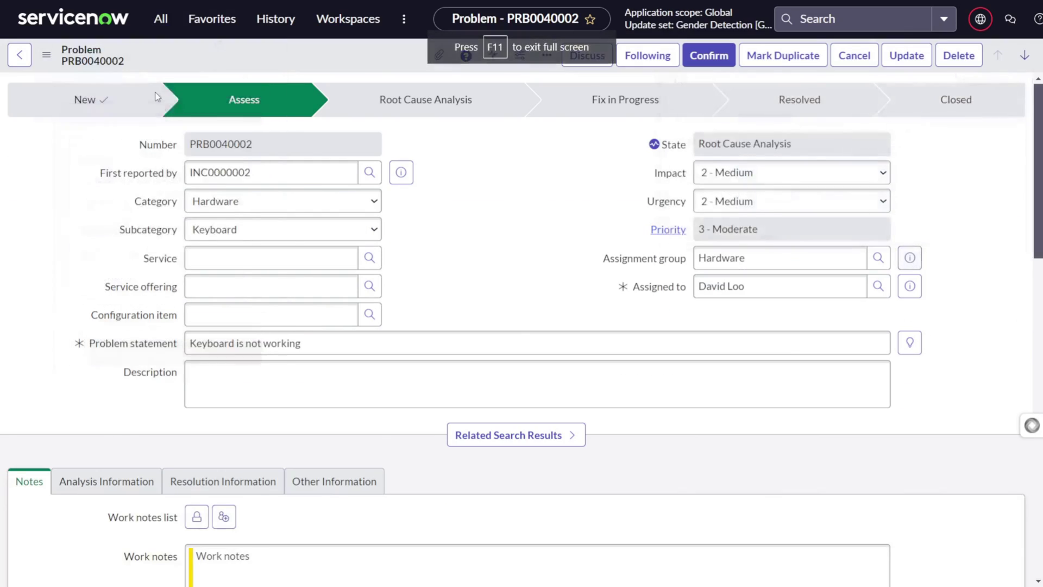
pyautogui.click(155, 21)
pyautogui.press('BackSpace')
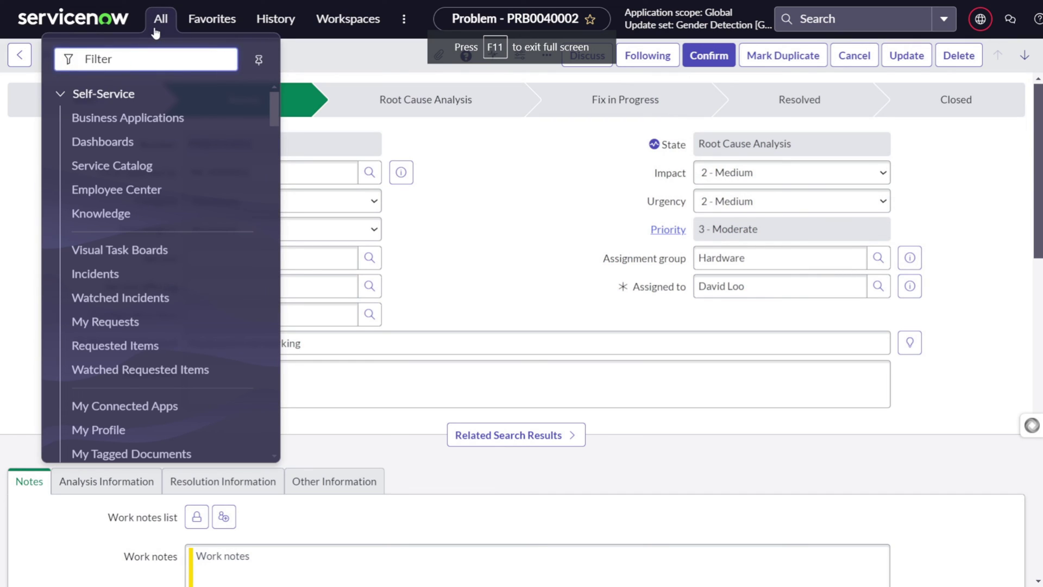
pyautogui.write('problem')
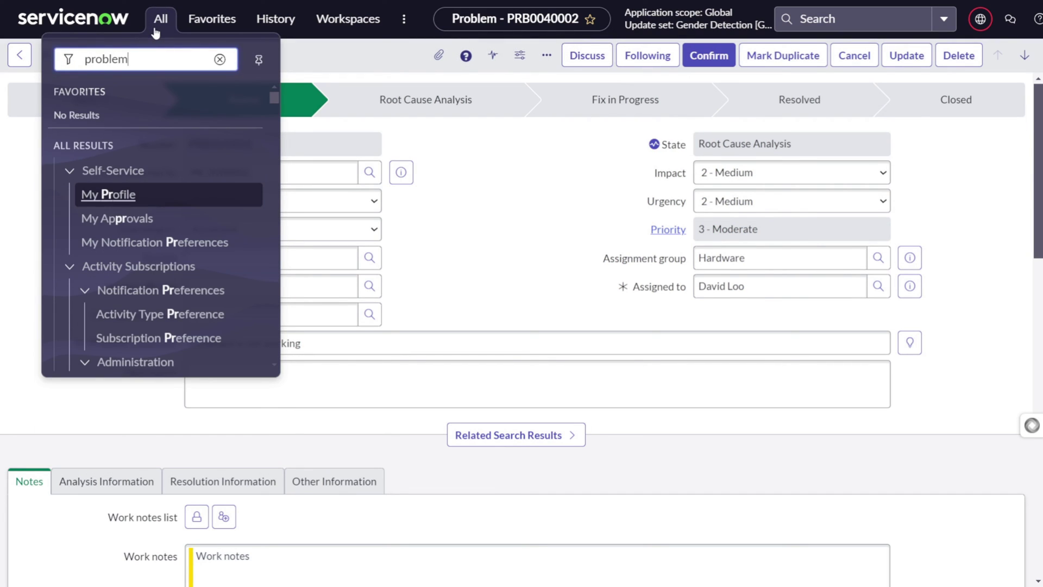
pyautogui.click(175, 199)
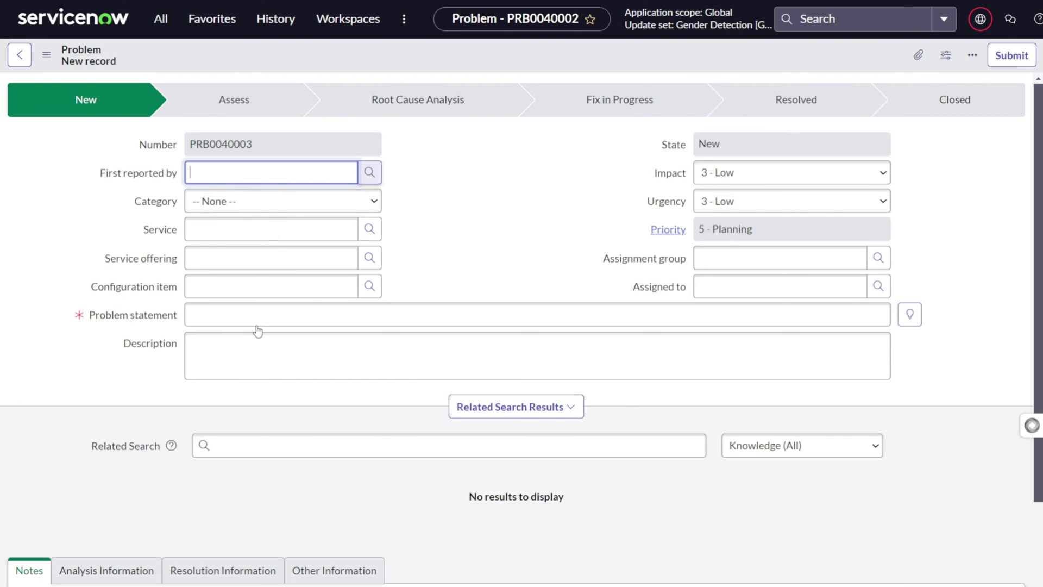
# Step: Enter 'Test' as the problem statement, save PRB0040003, and move it to Assess
pyautogui.click(256, 308)
pyautogui.write('Test')
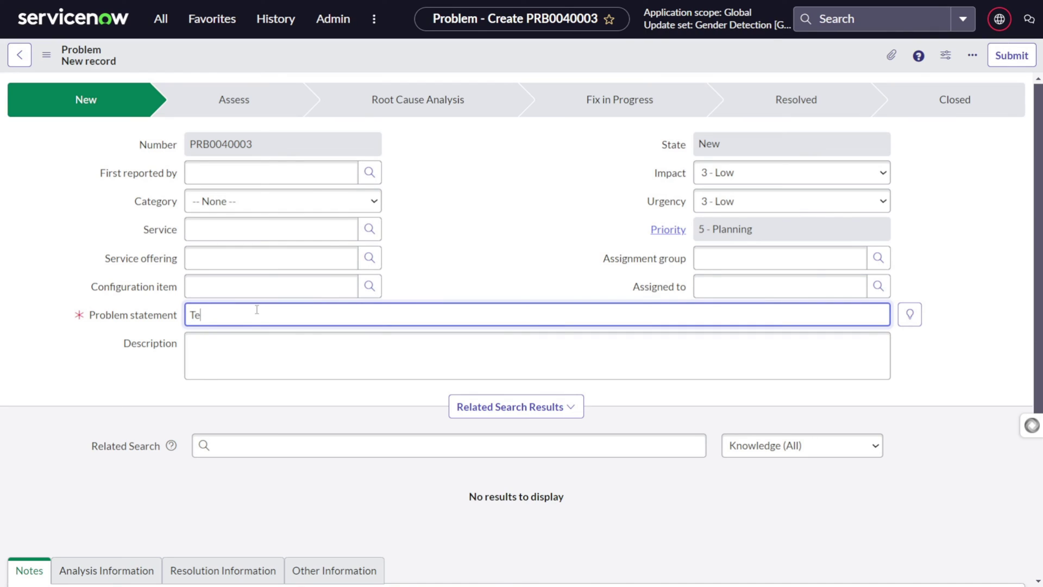
pyautogui.rightClick(297, 63)
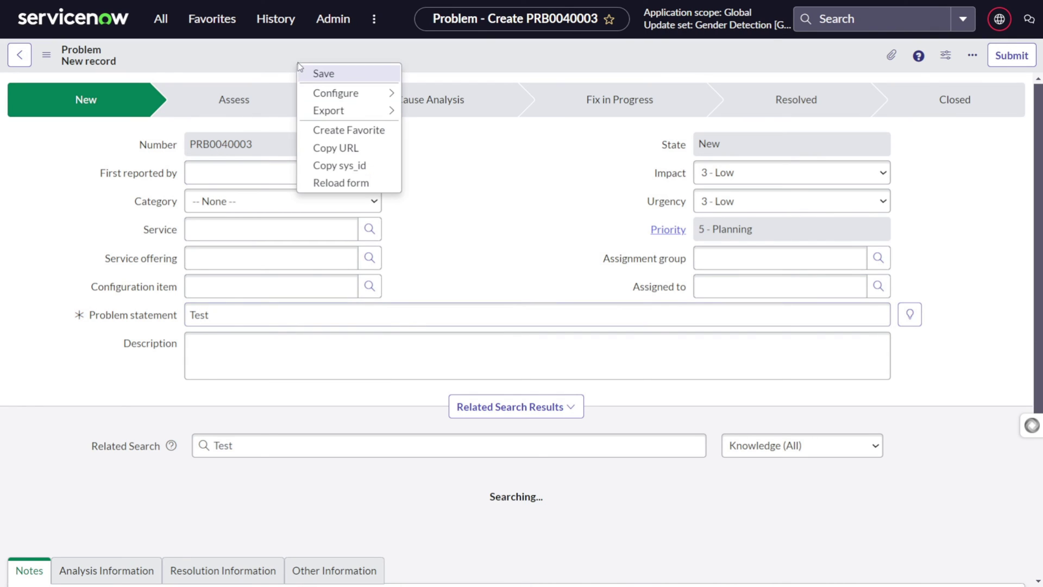
pyautogui.click(325, 79)
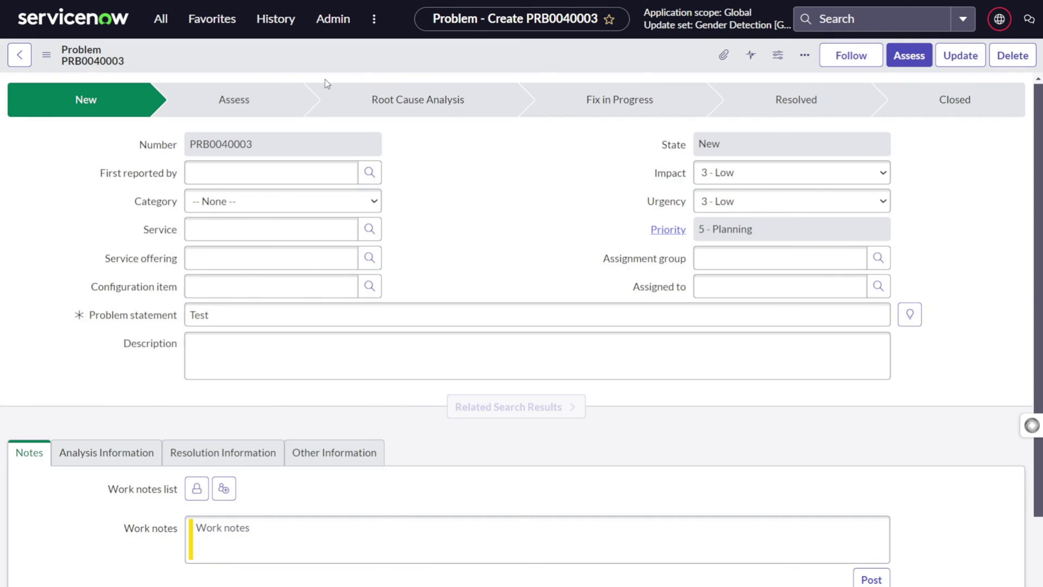
pyautogui.click(919, 55)
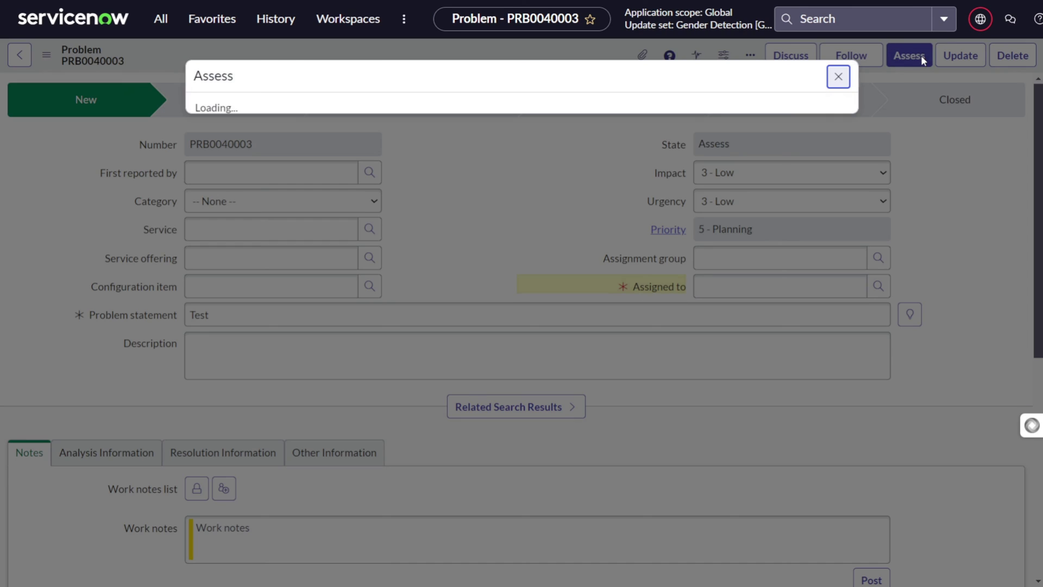
pyautogui.click(838, 77)
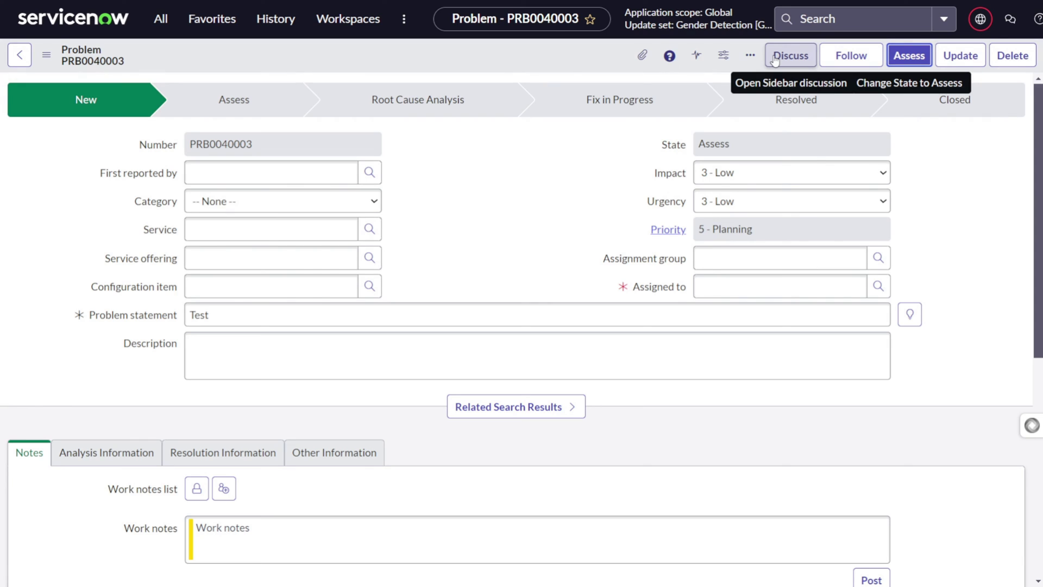
# Step: Start a Sidebar discussion for PRB0040003 and add the first user matching 'ab' as participant
pyautogui.click(775, 60)
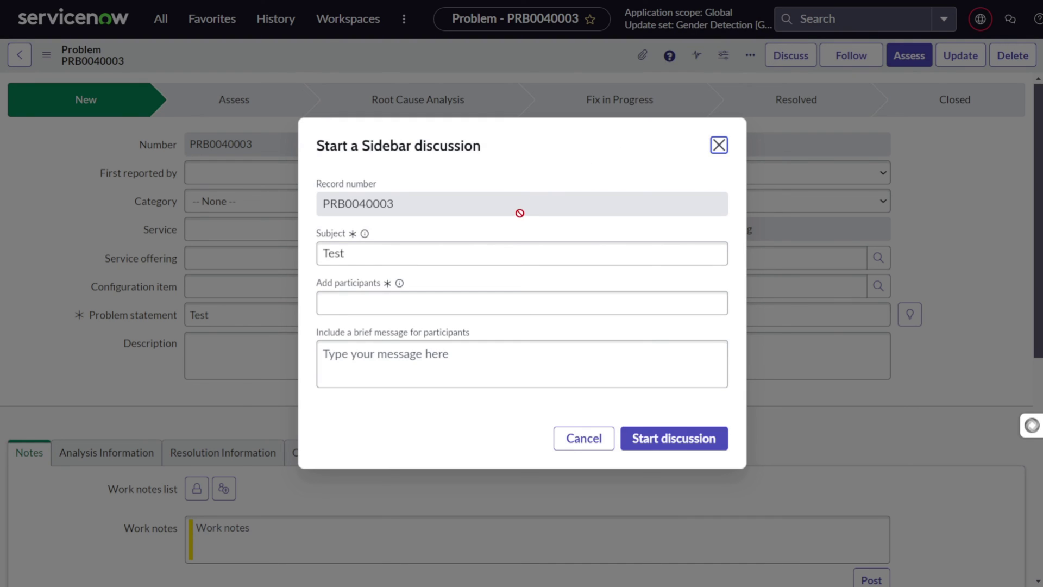
pyautogui.click(395, 296)
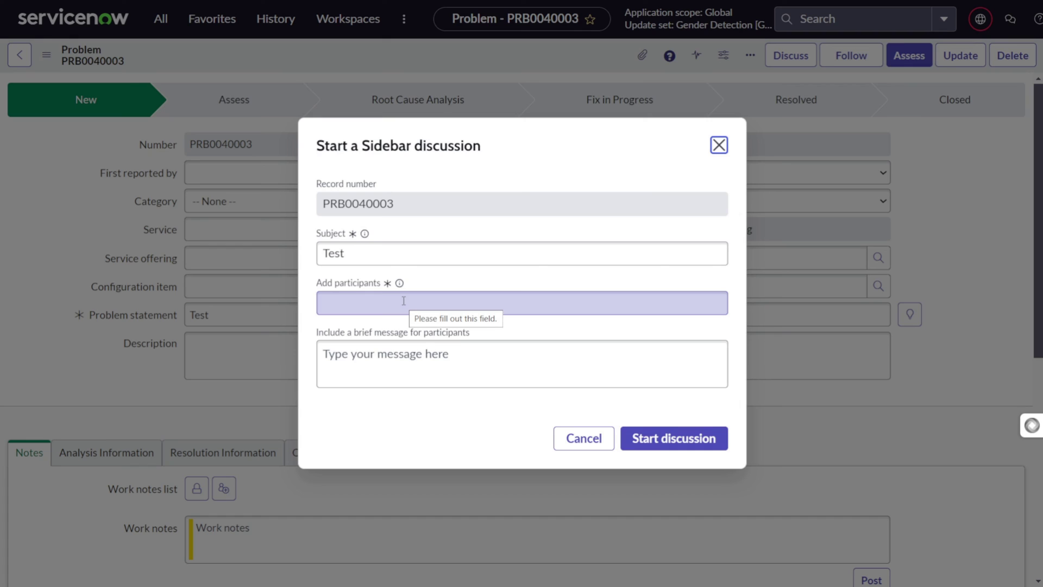
pyautogui.click(403, 300)
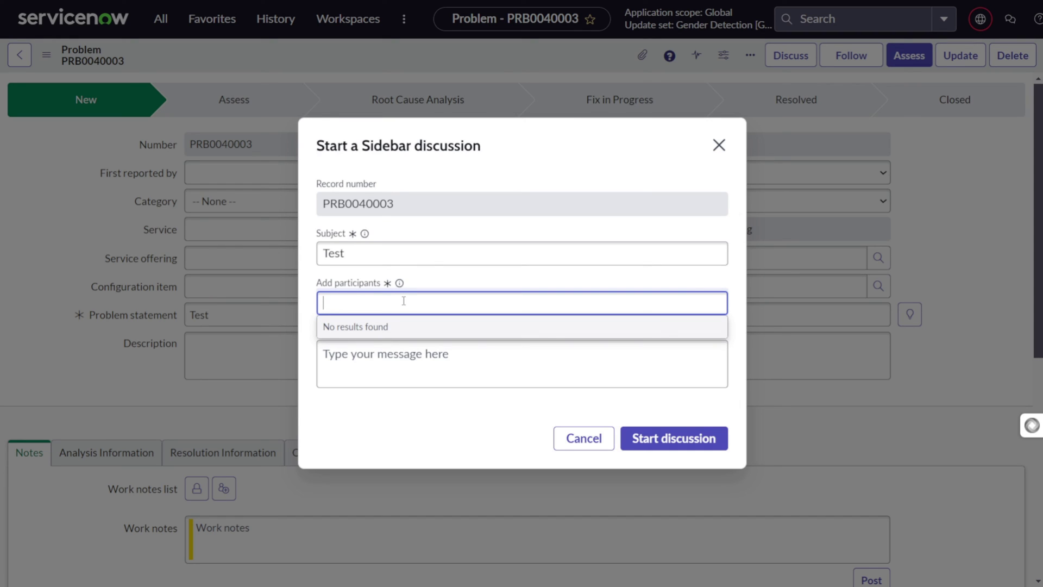
pyautogui.write('ab')
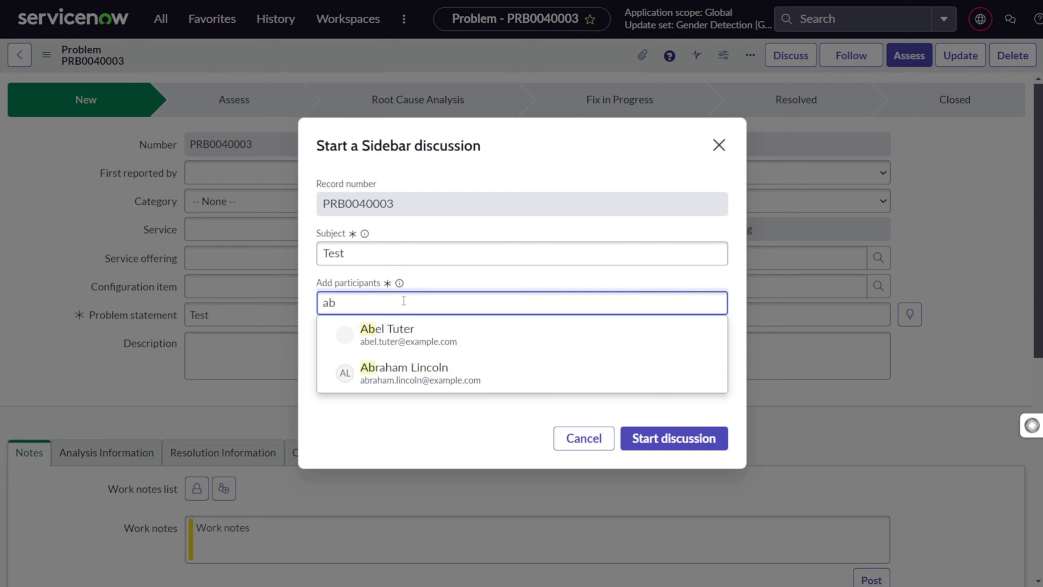
pyautogui.press('Return')
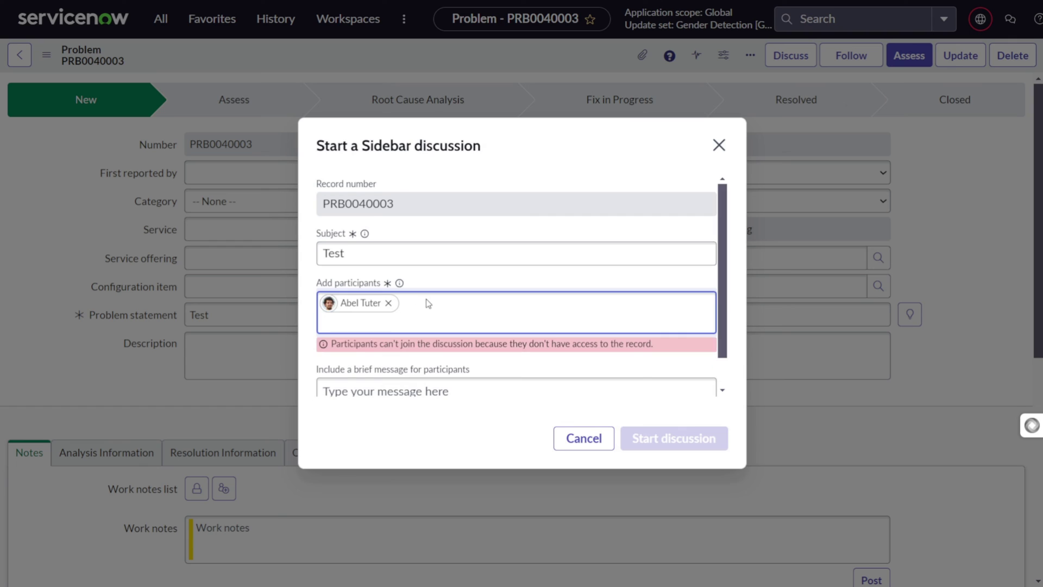
# Step: Add a second suggested participant, then remove both after the access error appears
pyautogui.click(420, 308)
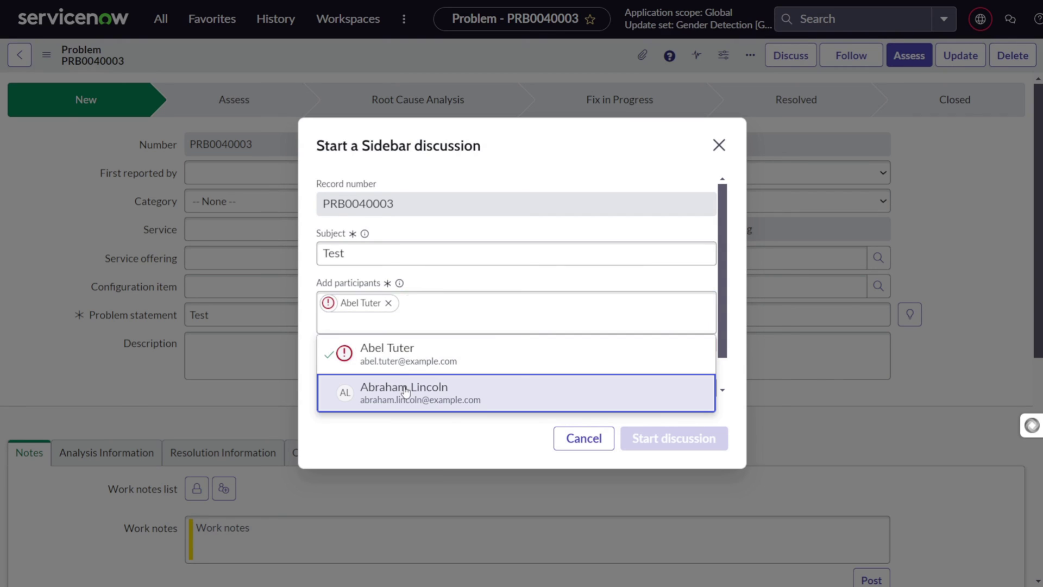
pyautogui.click(433, 394)
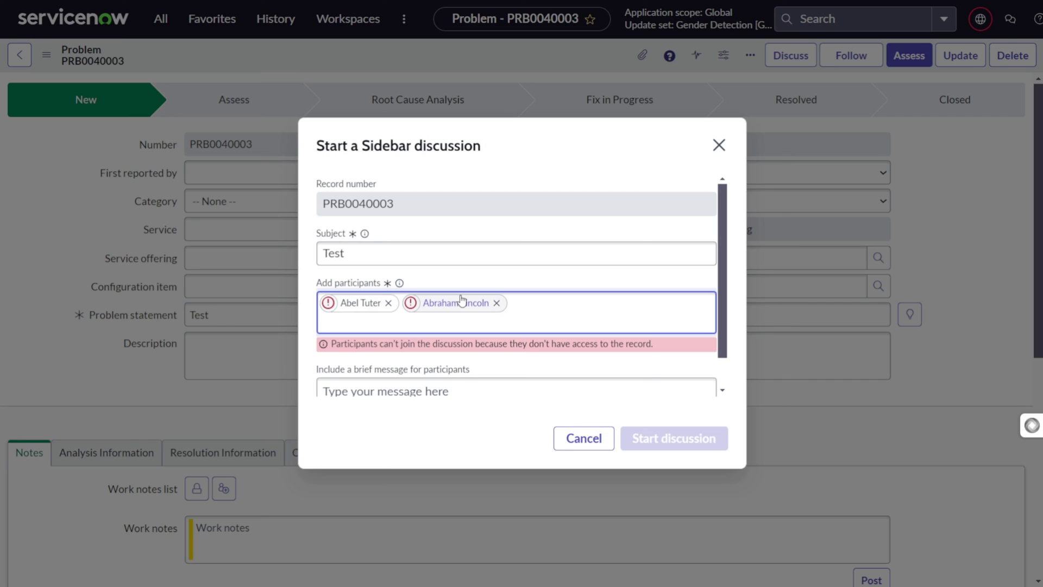
pyautogui.click(389, 304)
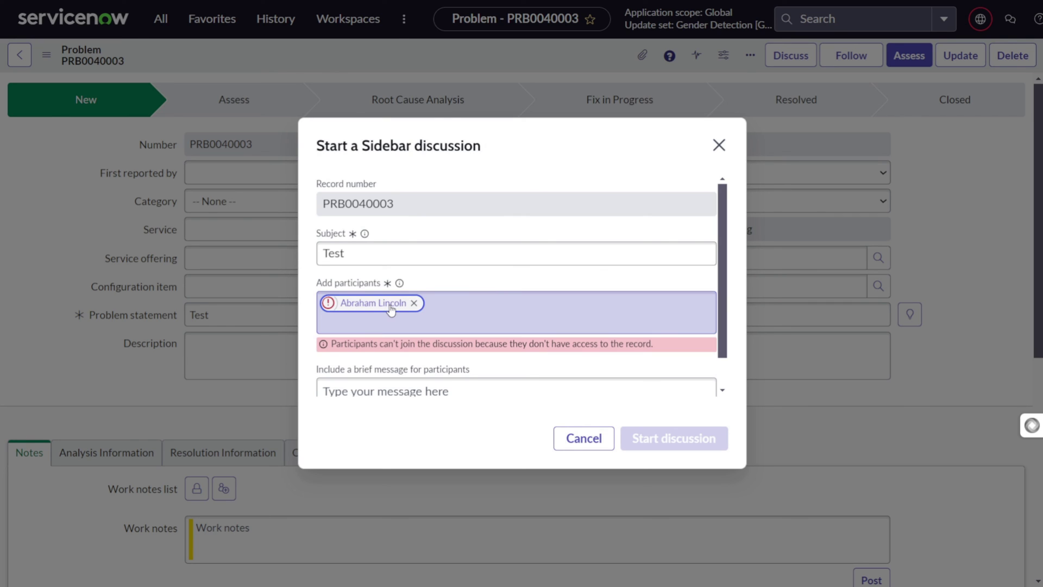
pyautogui.click(412, 302)
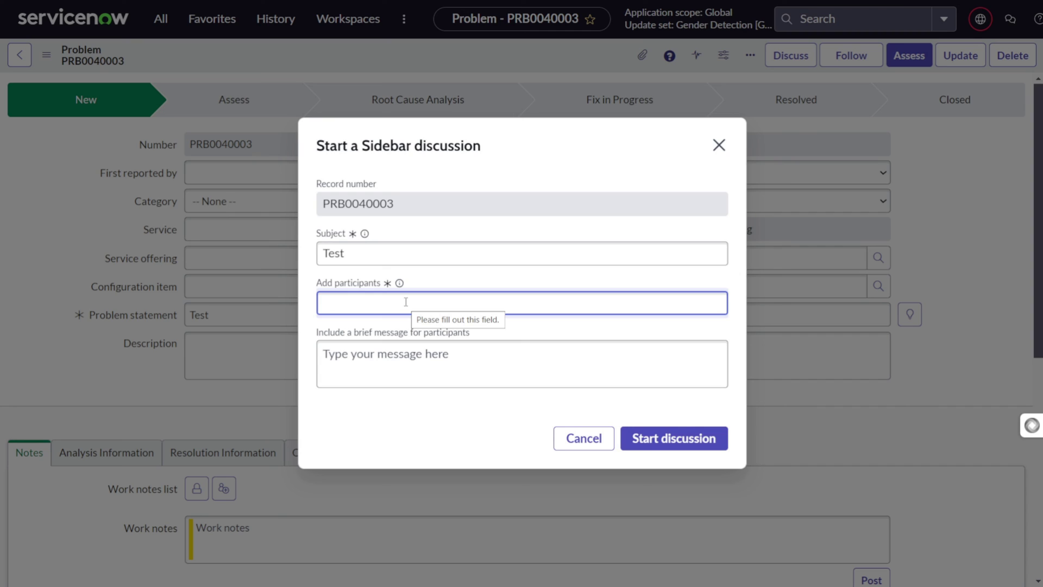
# Step: Add Problem Administrator and a second colleague as discussion participants
pyautogui.write('problem')
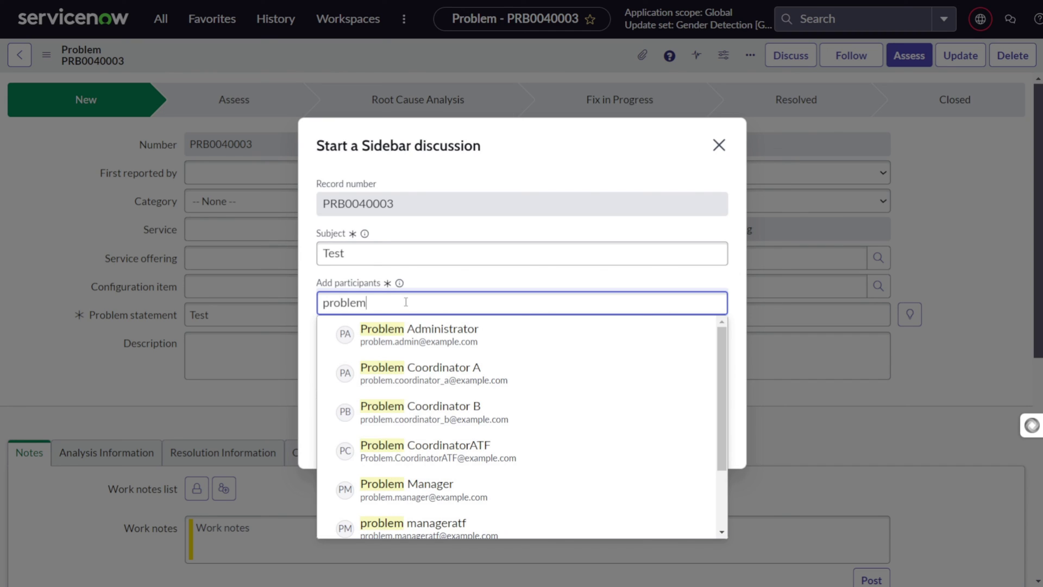
pyautogui.click(423, 330)
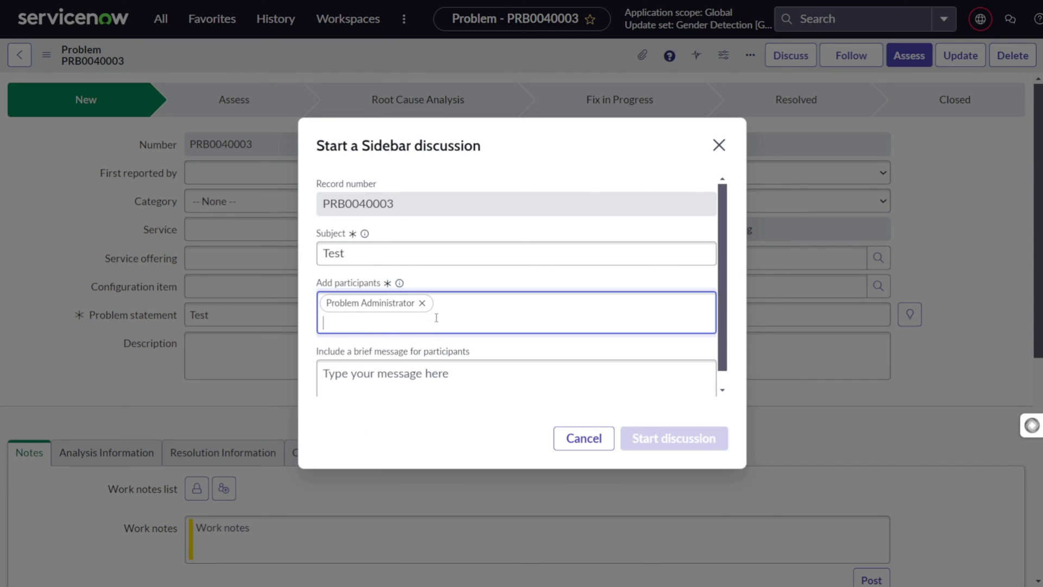
pyautogui.write('davi')
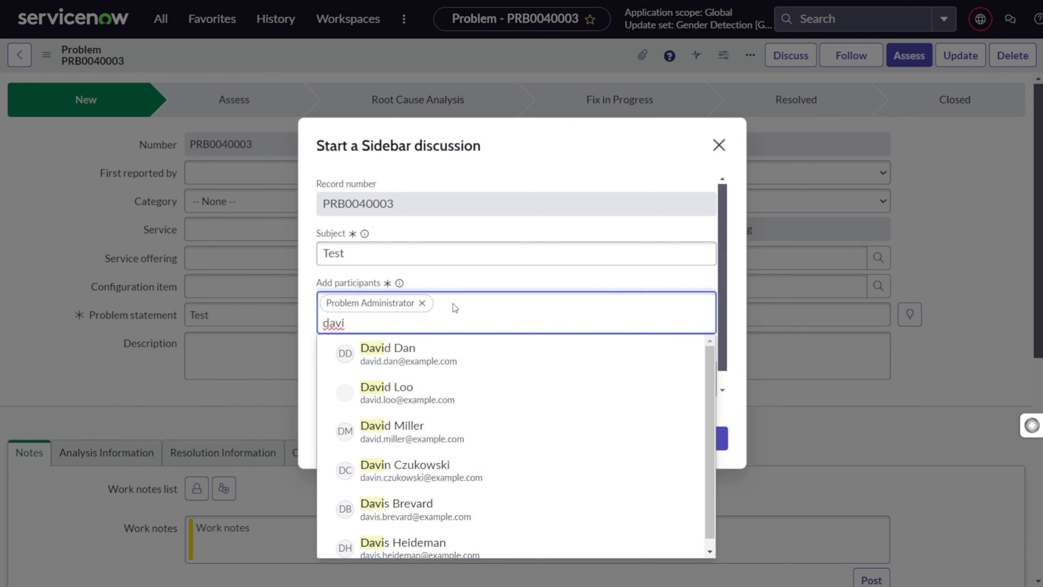
pyautogui.click(413, 387)
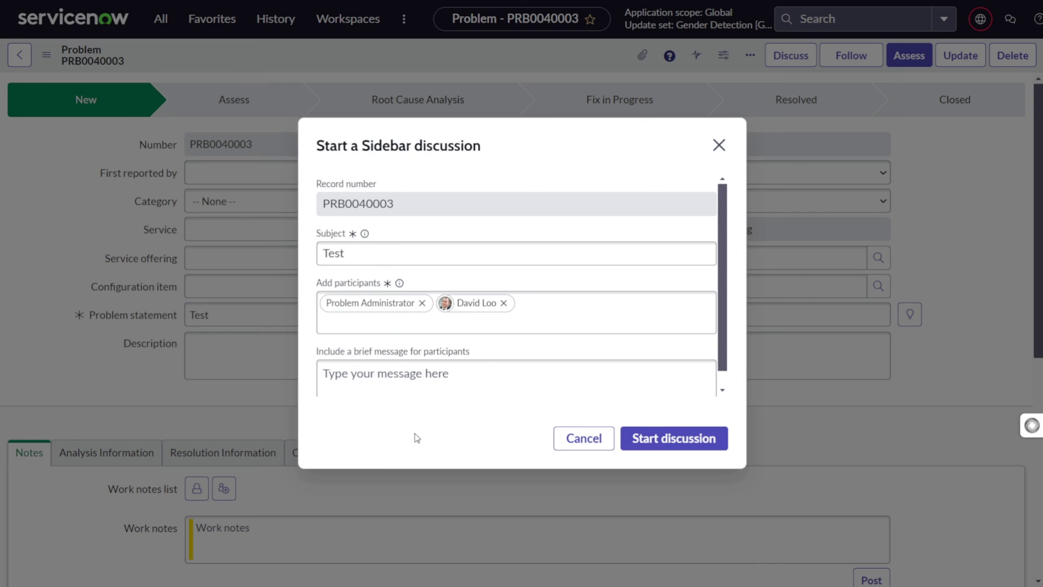
# Step: Write the message 'HEy lets discuss on problem' and start the discussion
pyautogui.click(423, 385)
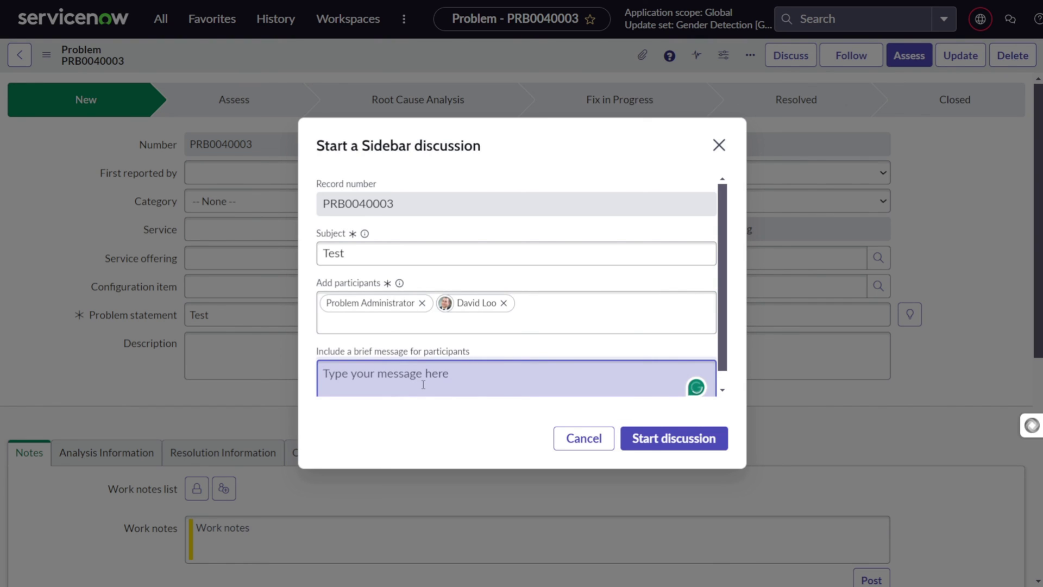
pyautogui.write('HEy lest')
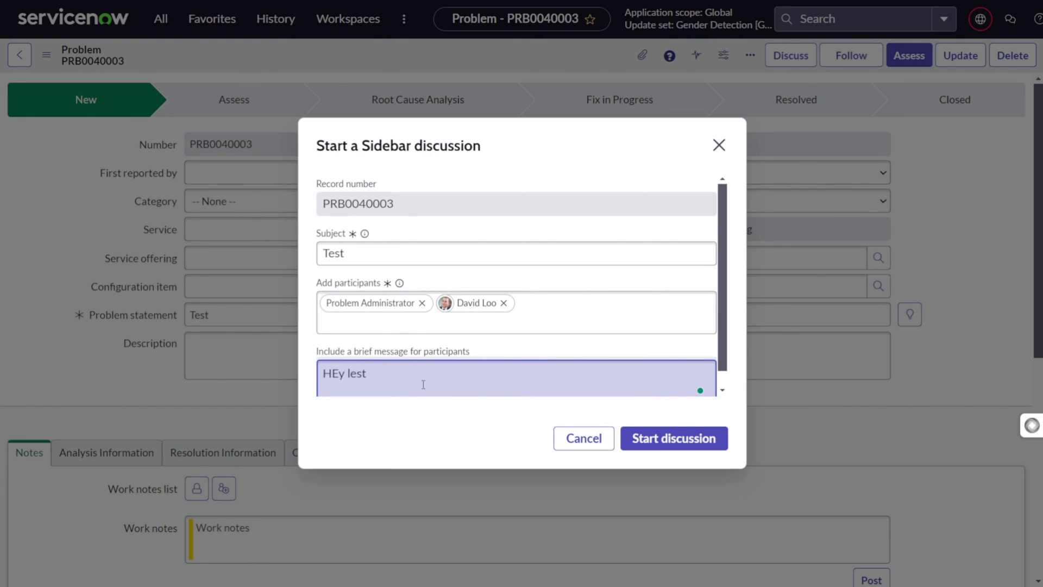
pyautogui.press('BackSpace')
pyautogui.write('s')
pyautogui.press('BackSpace')
pyautogui.write('ts discuss on problem')
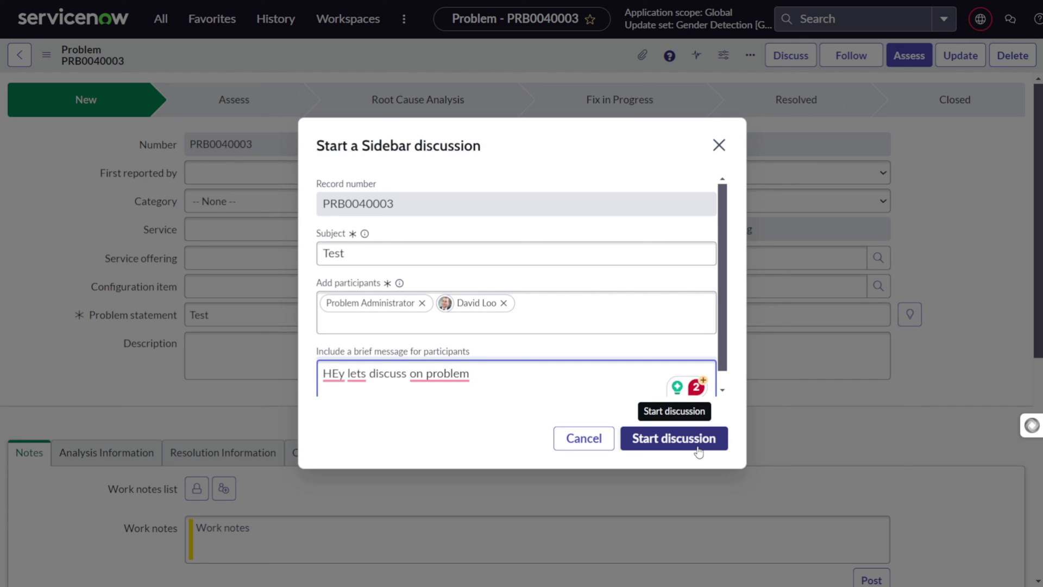
pyautogui.click(677, 439)
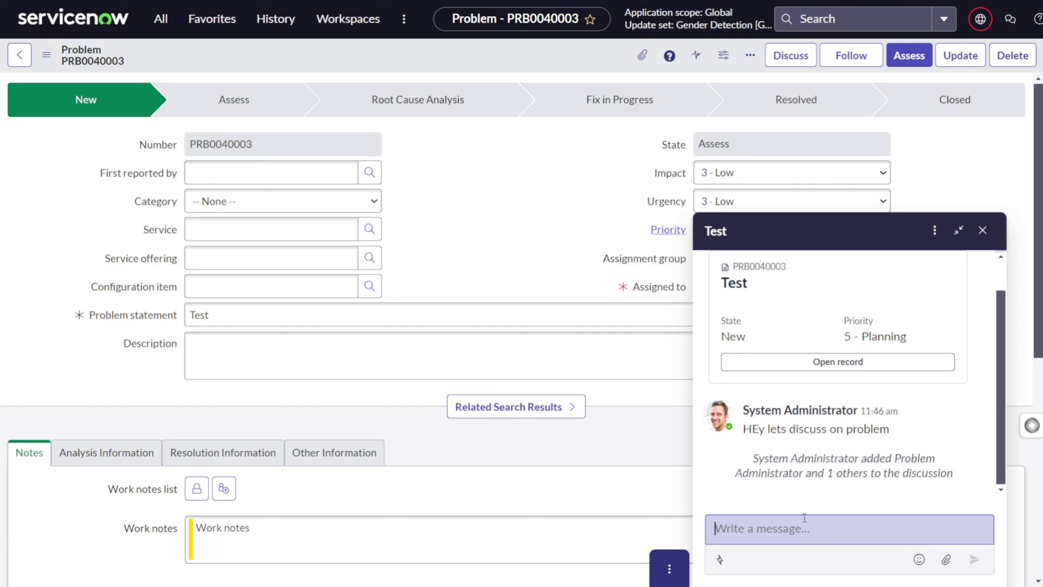
# Step: Send the chat message 'xvcjvxvc' in the Test sidebar discussion, then switch windows
pyautogui.write('xvcjvxvc')
pyautogui.press('Return')
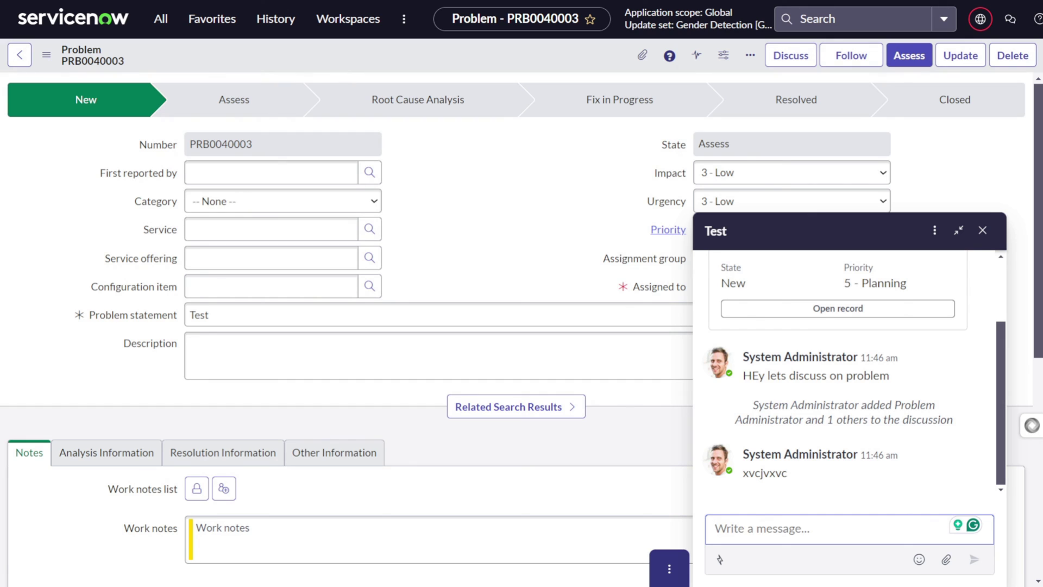
pyautogui.hotkey('alt', 'Tab')
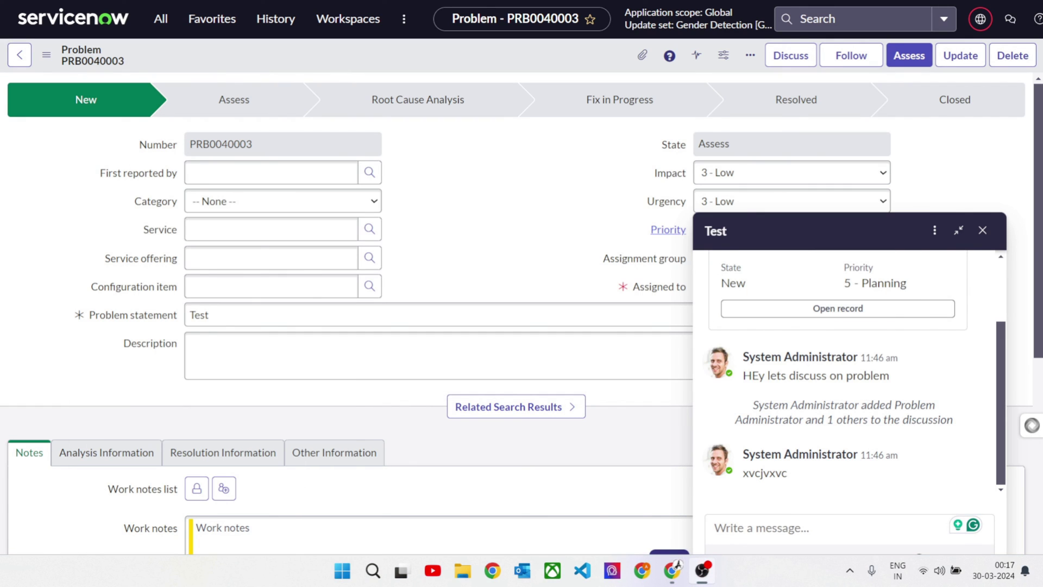